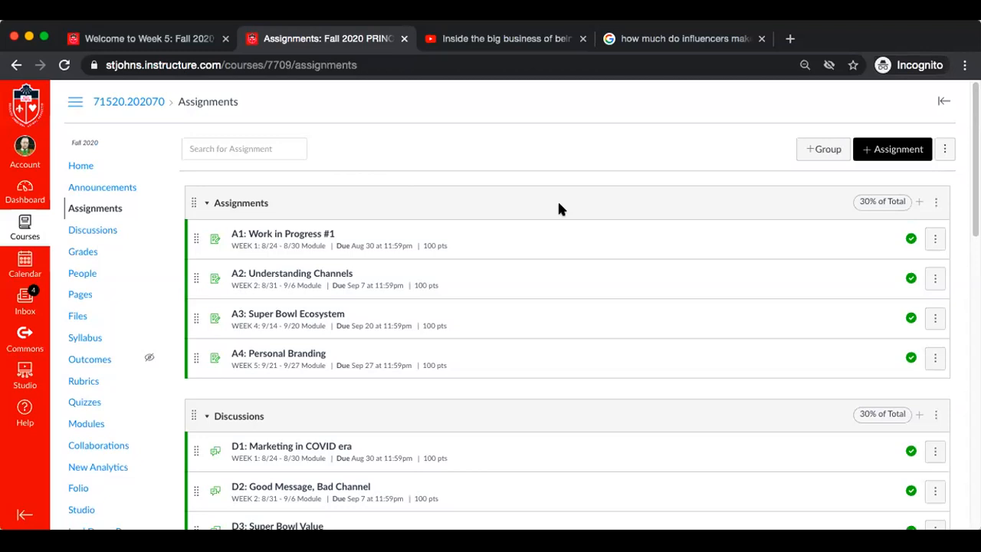
Move the D7: Is the press release dead? discussion below D5: My Social Media, at the end of the Discussions group
key("super+equal")
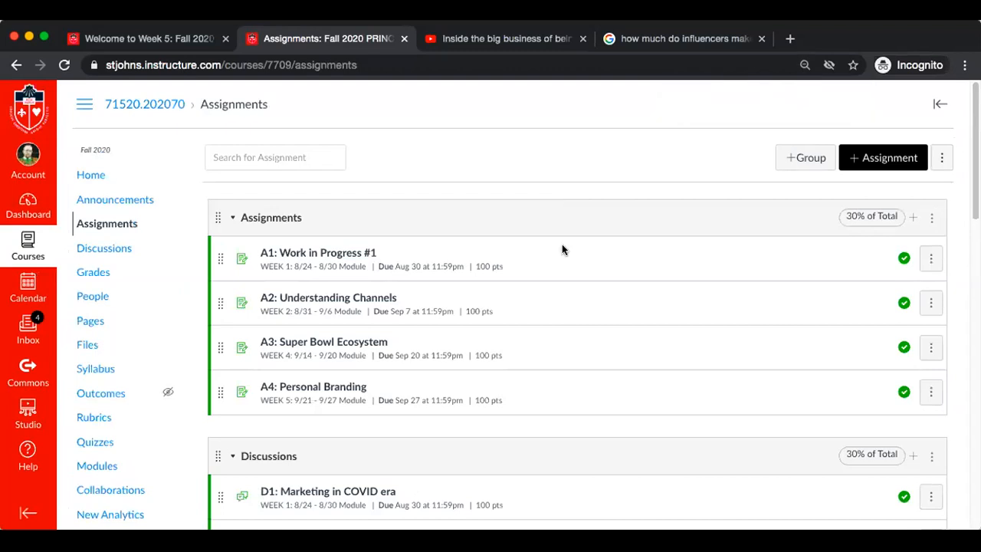
scroll(620, 389, "down", 2)
scroll(621, 389, "up", 2)
scroll(621, 389, "down", 1)
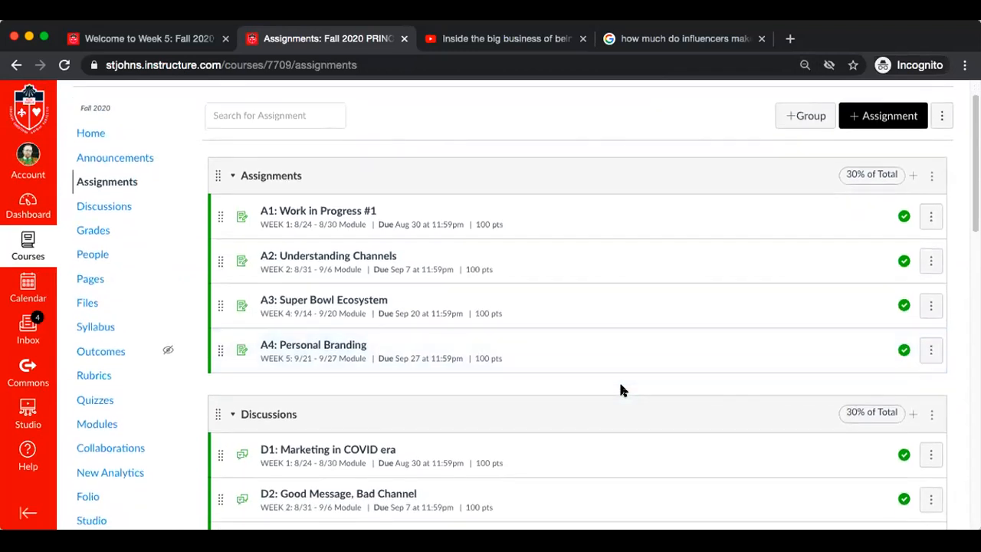
scroll(621, 389, "up", 1)
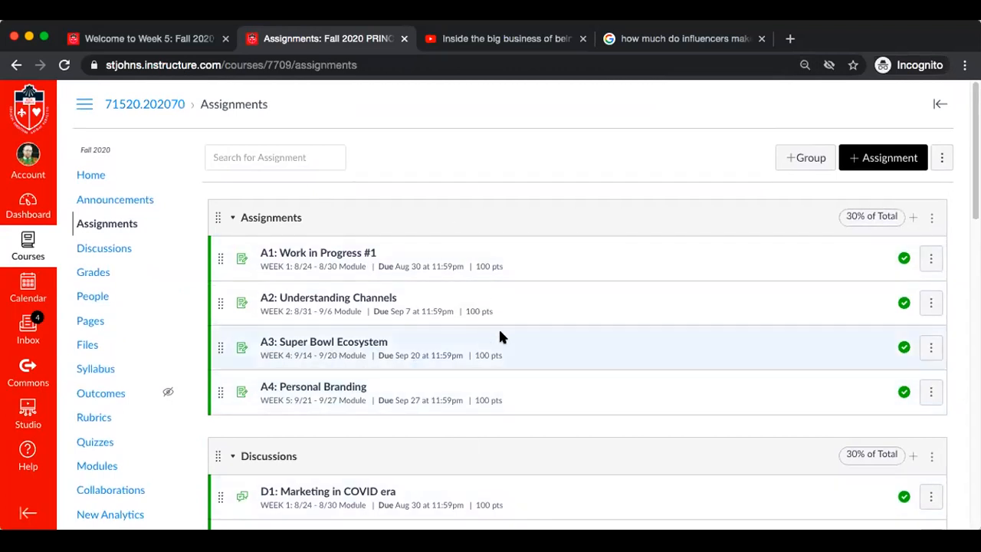
scroll(500, 337, "down", 5)
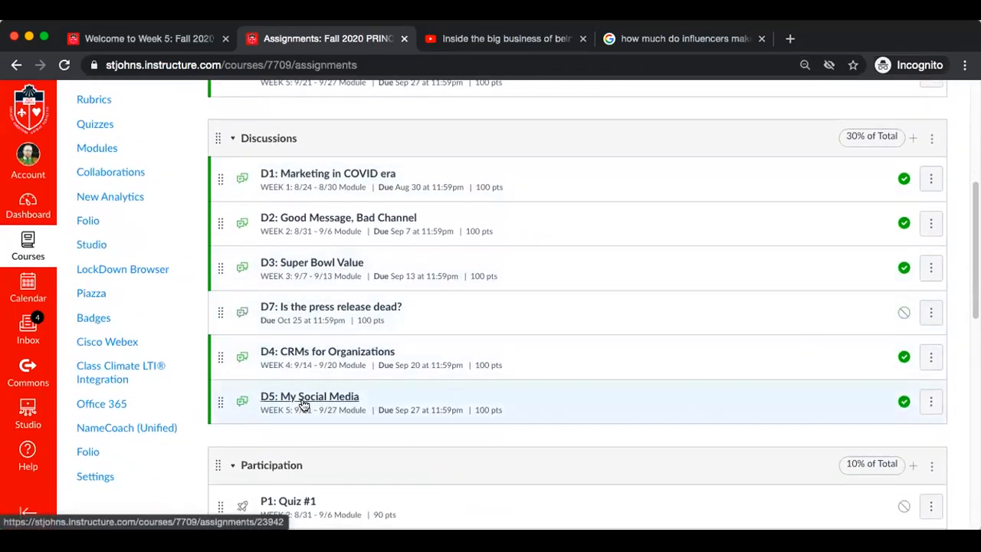
left_click_drag(217, 363, 221, 406)
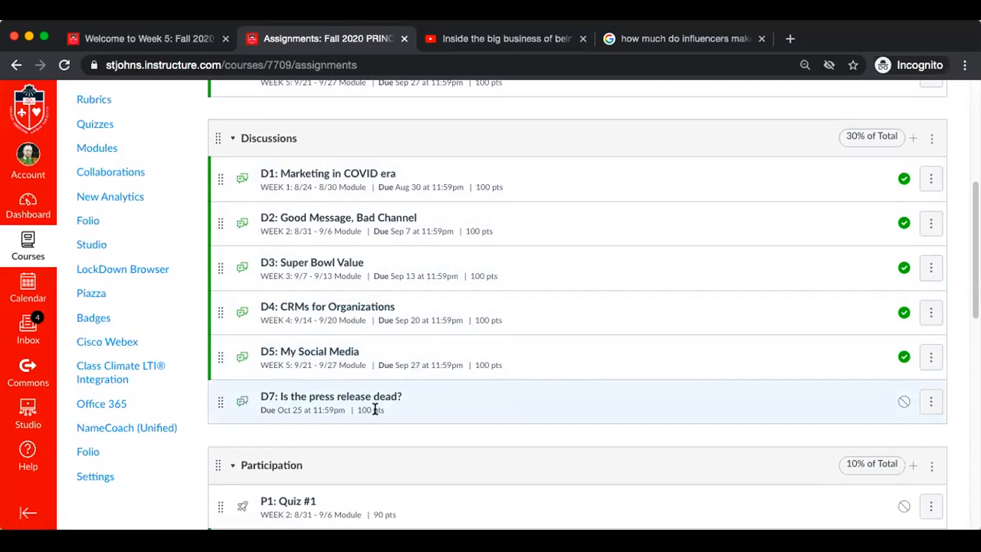
Review the assignments listed in the Discussions and Participation groups and each group's share of the total grade
scroll(374, 410, "down", 3)
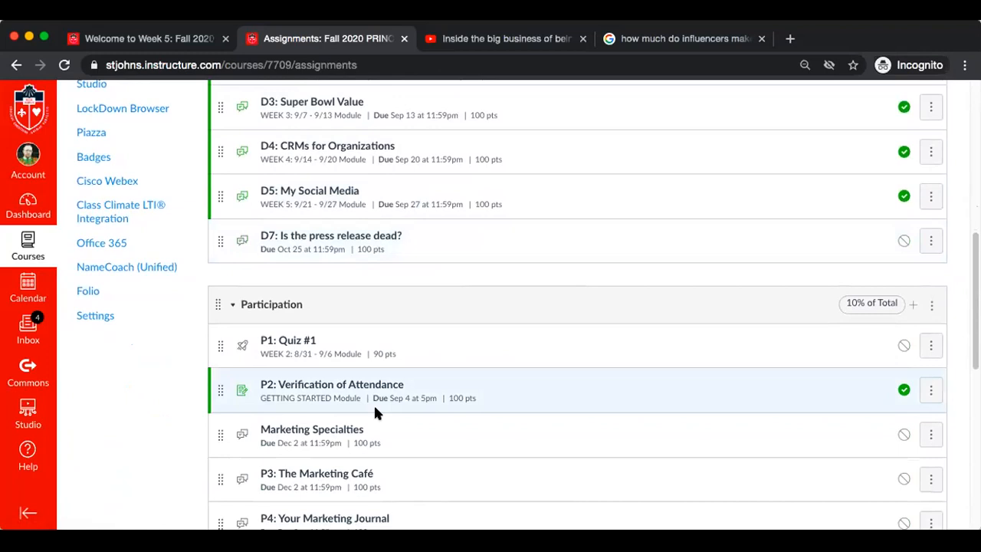
scroll(375, 410, "down", 1)
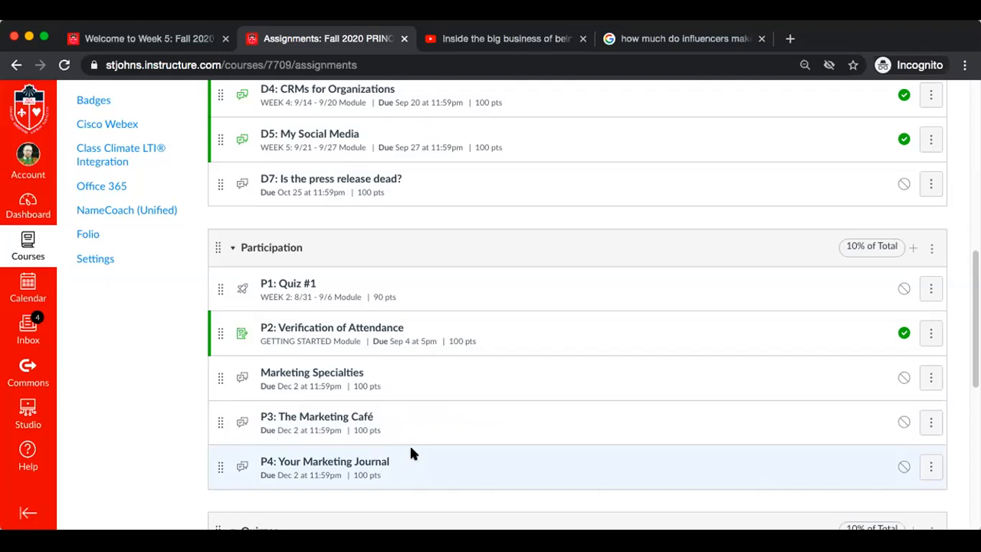
scroll(410, 453, "up", 7)
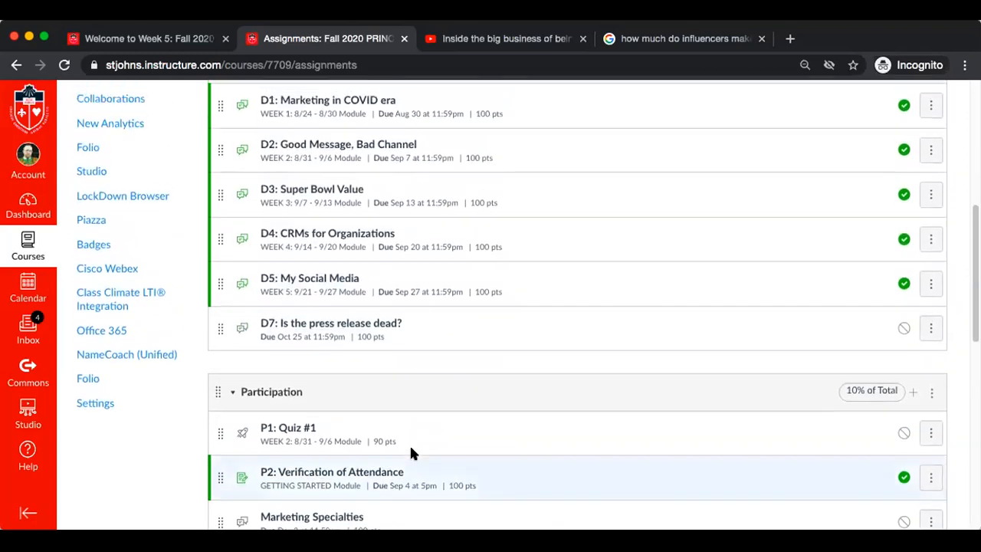
scroll(409, 454, "down", 5)
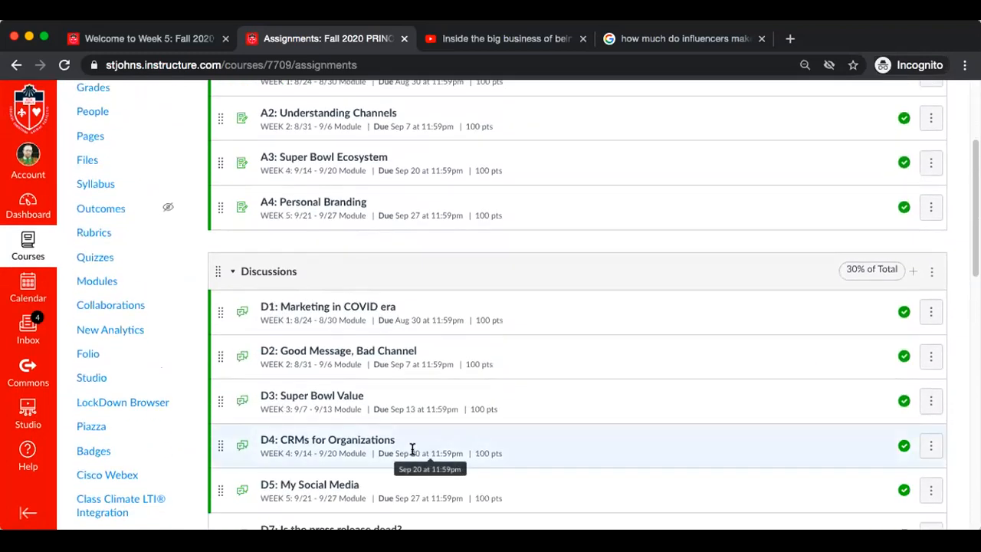
scroll(411, 450, "up", 3)
scroll(412, 450, "down", 12)
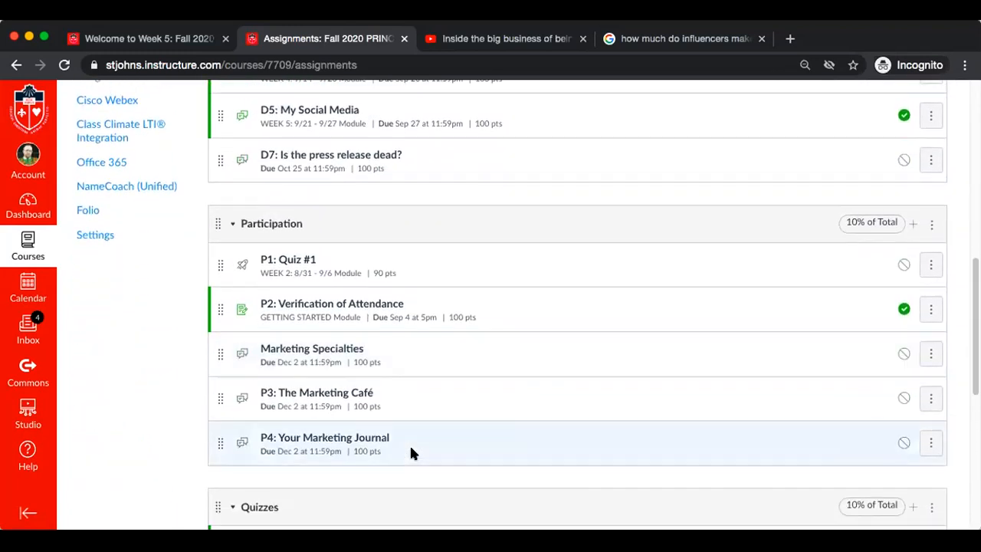
scroll(410, 453, "down", 1)
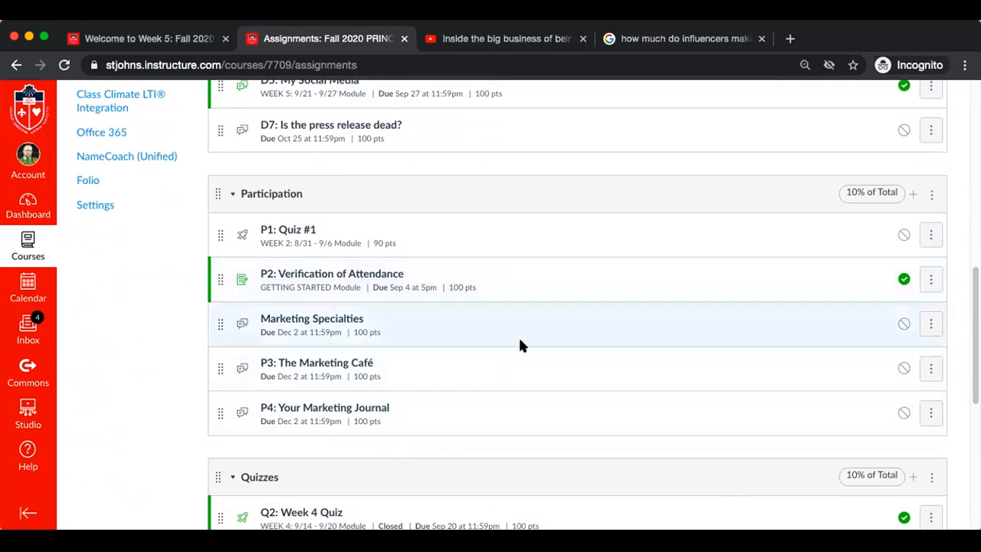
Add an assignment group named Group Projects worth 20% of the total grade
scroll(519, 344, "up", 15)
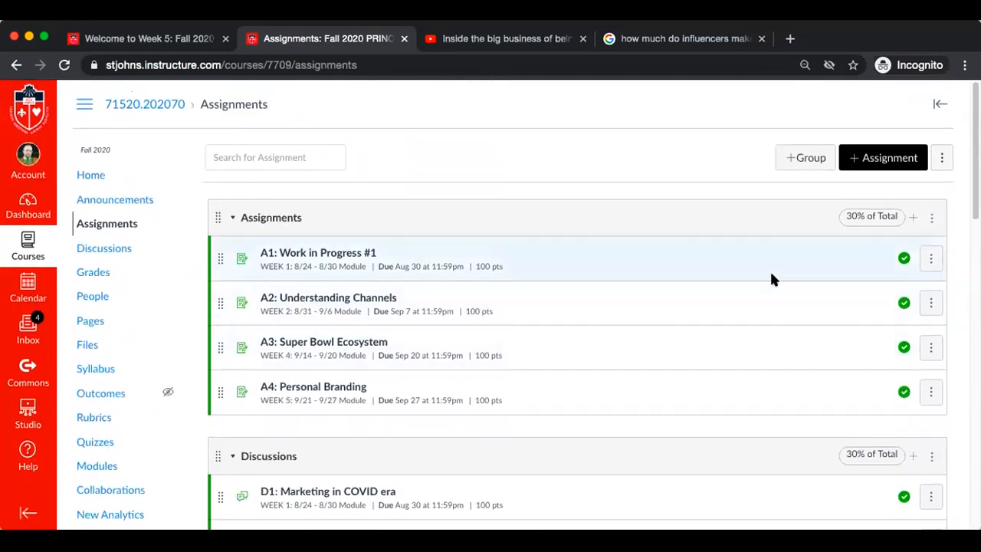
left_click(799, 161)
left_click(512, 293)
type("Group Project")
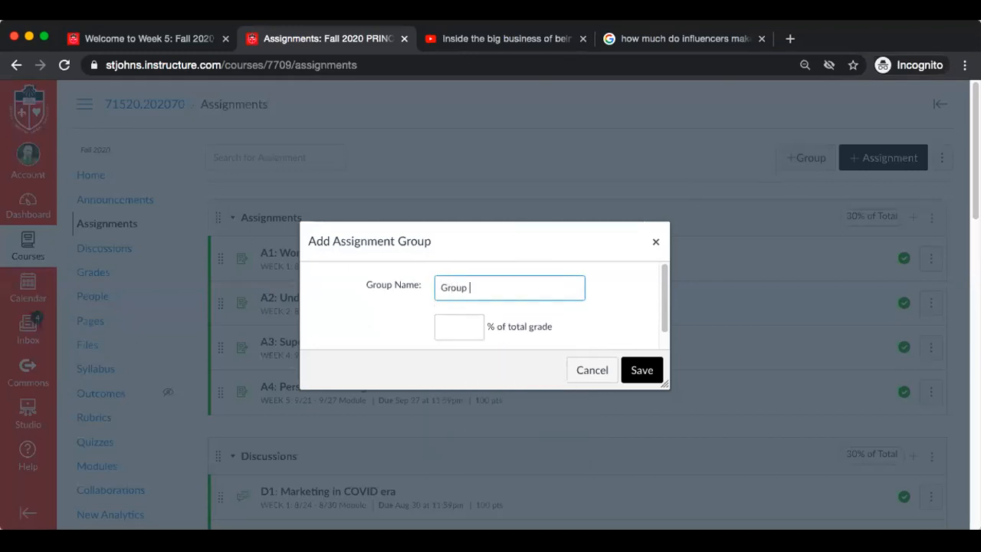
type("s")
left_click(452, 329)
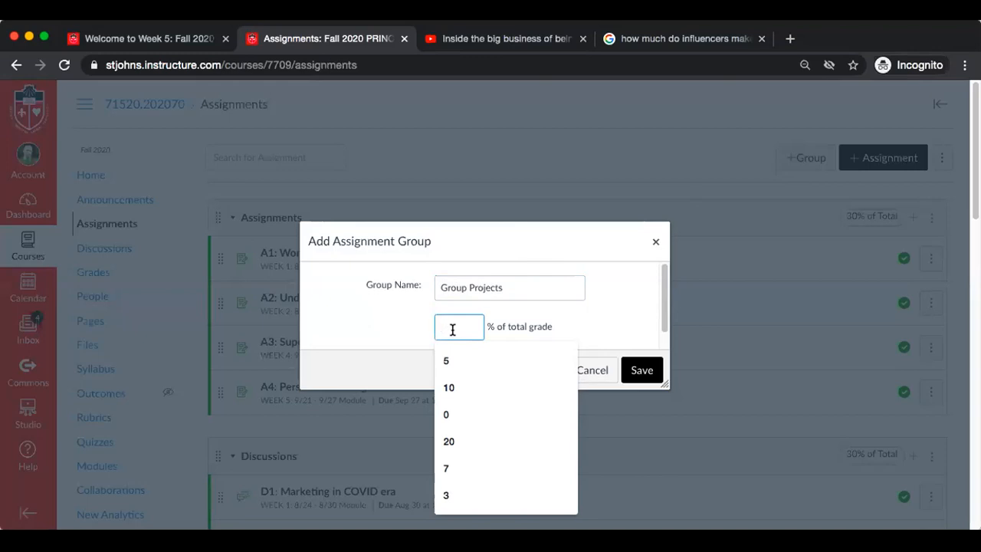
type("20")
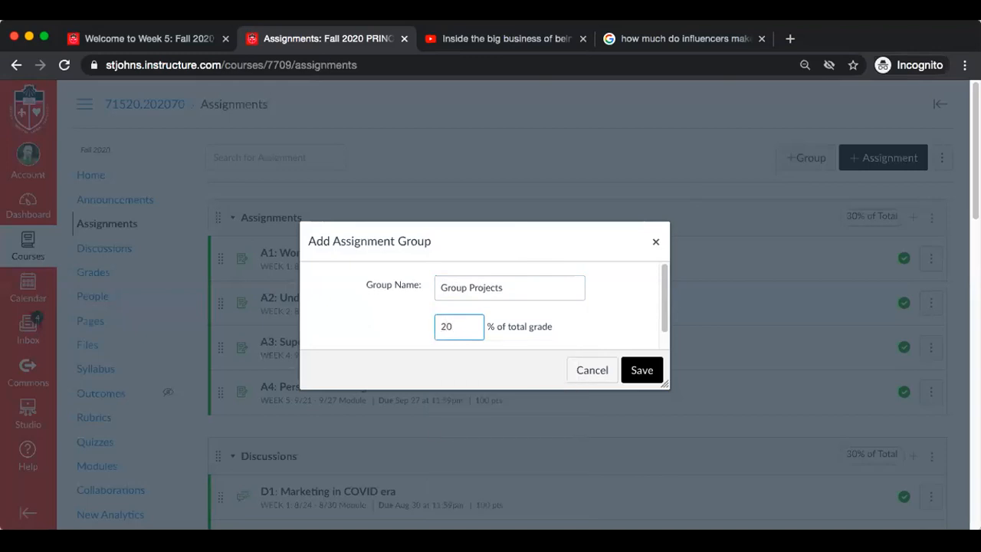
left_click(637, 369)
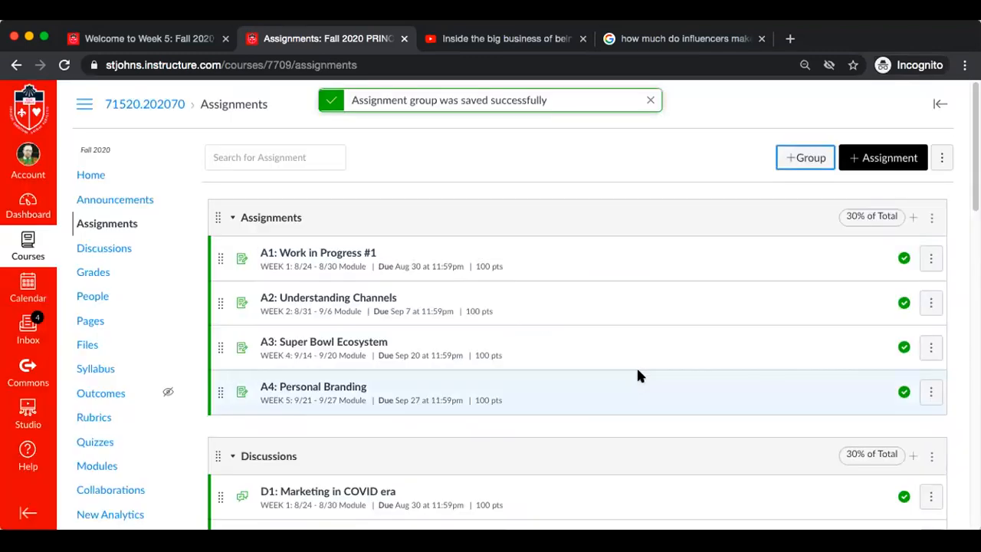
Move the Group Projects group between the Assignments and Discussions groups
scroll(637, 370, "down", 15)
scroll(637, 375, "down", 2)
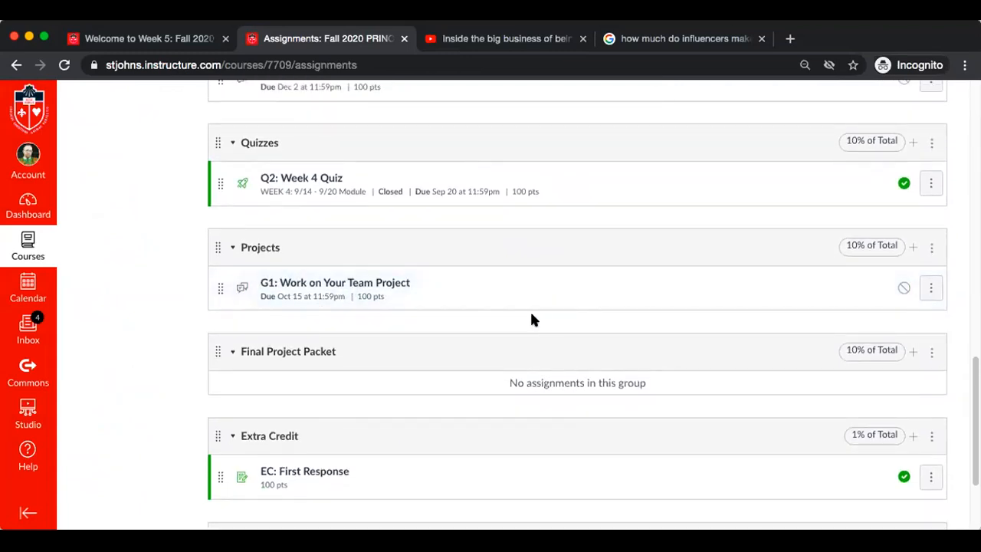
scroll(527, 324, "down", 4)
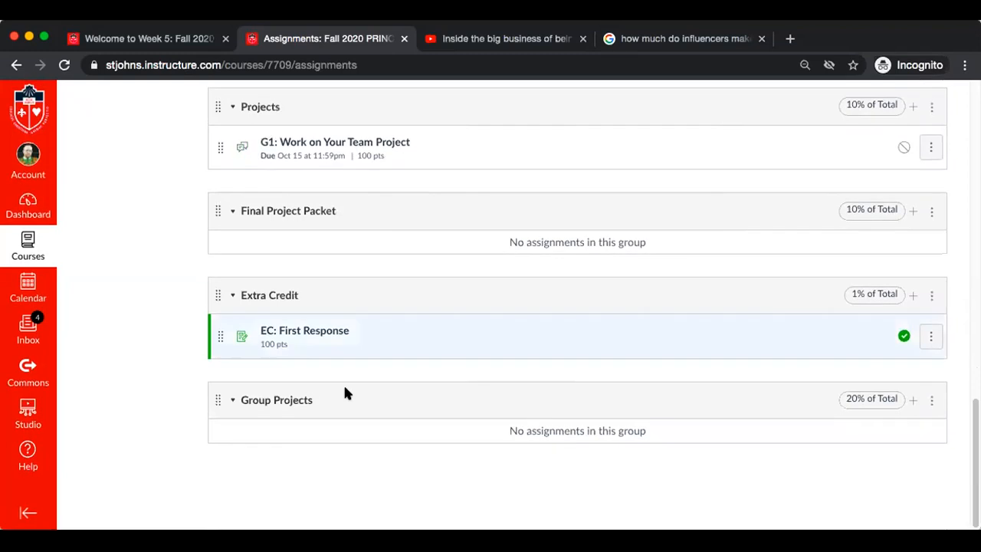
left_click_drag(214, 405, 220, 187)
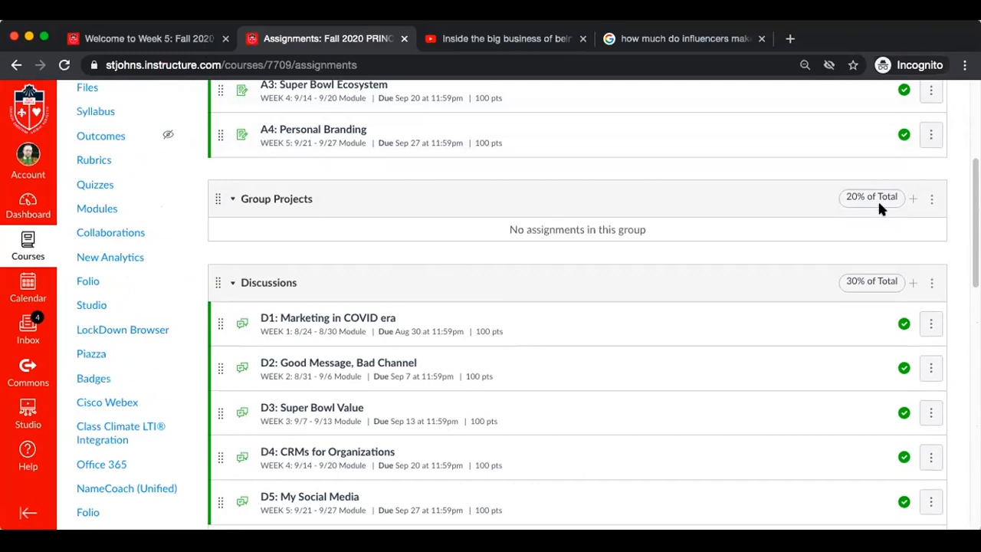
Move G1: Work on Your Team Project from the Projects group into the Group Projects group
scroll(879, 208, "up", 5)
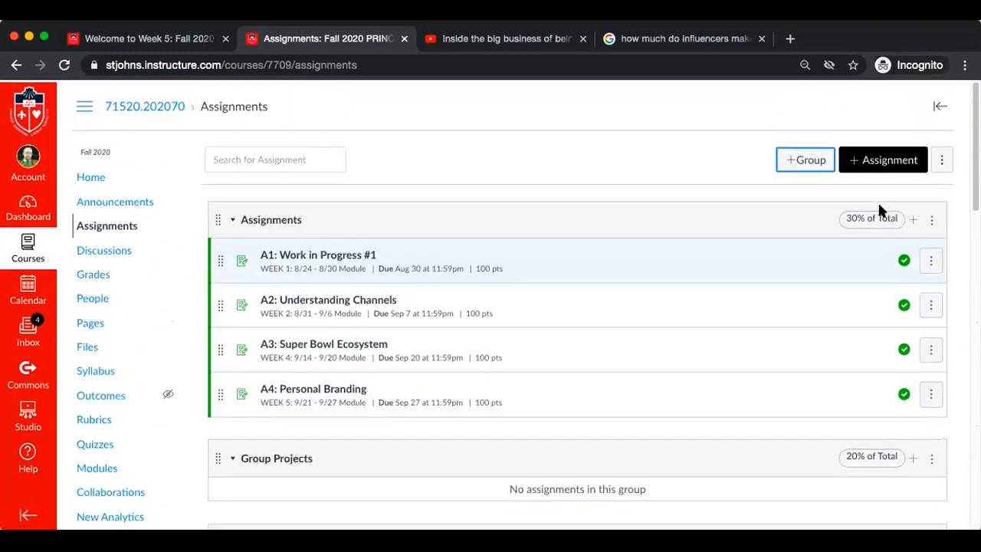
scroll(879, 208, "down", 10)
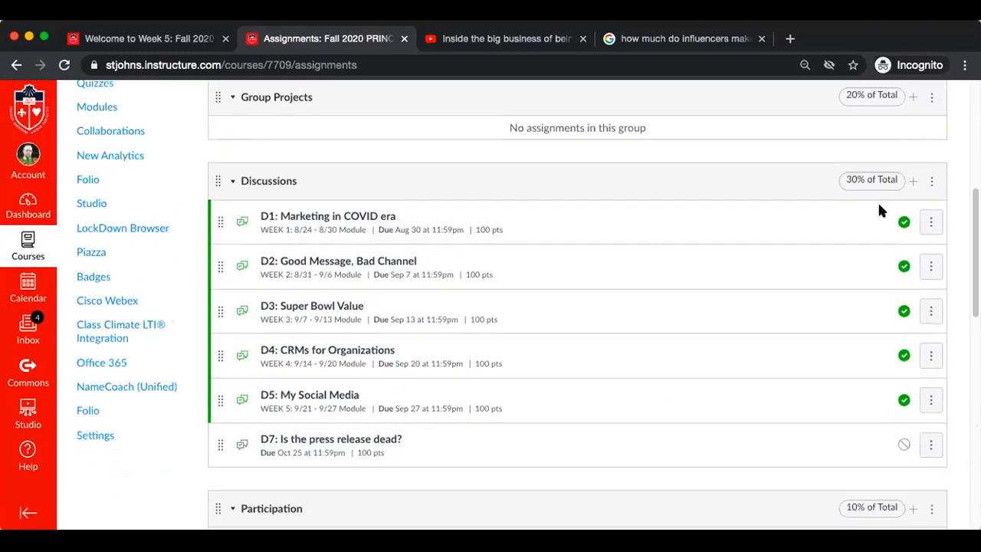
scroll(878, 208, "down", 5)
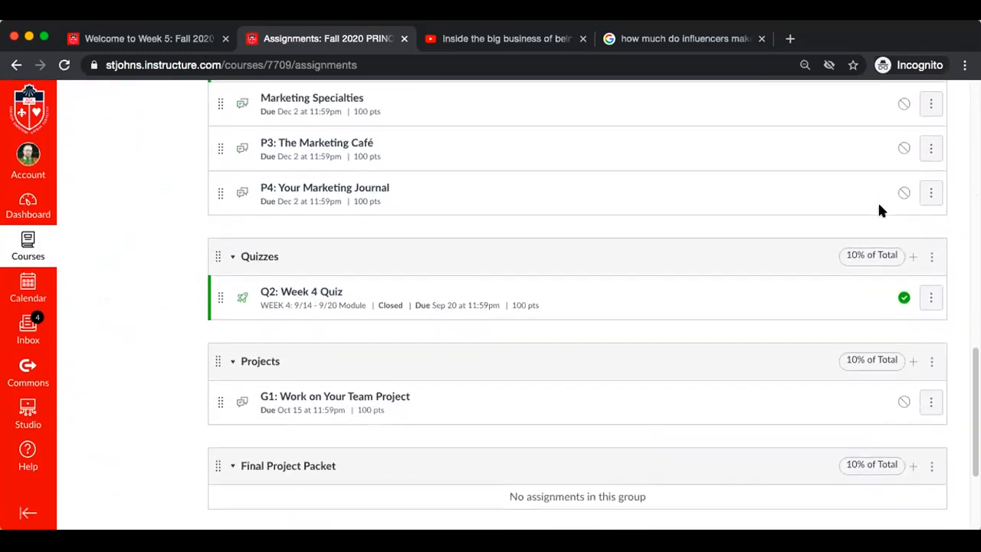
scroll(879, 208, "down", 2)
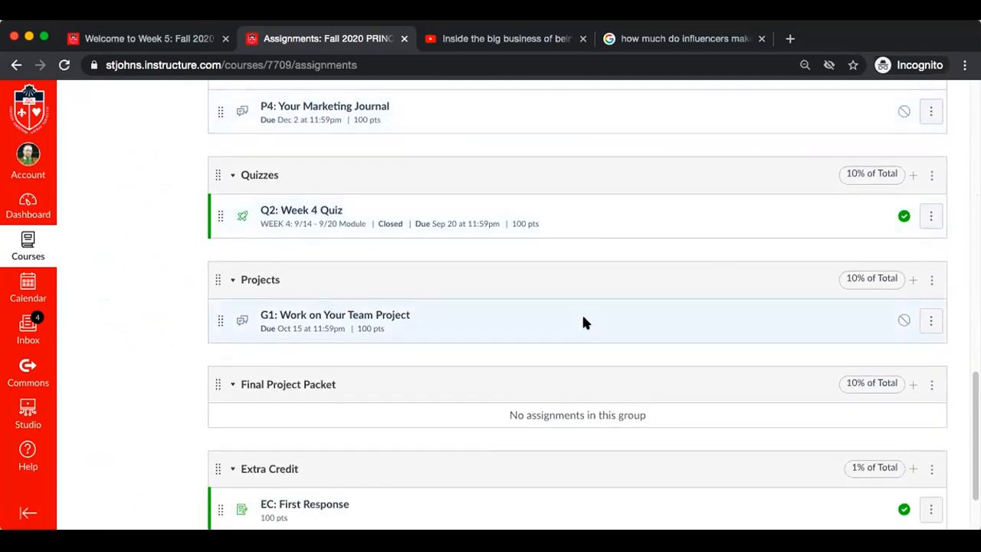
scroll(582, 322, "down", 2)
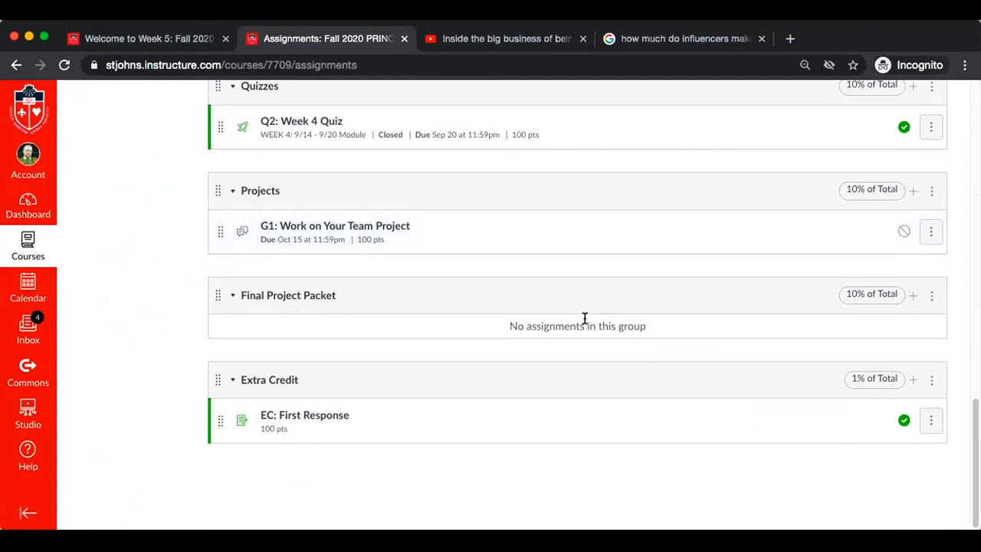
scroll(839, 312, "up", 1)
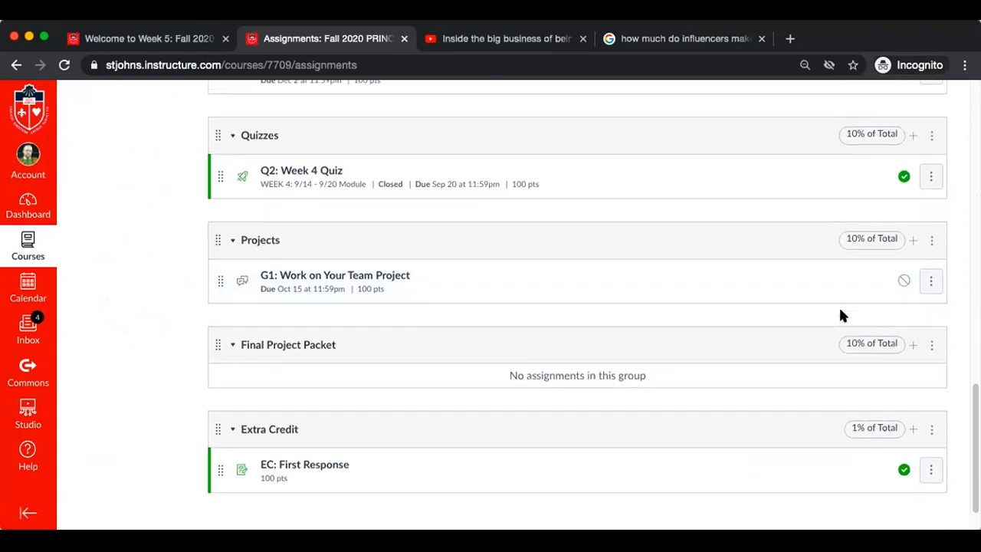
scroll(840, 315, "down", 1)
scroll(839, 314, "up", 1)
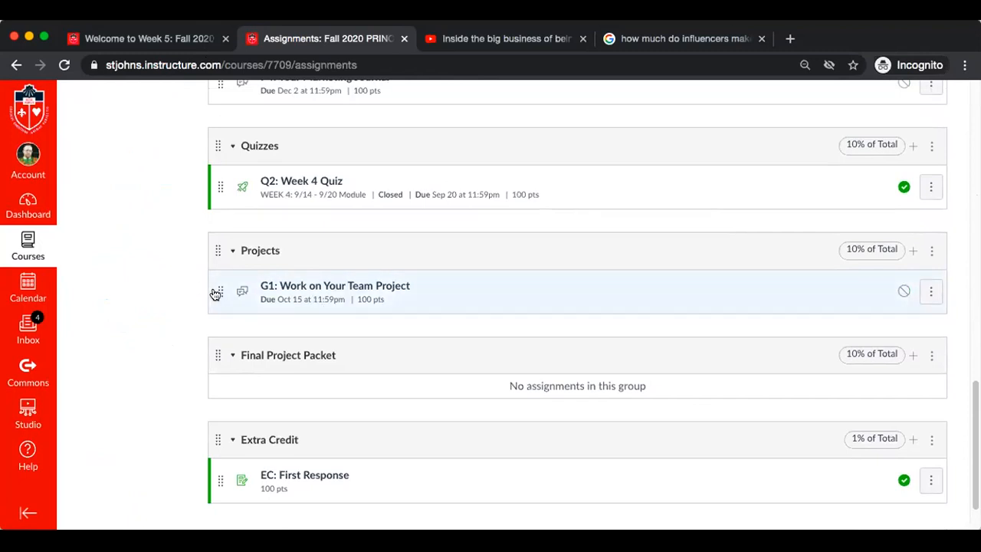
left_click_drag(218, 295, 218, 207)
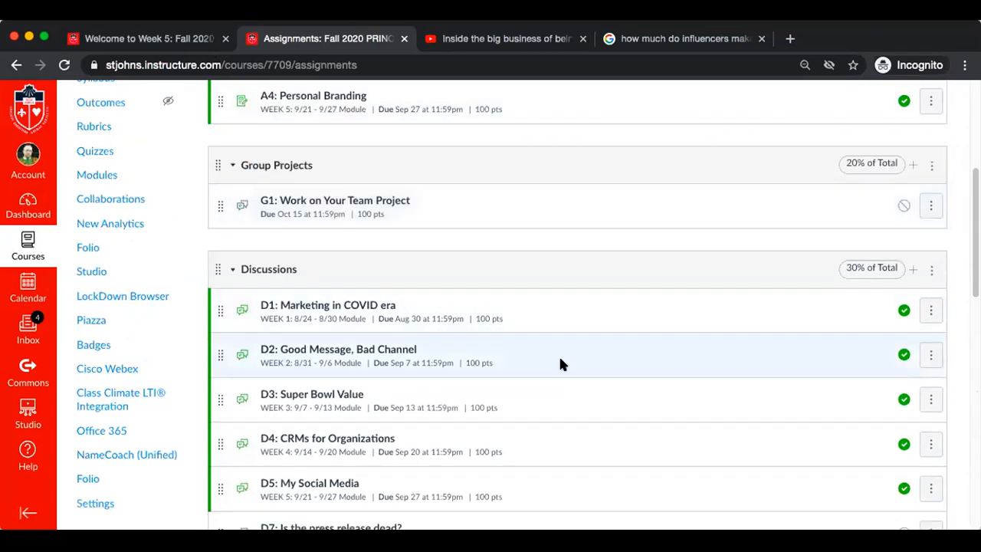
Delete the empty Projects assignment group
scroll(559, 354, "down", 15)
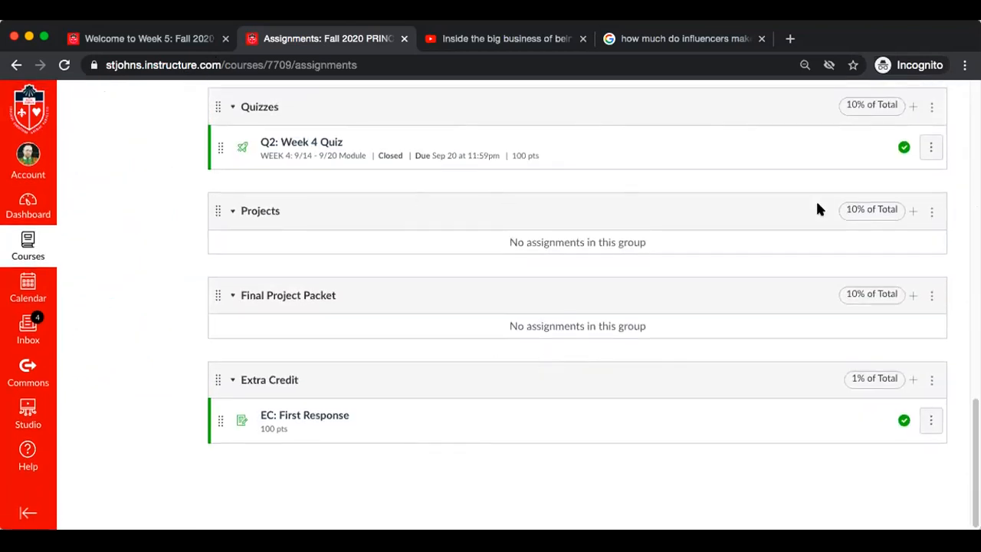
left_click(930, 212)
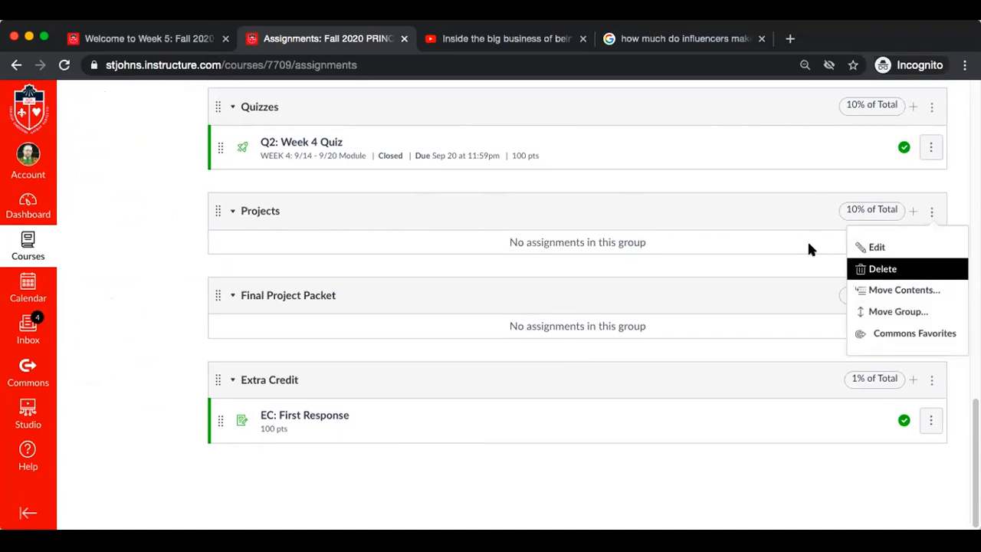
key("Return")
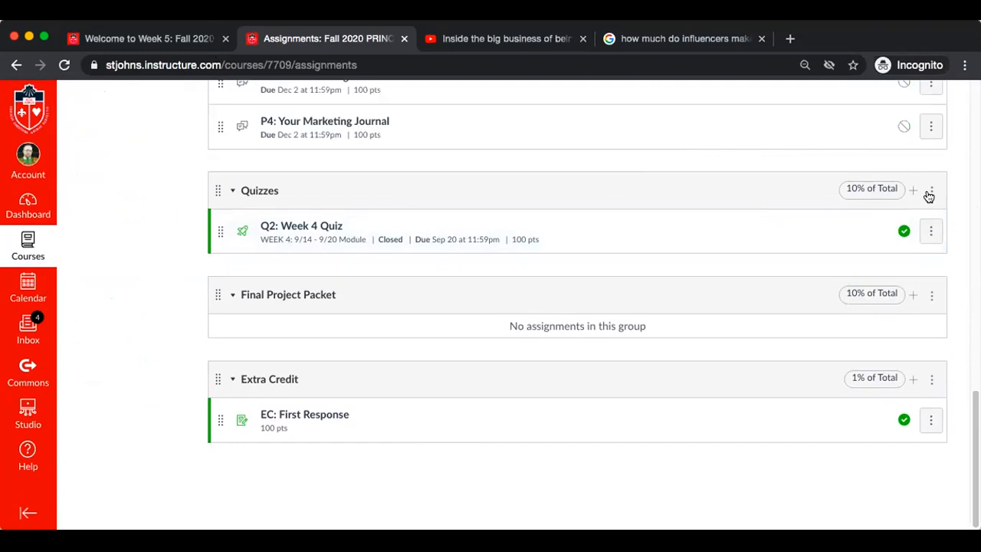
View the management options available for the Group Projects group and close them without choosing any
scroll(928, 197, "up", 15)
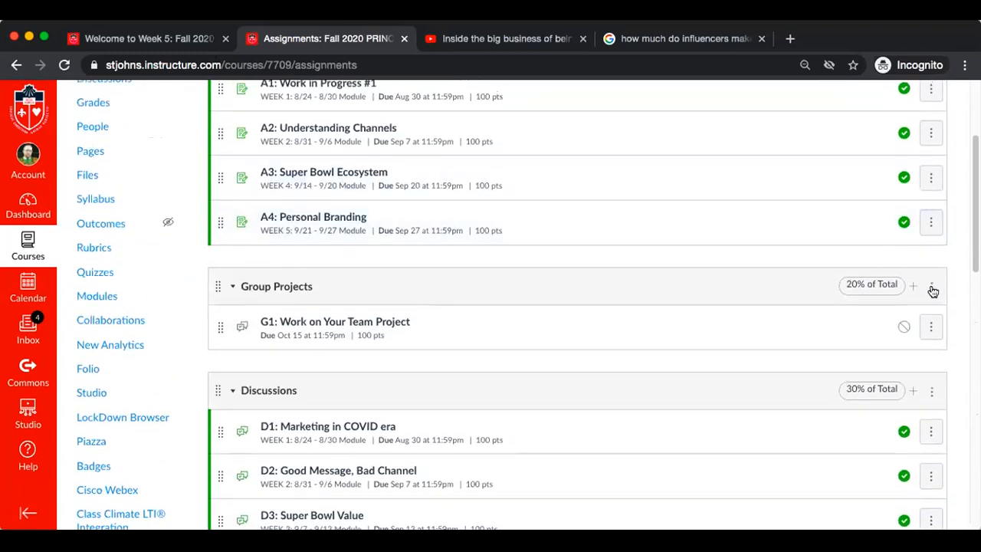
left_click(931, 288)
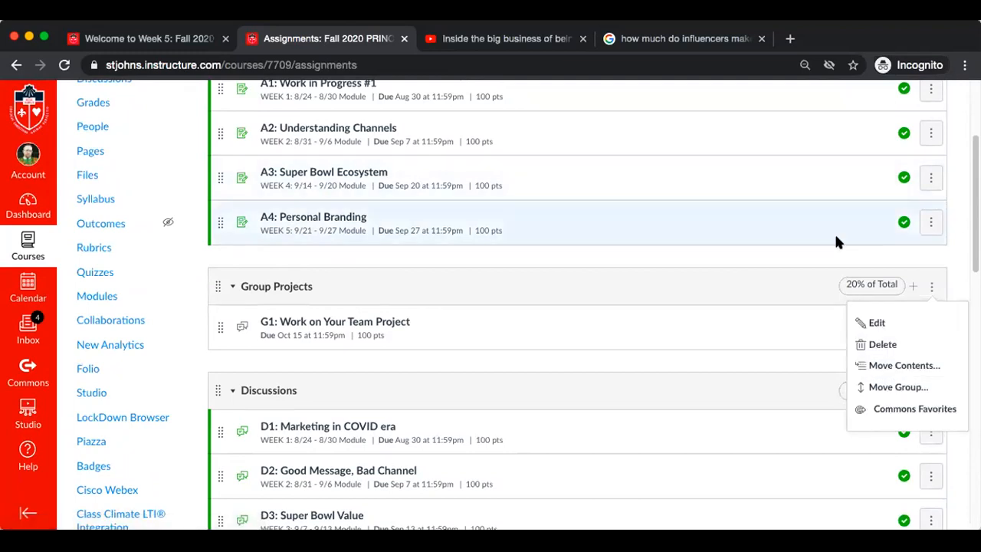
left_click(810, 255)
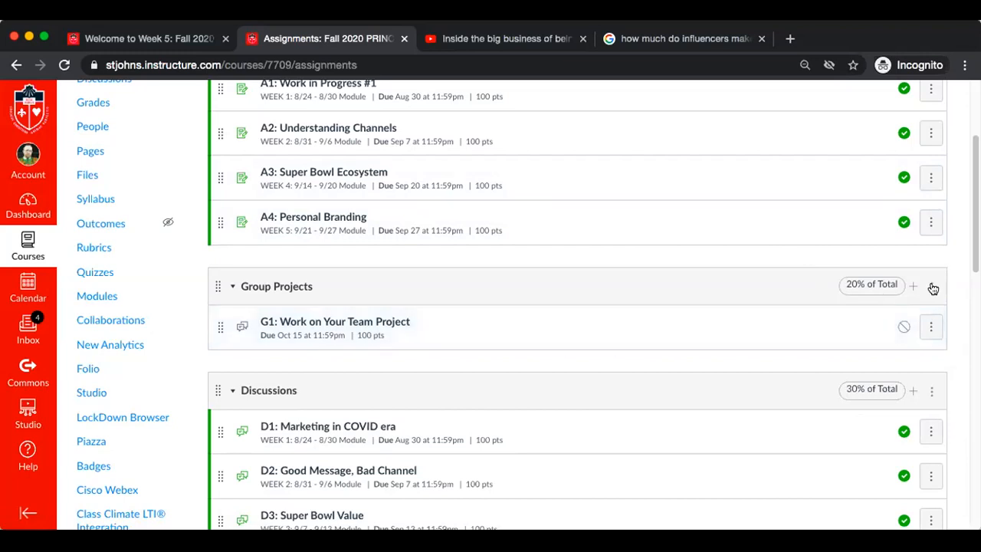
Review the assignment group weights, set the Group Projects weight to 10%, and save the weighting
scroll(735, 286, "up", 3)
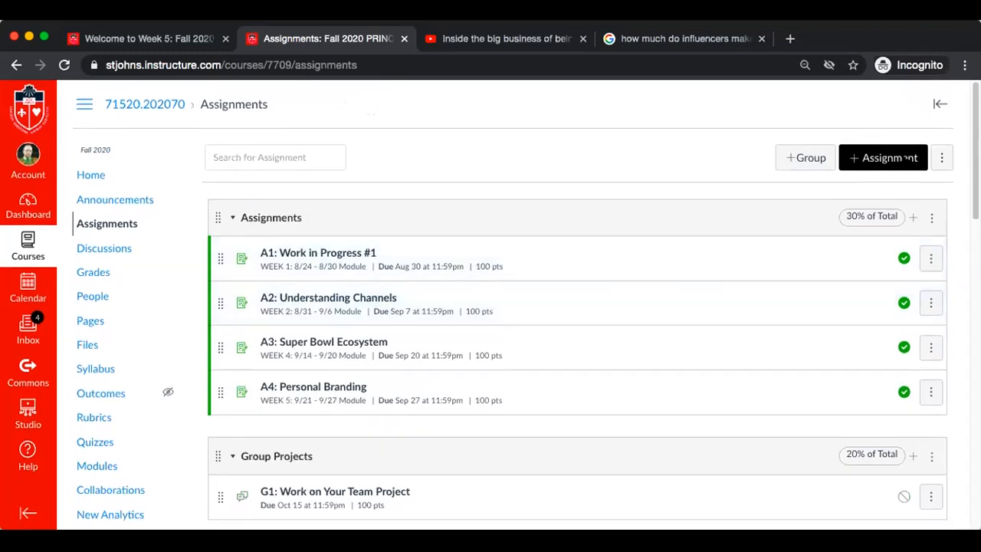
left_click(942, 157)
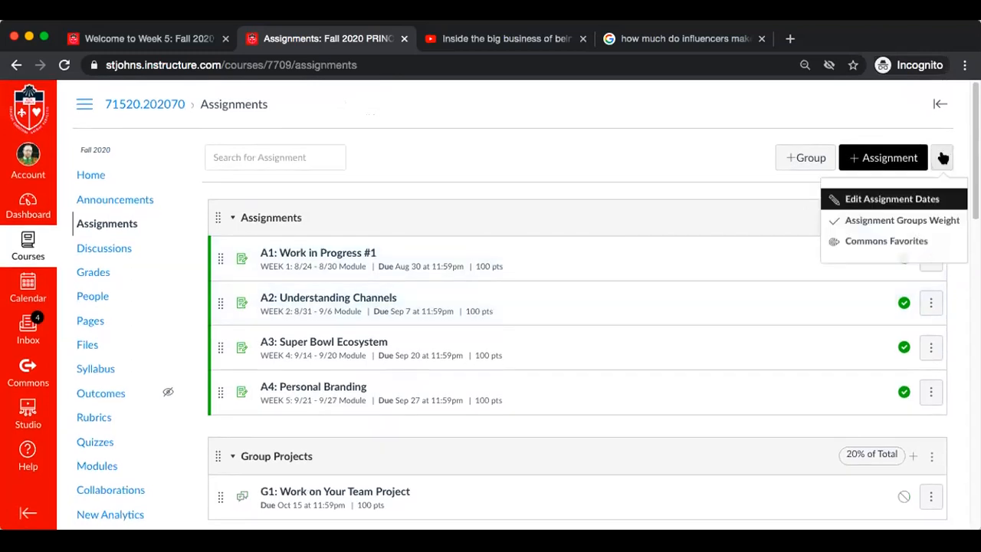
left_click(899, 222)
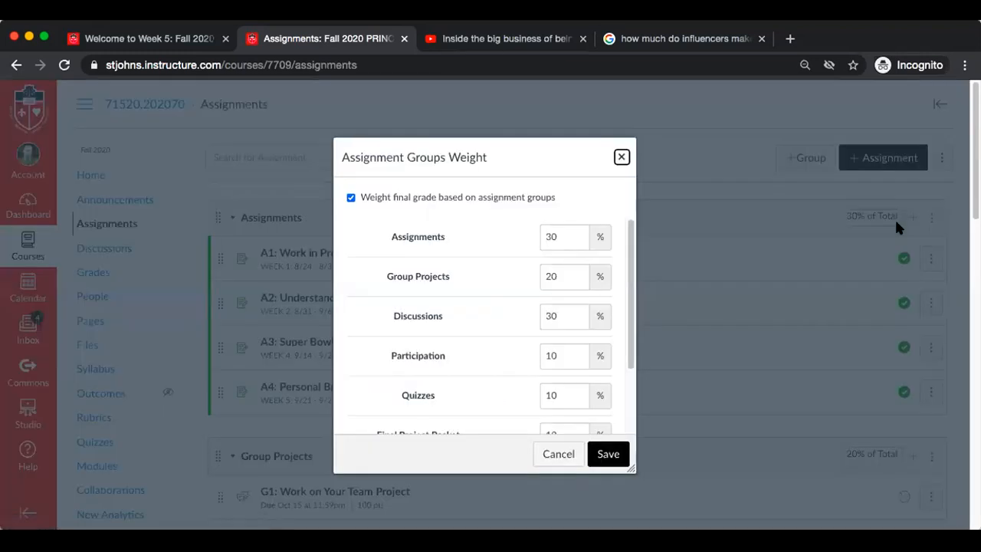
scroll(469, 390, "down", 3)
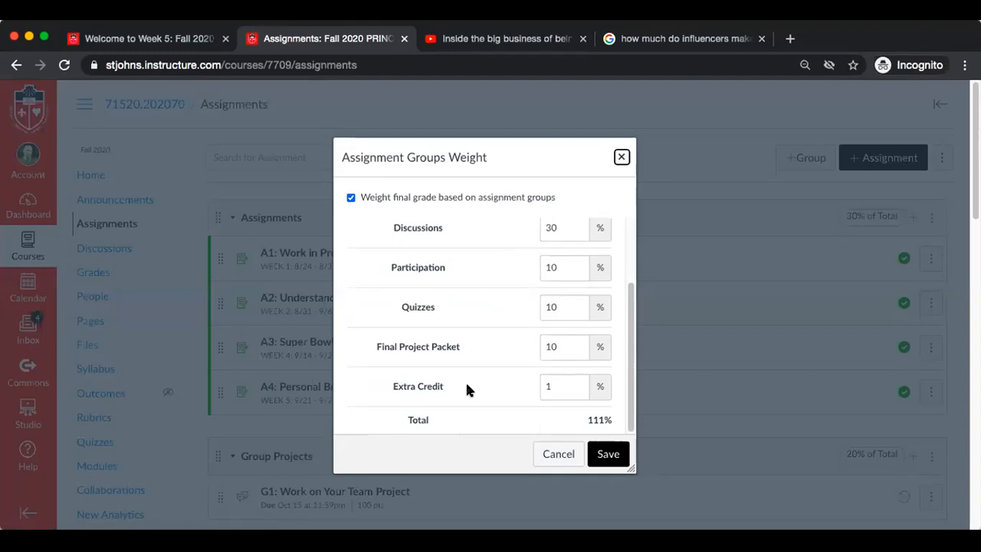
scroll(467, 389, "up", 3)
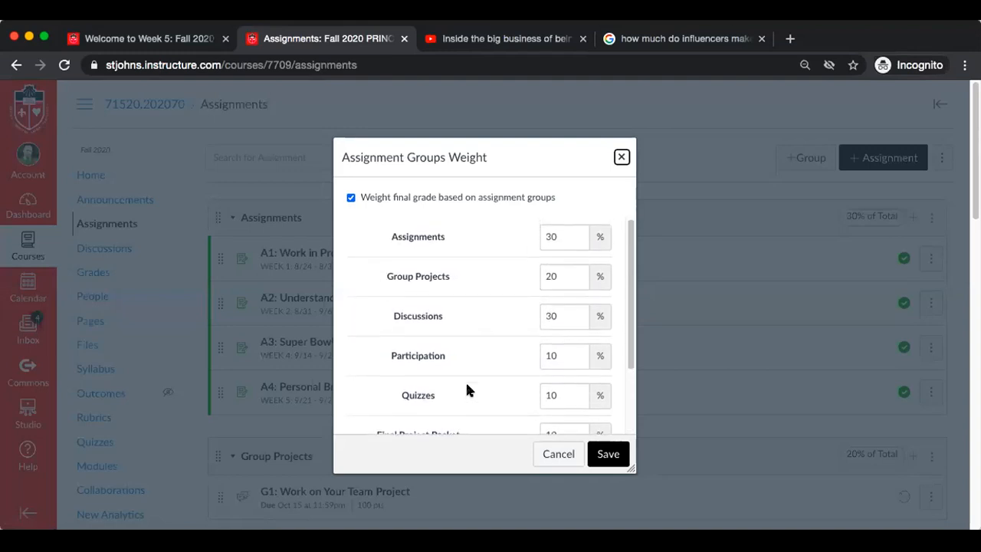
scroll(467, 389, "down", 3)
scroll(467, 389, "up", 3)
scroll(466, 390, "down", 3)
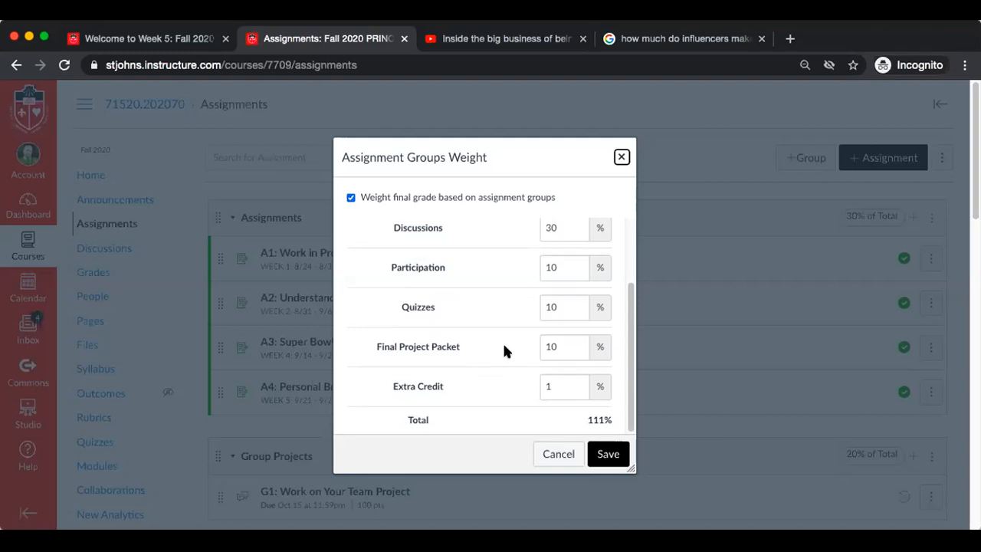
scroll(485, 274, "up", 3)
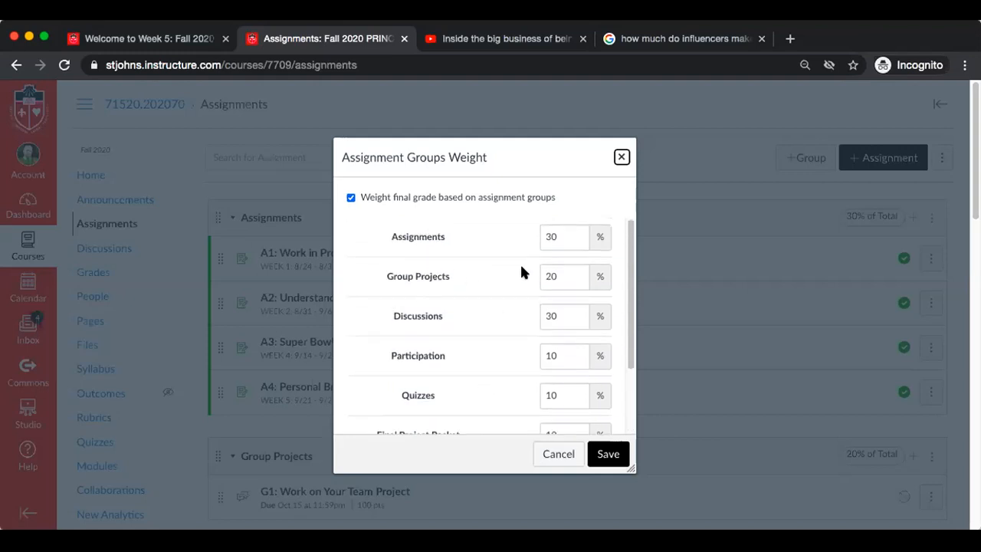
left_click(548, 274)
key("BackSpace")
type("1")
left_click(607, 456)
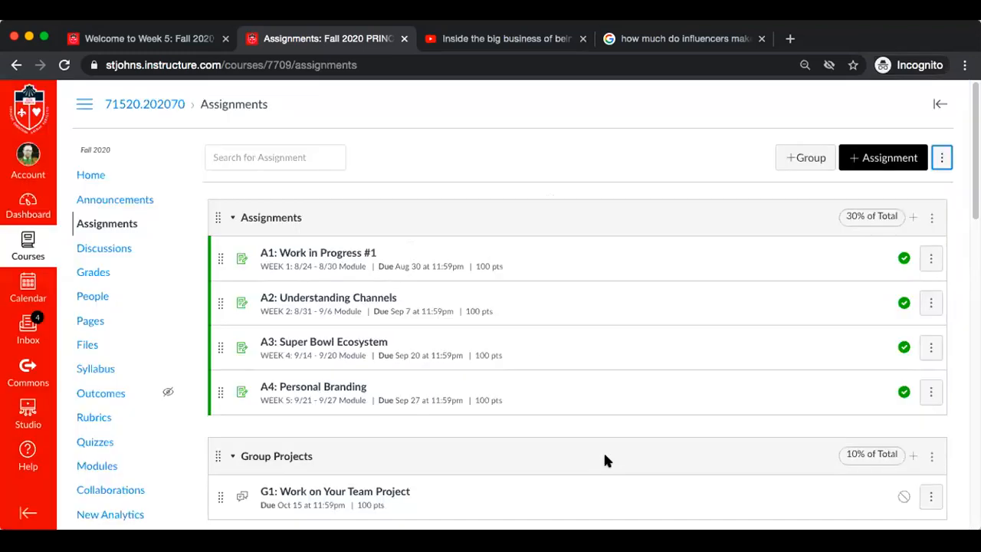
Reopen the assignment group weights, check every group's percentage and the total, and save without changing any value
left_click(942, 158)
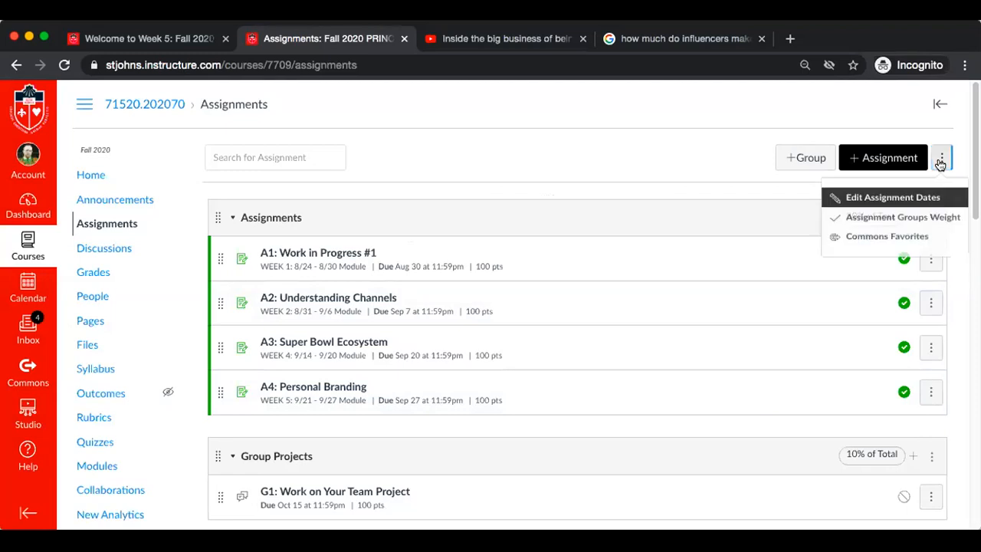
left_click(892, 216)
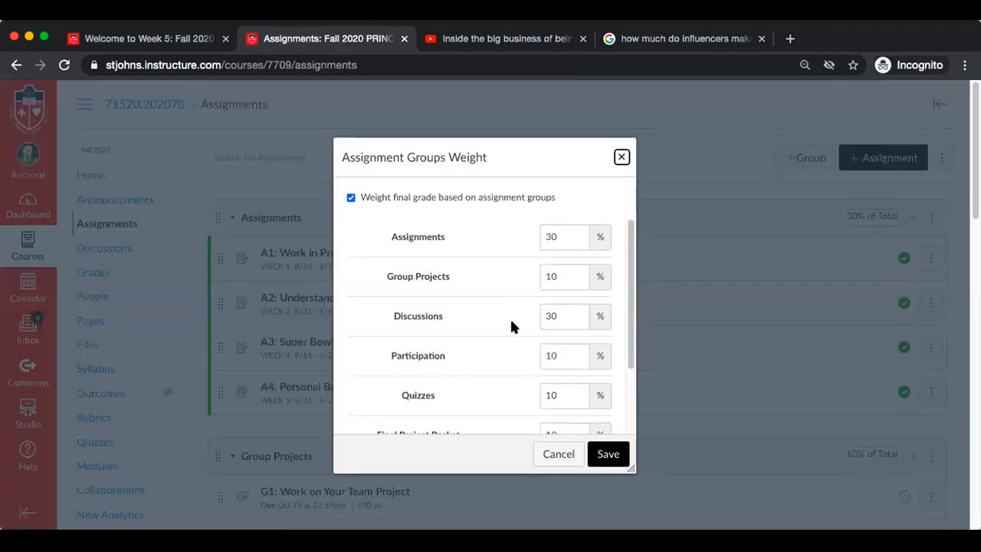
scroll(509, 316, "down", 3)
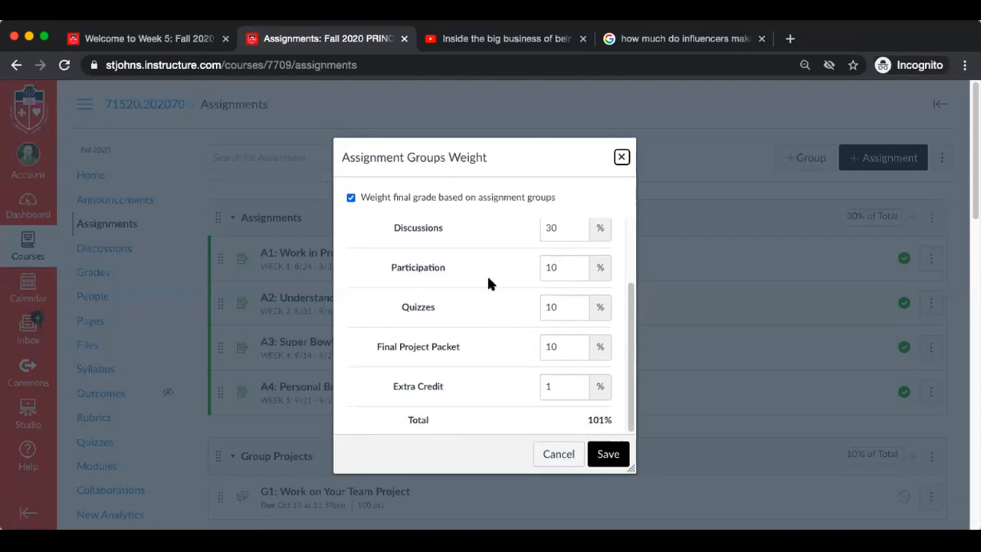
scroll(488, 283, "up", 3)
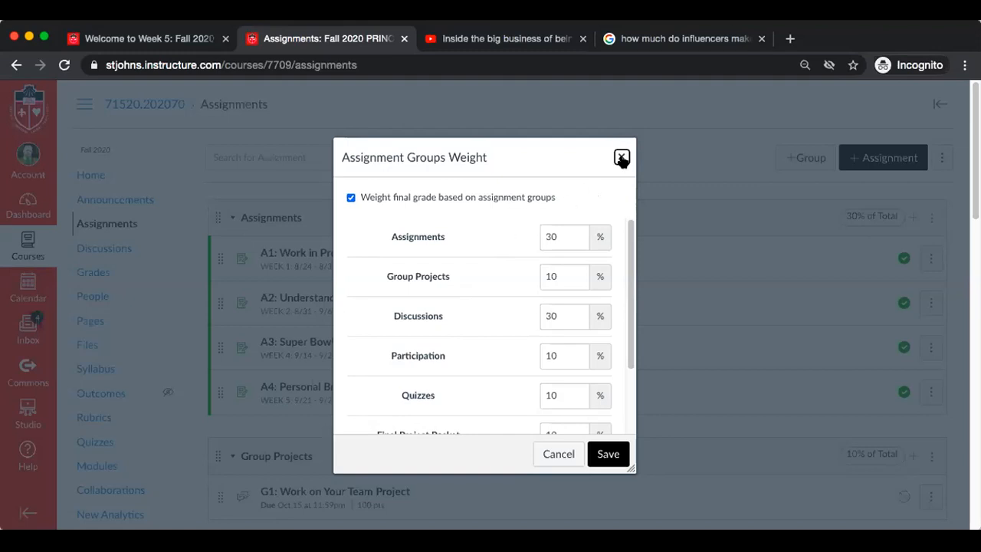
scroll(465, 302, "down", 2)
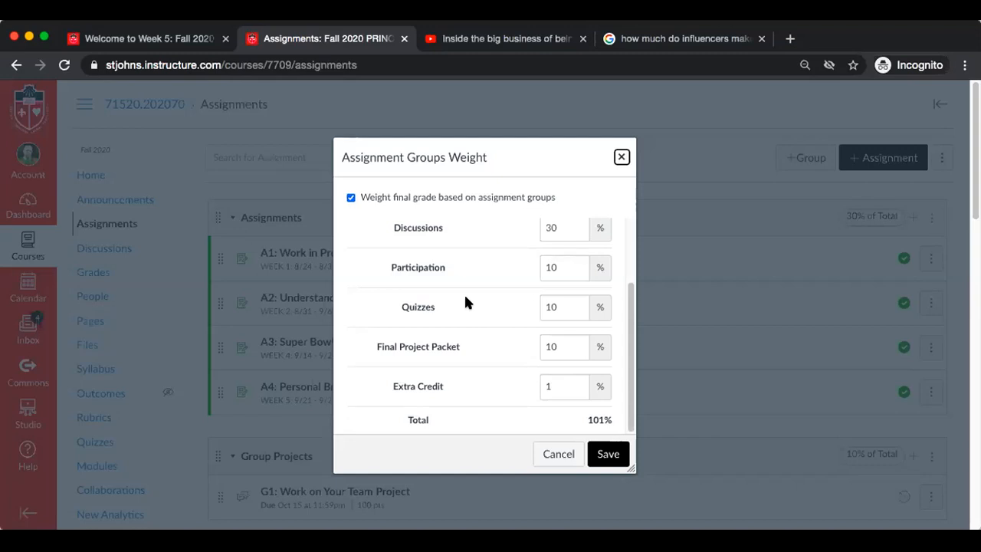
scroll(465, 301, "up", 3)
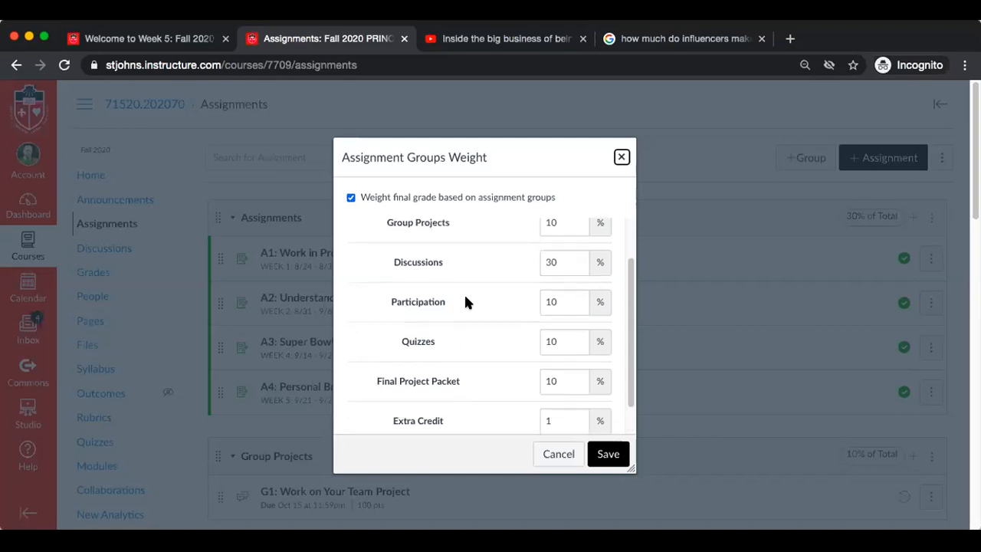
left_click(599, 455)
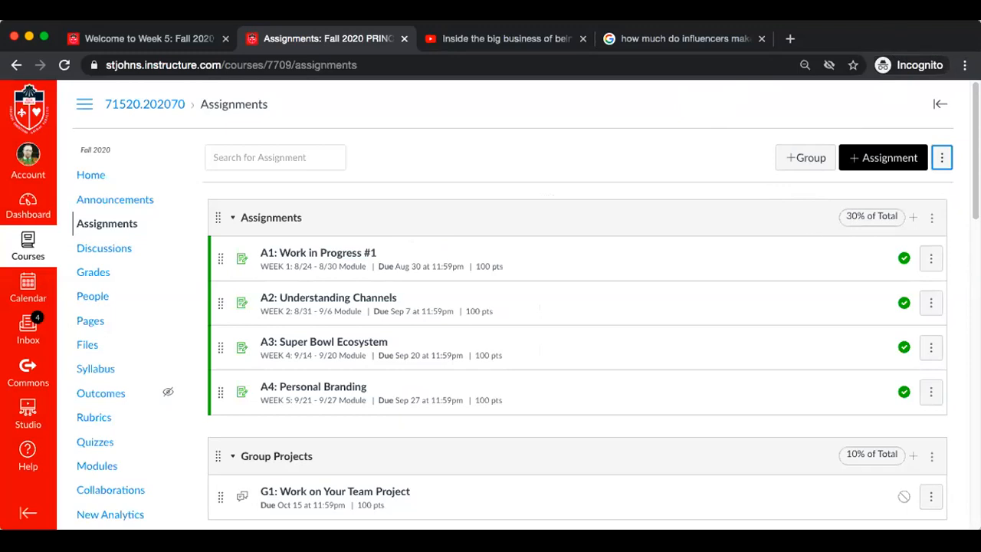
Look through the assignment groups from Assignments to Participation, checking their items and weight percentages
left_click(941, 159)
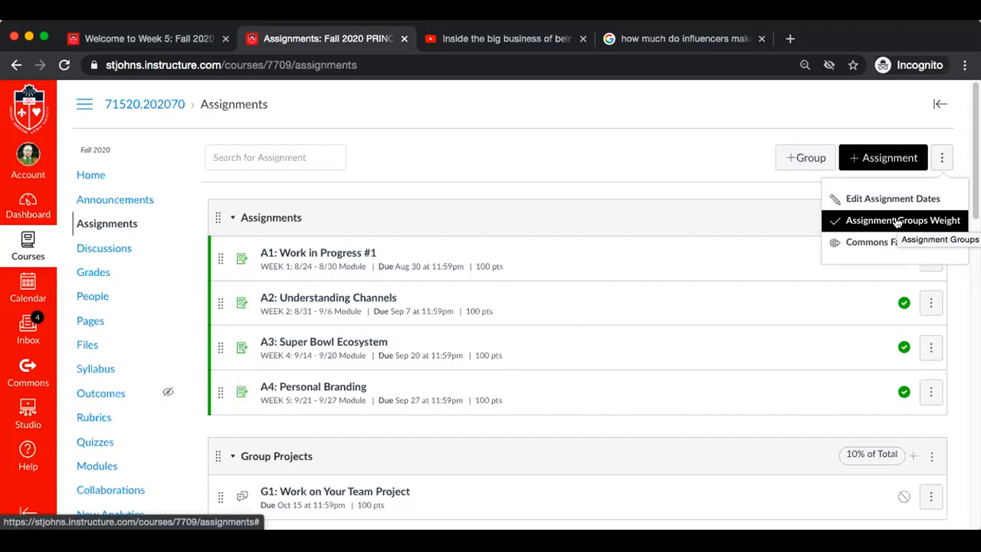
left_click(630, 142)
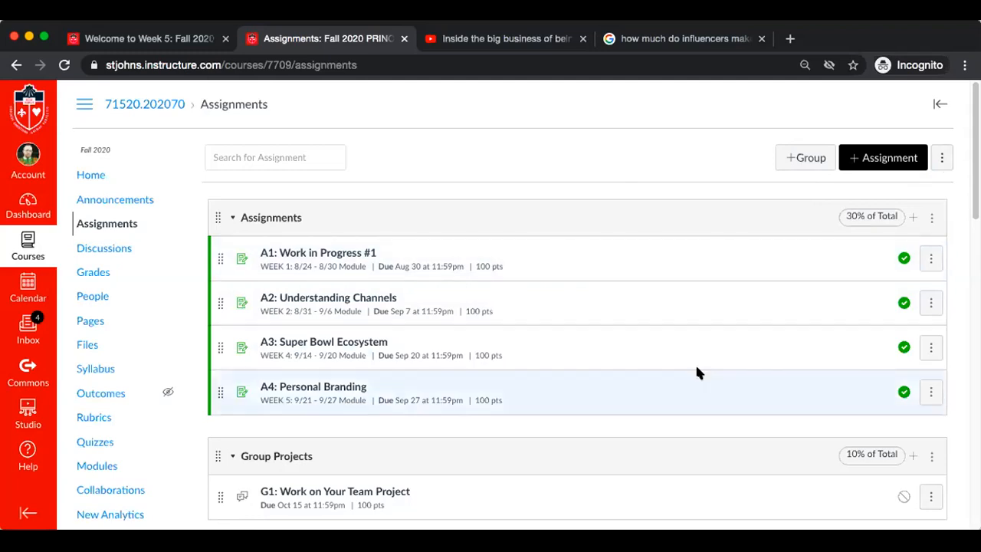
scroll(697, 372, "down", 1)
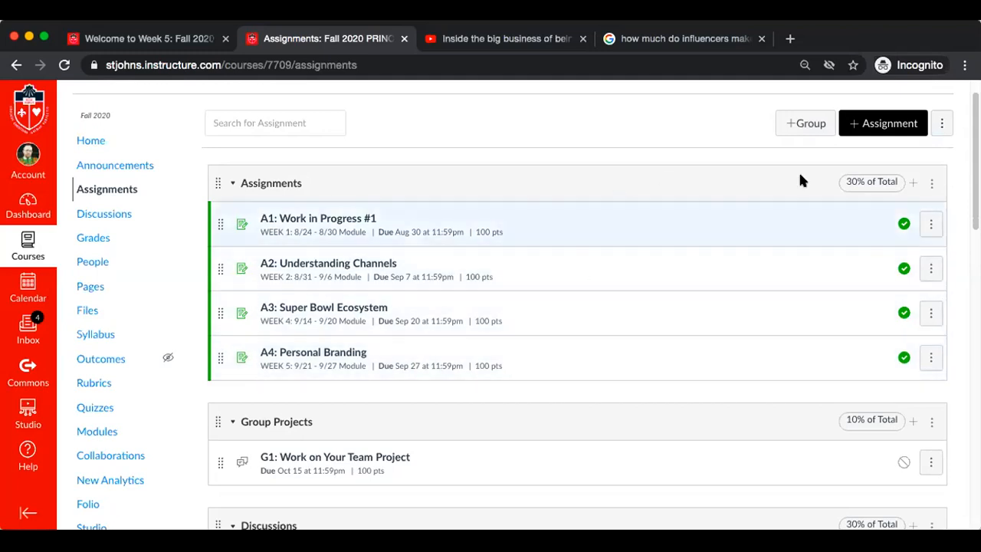
scroll(582, 228, "down", 3)
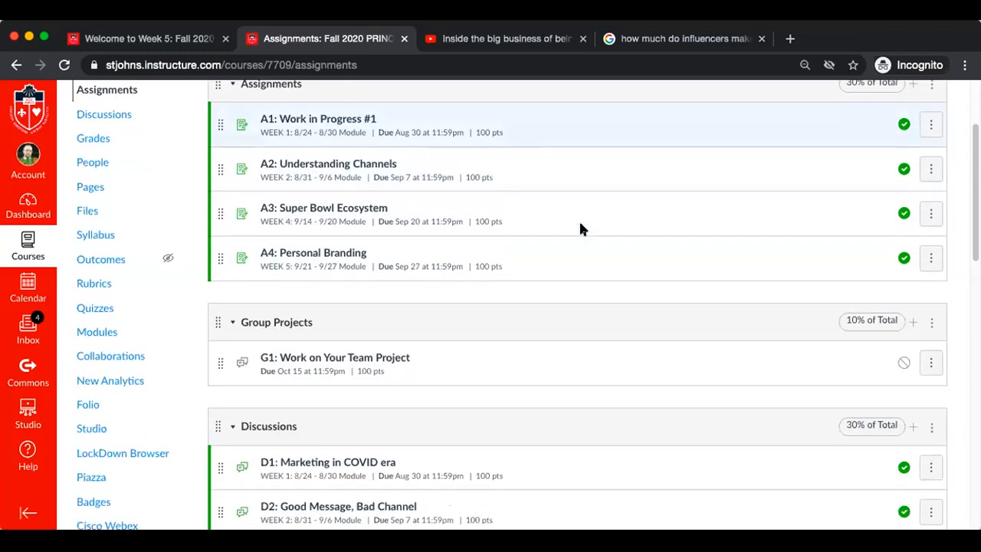
scroll(580, 228, "down", 2)
scroll(564, 333, "down", 4)
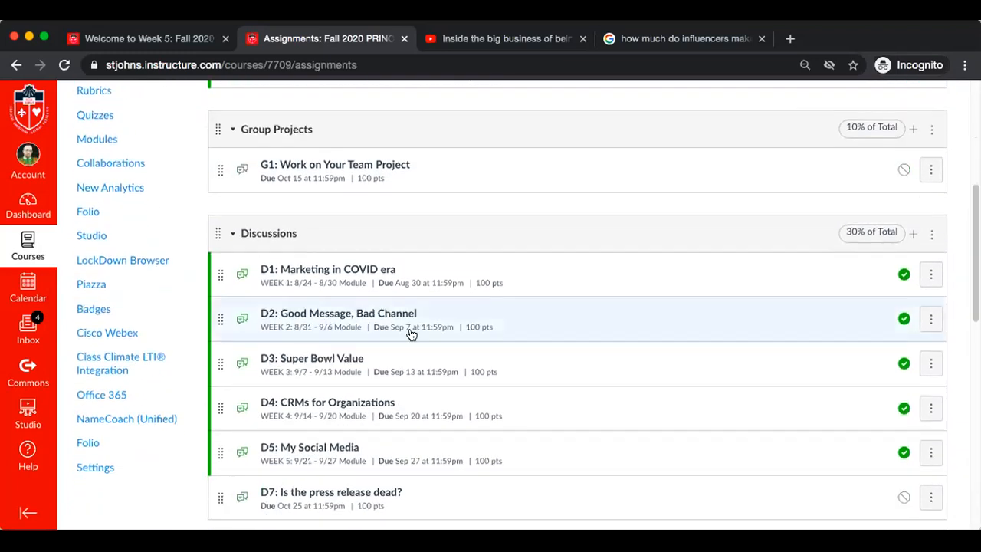
scroll(498, 401, "down", 6)
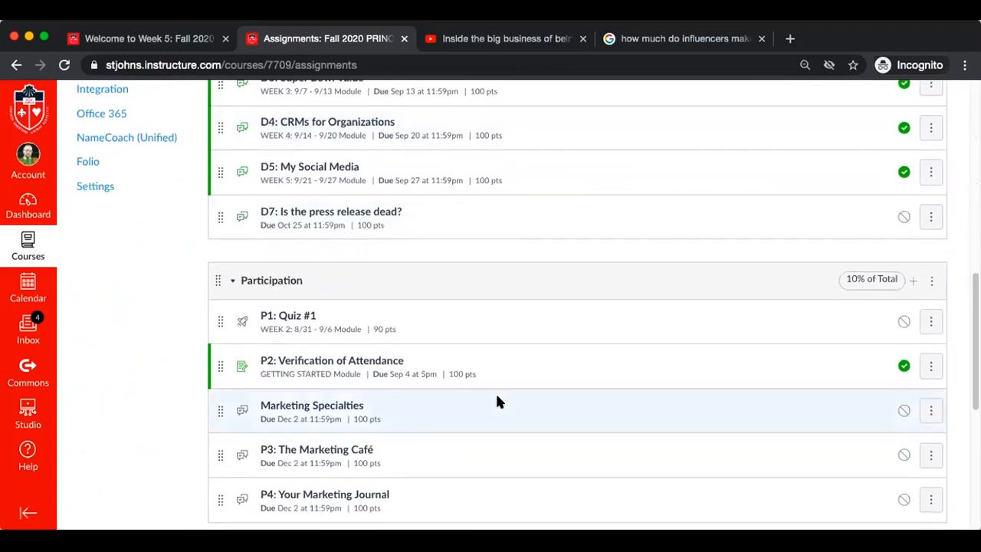
scroll(496, 399, "up", 15)
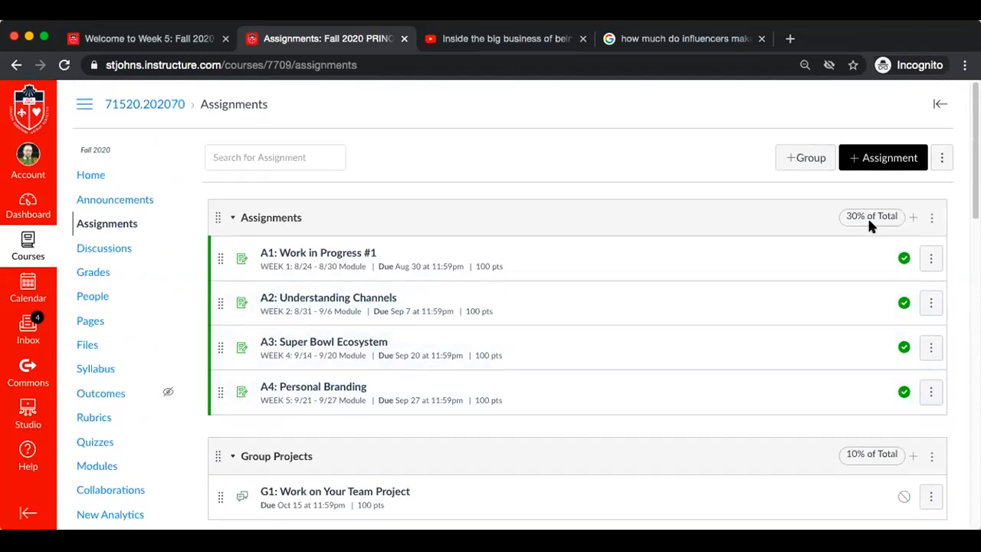
Edit the Assignments group so that 1 lowest score is ignored for each student
left_click(930, 218)
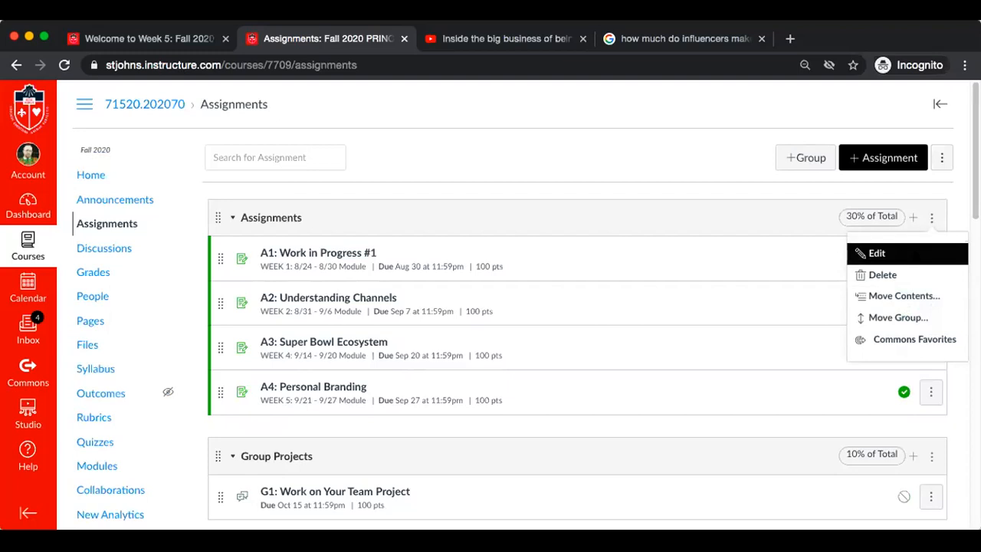
scroll(907, 337, "down", 1)
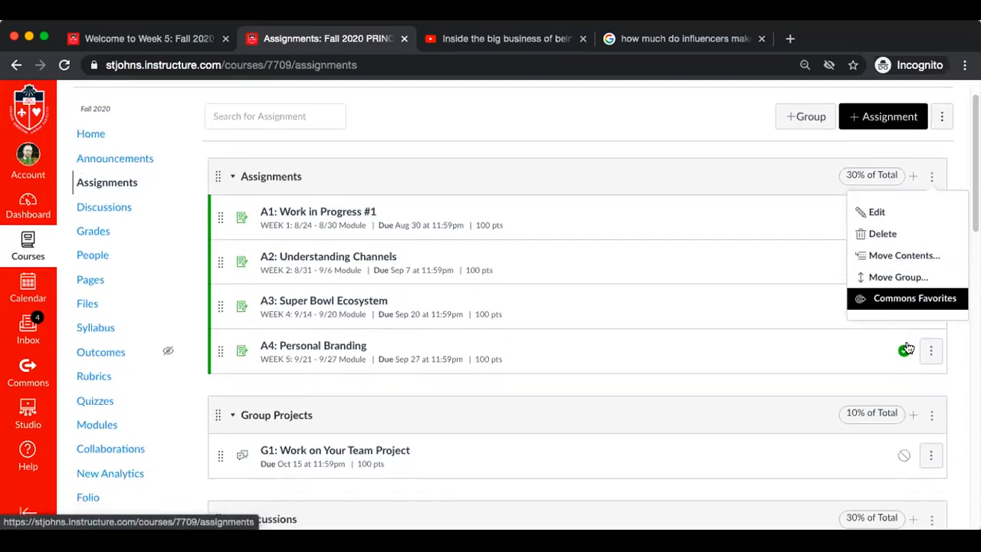
left_click(877, 218)
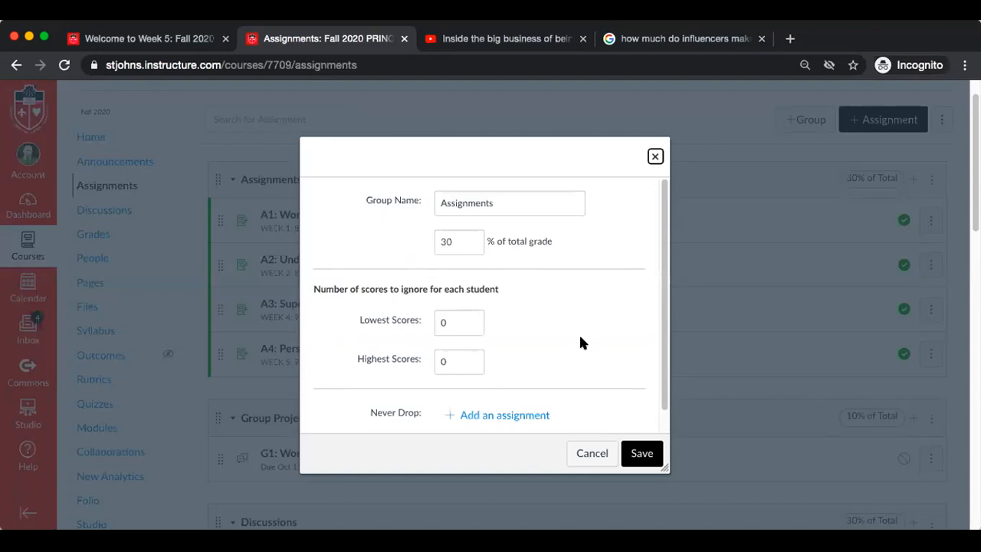
left_click(471, 321)
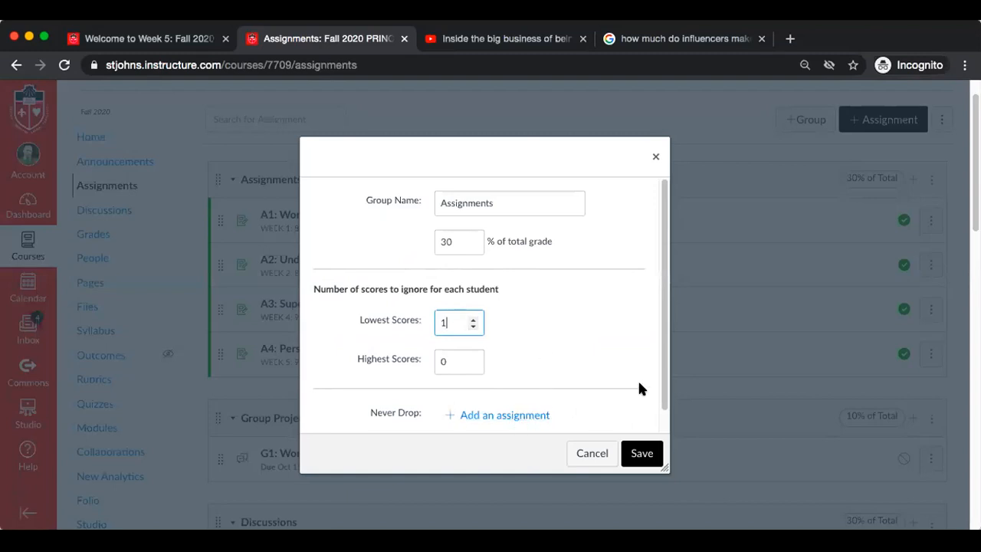
Add A1: Work in Progress #1 as a never-drop assignment, view the other selectable assignments, and remove the exception again
left_click_drag(661, 376, 663, 430)
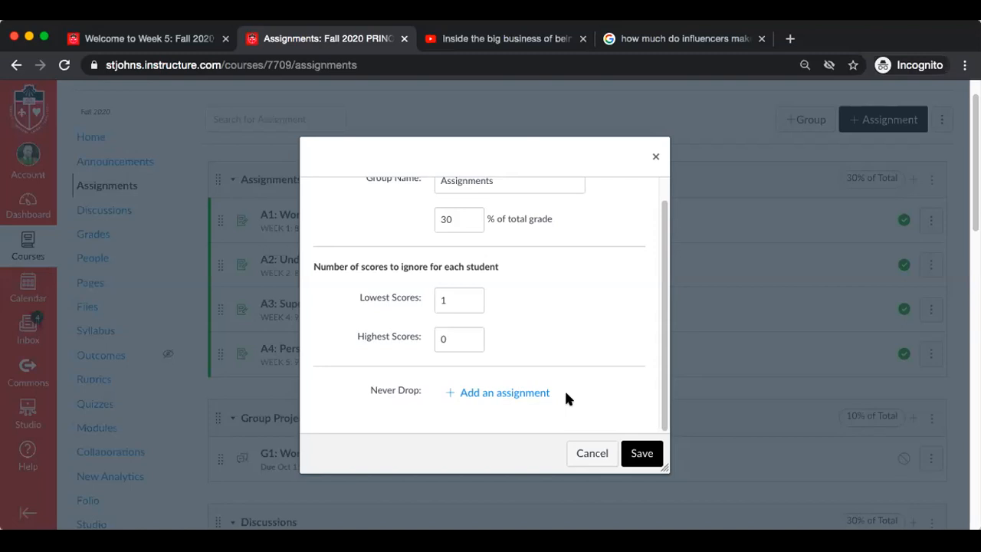
left_click(513, 394)
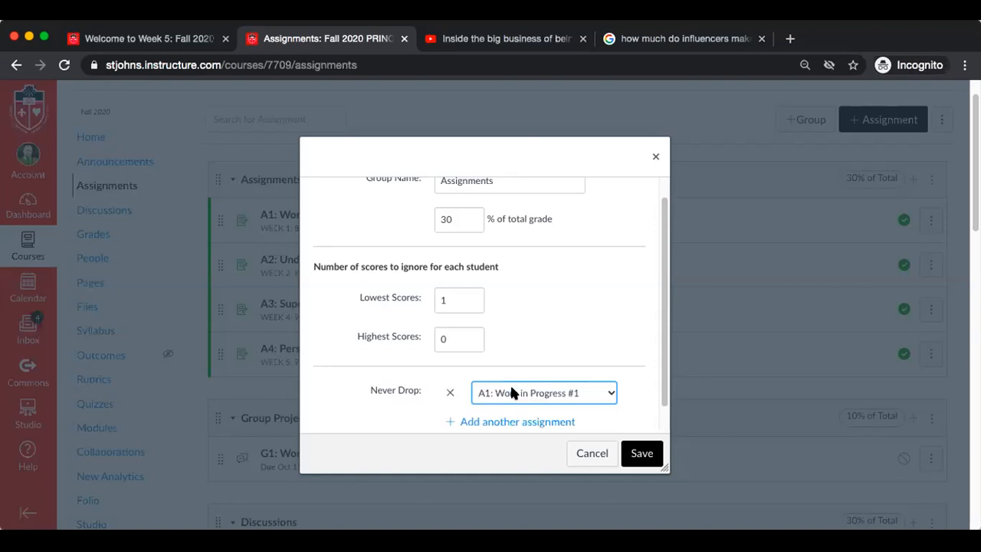
left_click(611, 392)
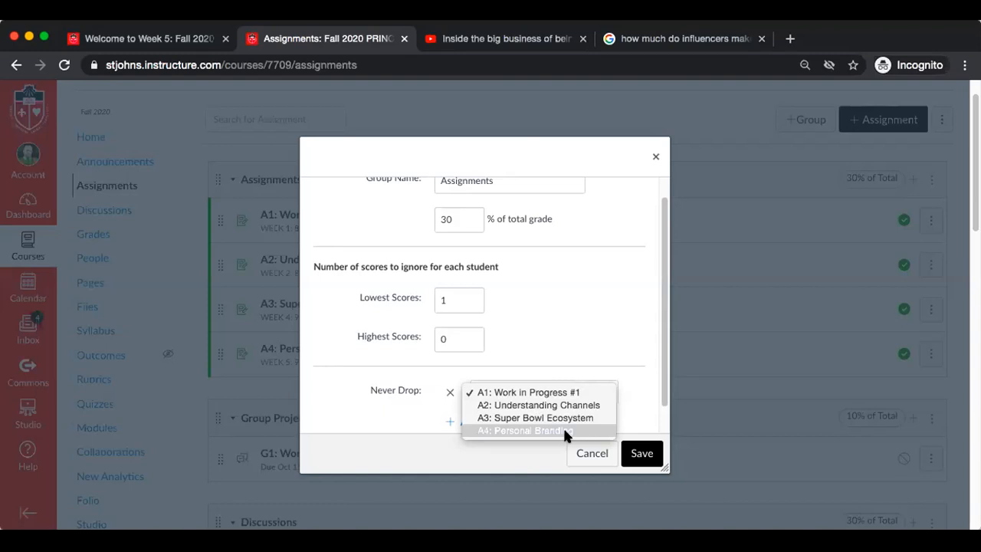
left_click(580, 329)
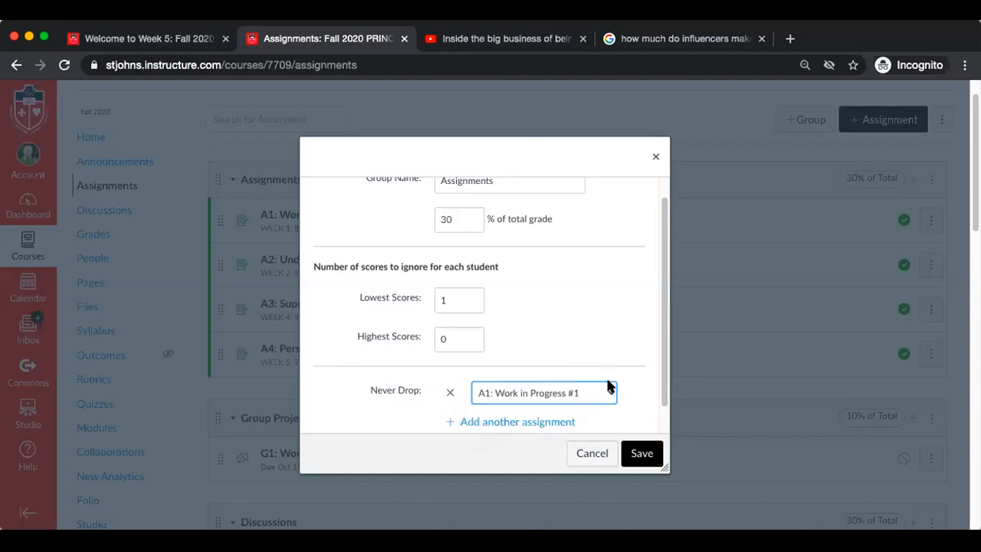
left_click(448, 393)
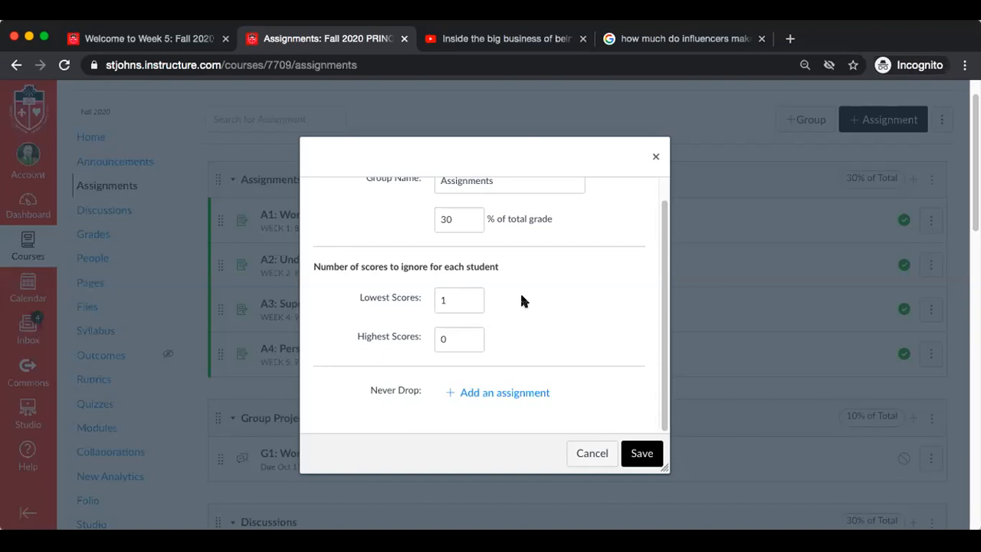
Save the Assignments group's settings with the lowest-score drop rule
left_click(638, 451)
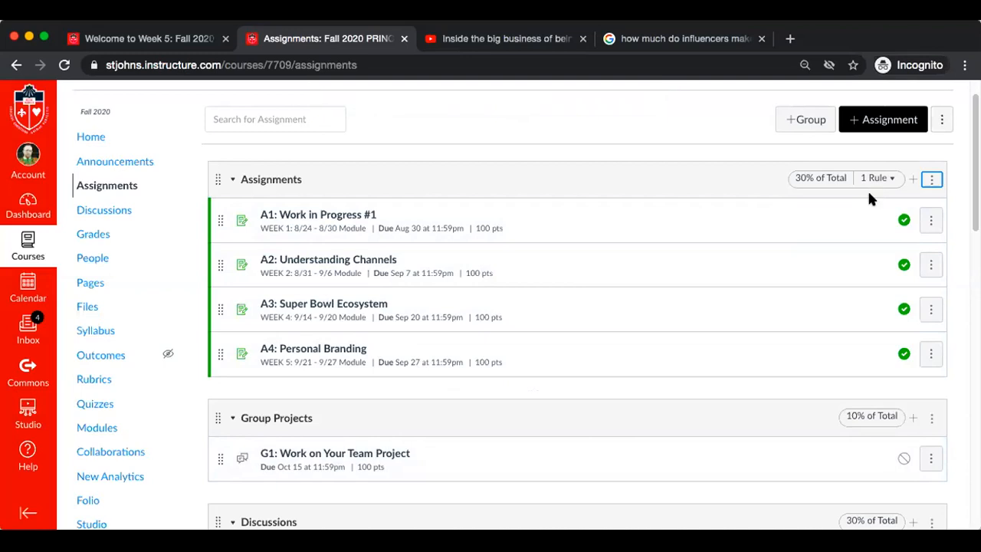
Edit the Discussions group so that 1 lowest score is ignored for each student, and save it
scroll(730, 335, "down", 2)
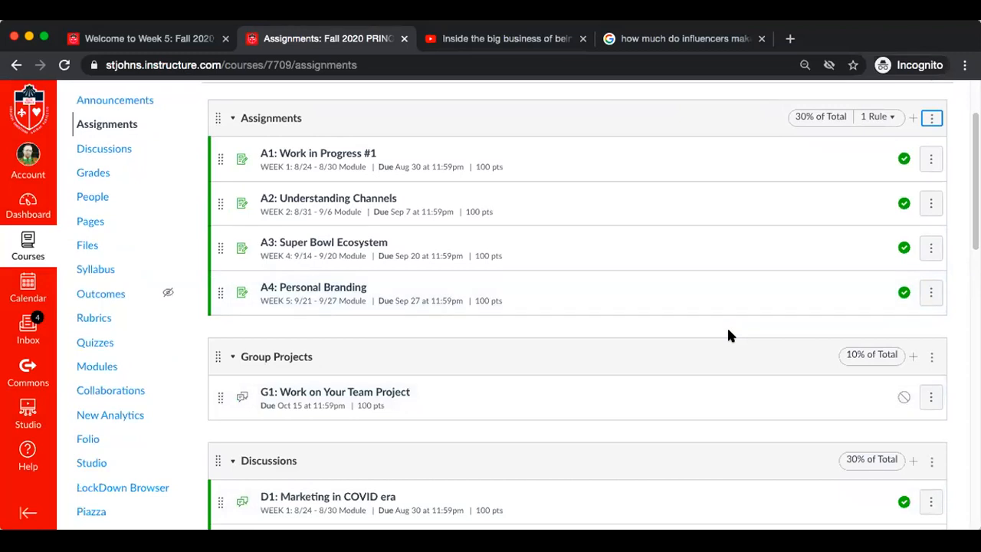
scroll(727, 325, "down", 5)
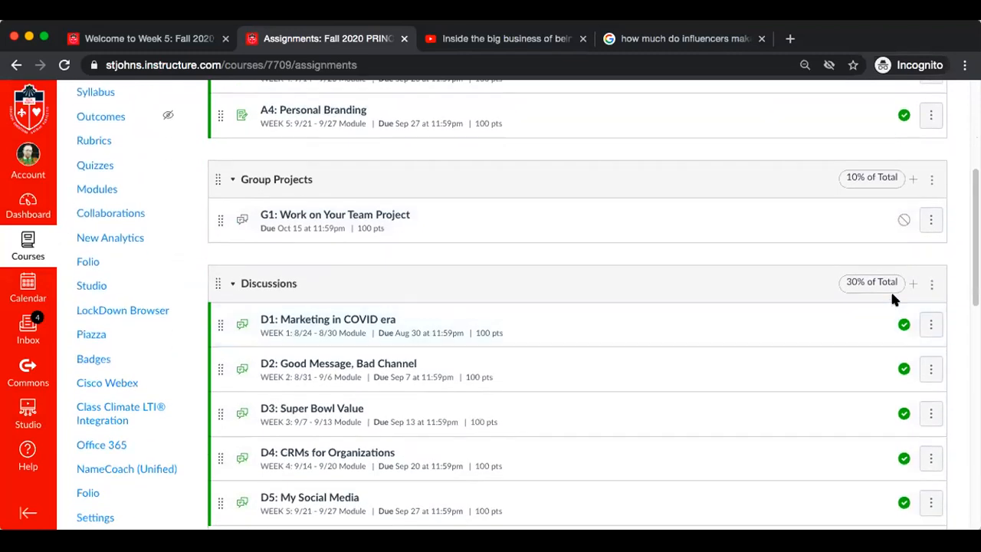
left_click(932, 285)
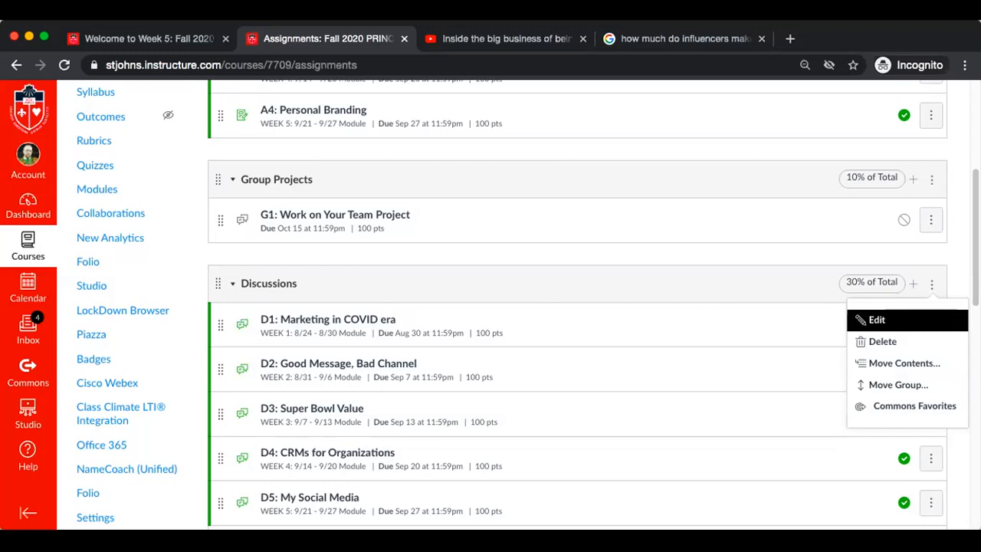
left_click(881, 319)
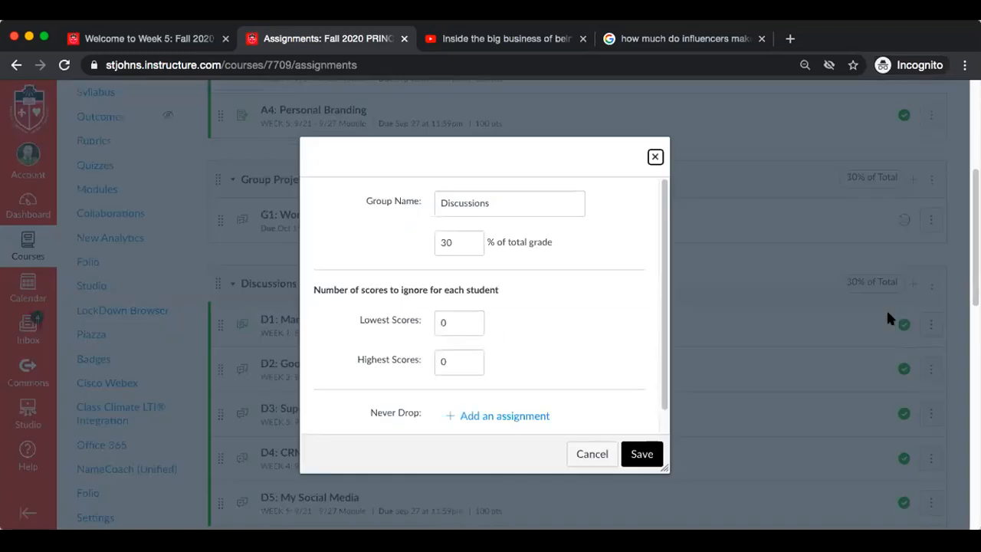
left_click(471, 318)
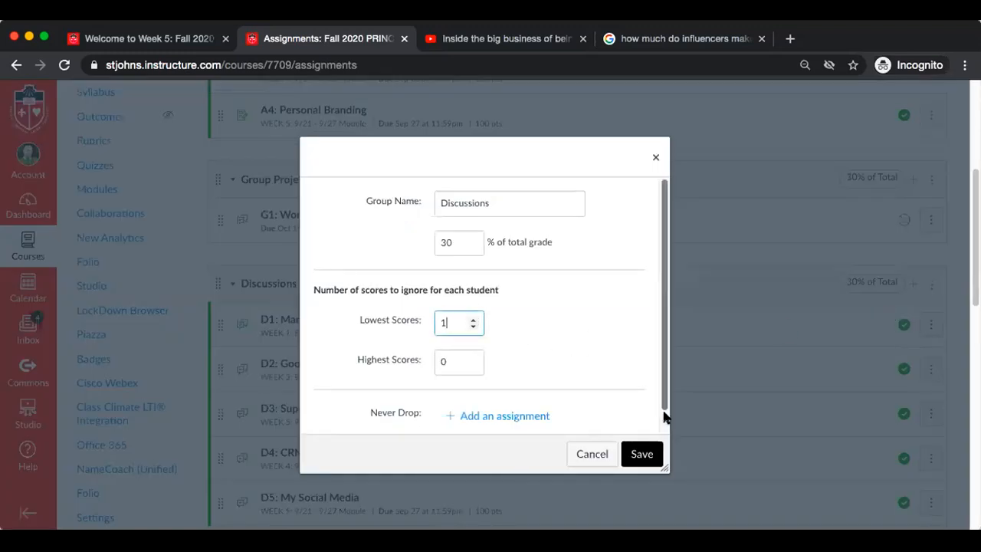
left_click(645, 454)
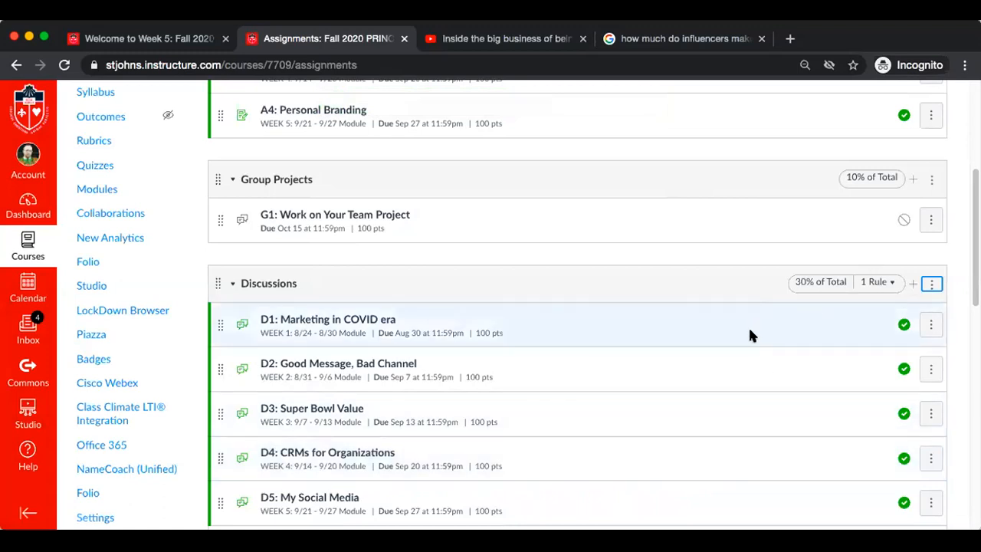
Look through the groups from Discussions to Extra Credit, checking their items and weights, and return to Group Projects
scroll(750, 334, "down", 2)
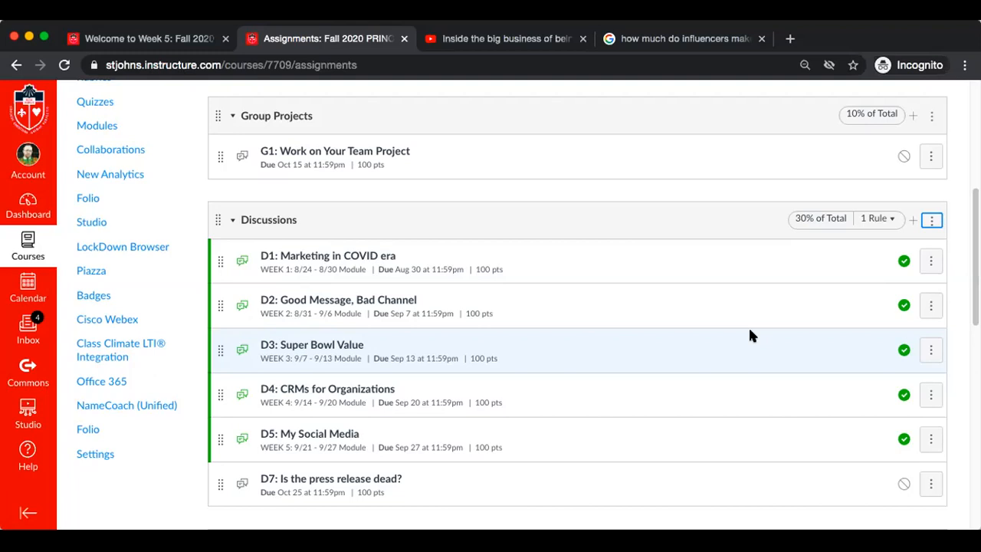
scroll(749, 335, "down", 3)
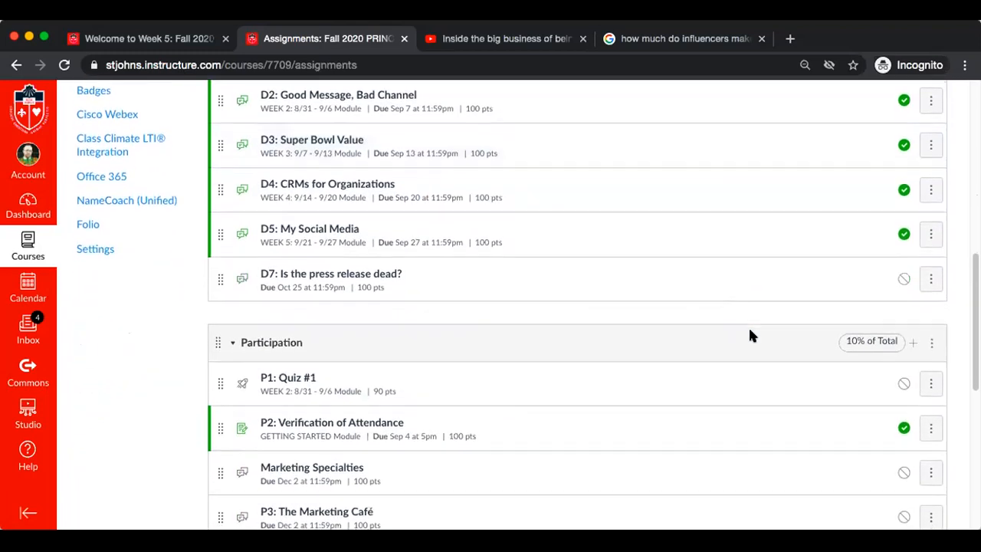
scroll(750, 335, "down", 2)
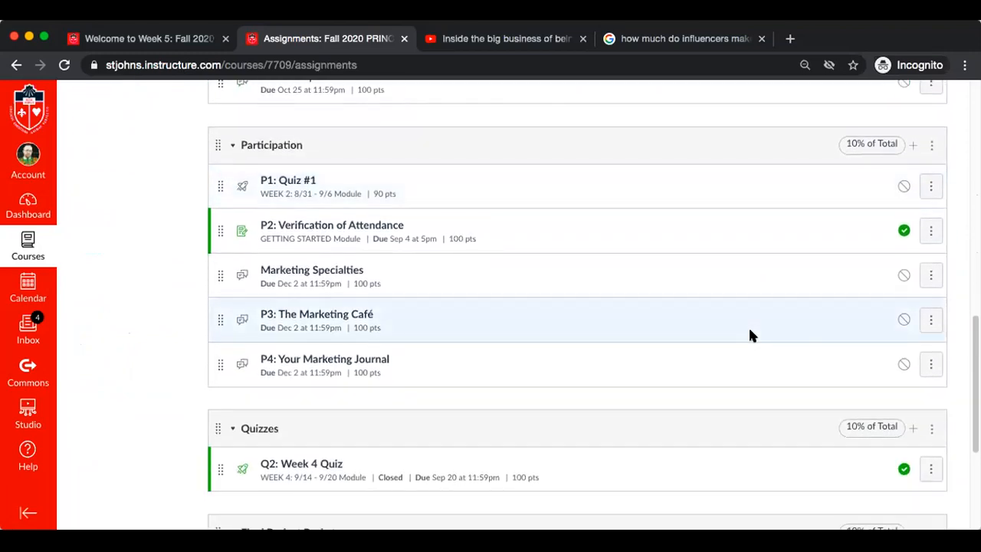
scroll(749, 335, "down", 2)
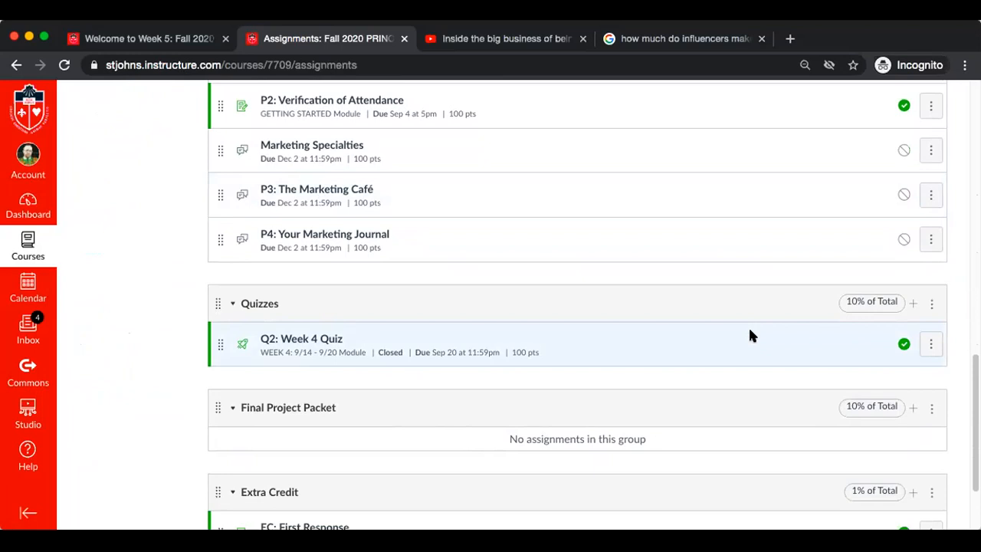
scroll(749, 332, "up", 5)
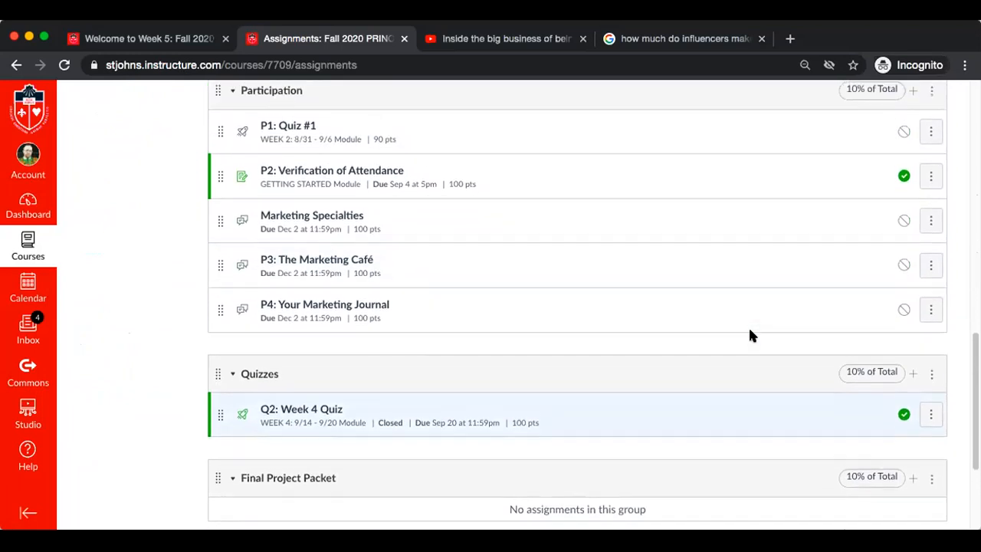
scroll(749, 335, "up", 5)
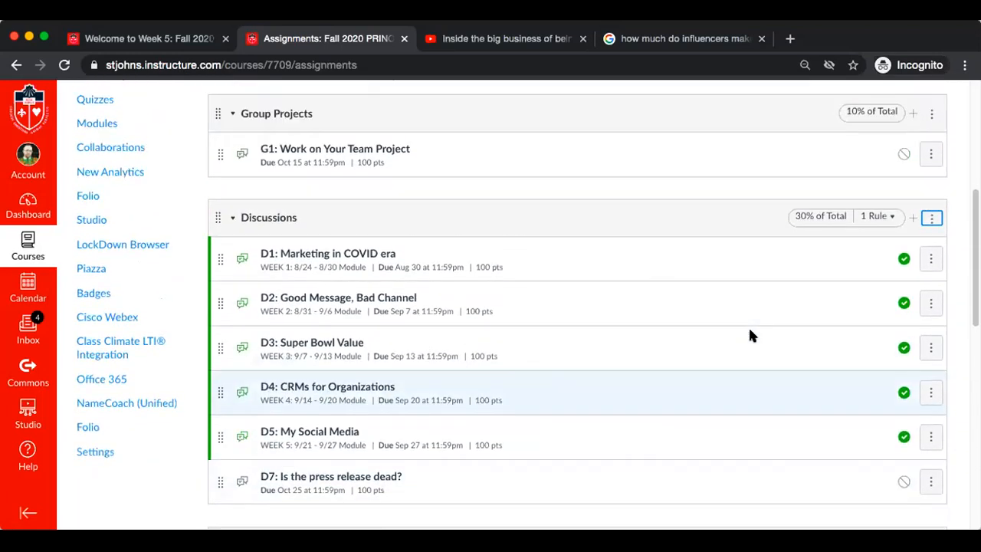
scroll(750, 336, "up", 1)
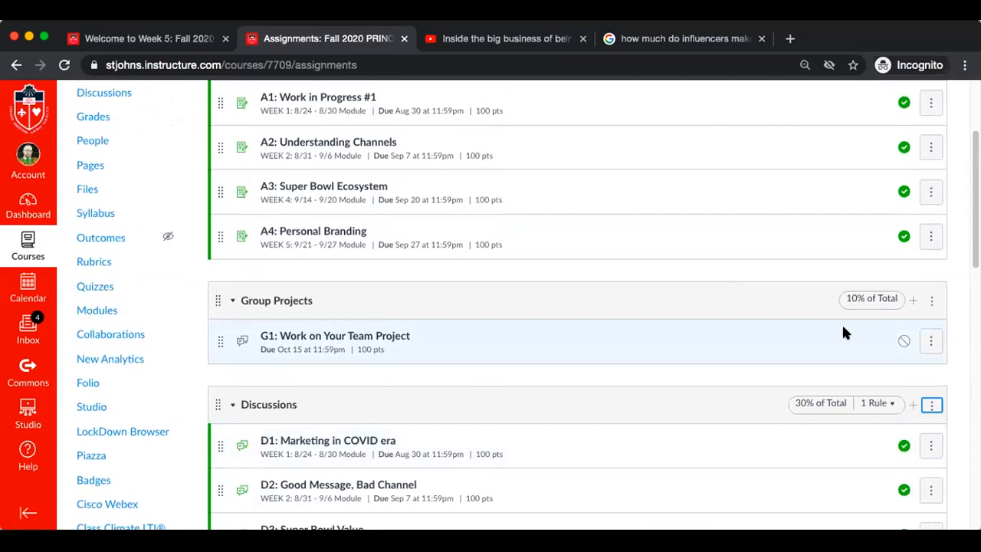
Begin a new item of type Assignment in the Group Projects group and name it "GP2:"
left_click(913, 301)
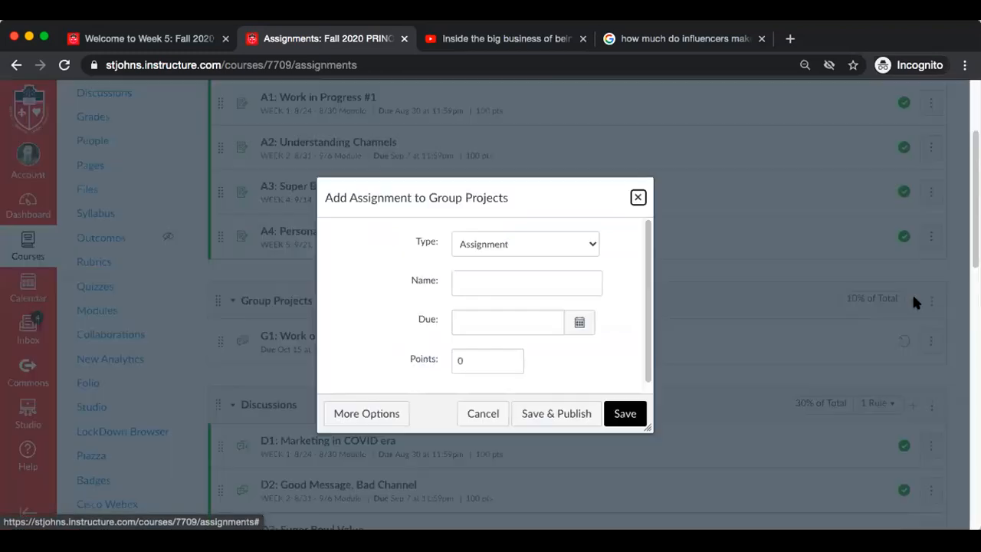
left_click(485, 286)
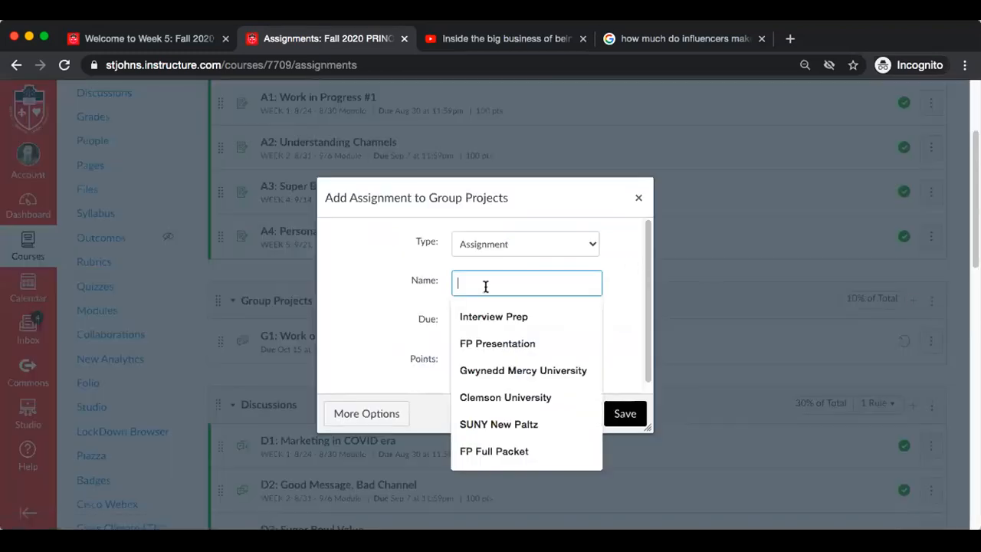
left_click(481, 242)
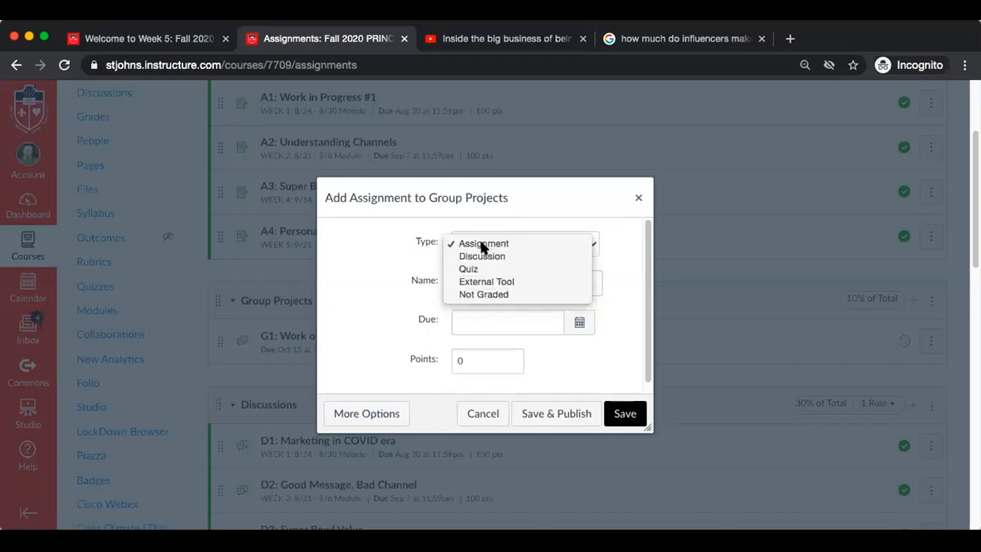
left_click(481, 245)
left_click(477, 281)
type("G")
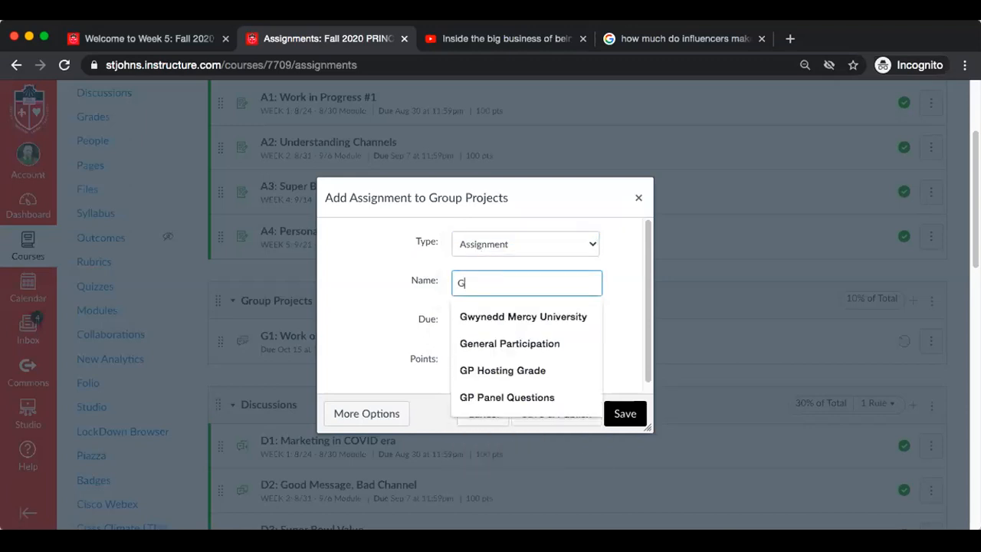
type("P2:")
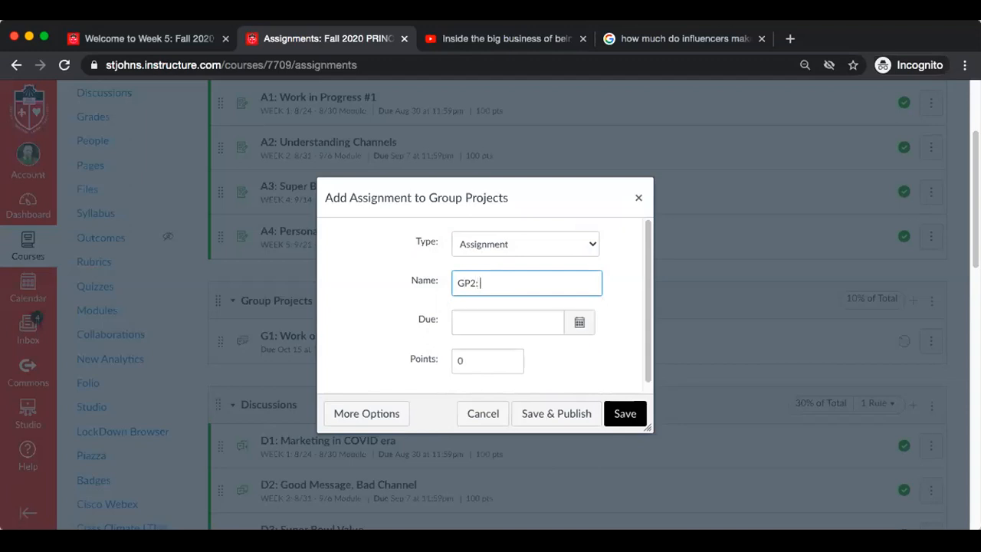
Make the GP2 assignment due Sep 27, 2020, worth 100 points, and save it without publishing
left_click(579, 323)
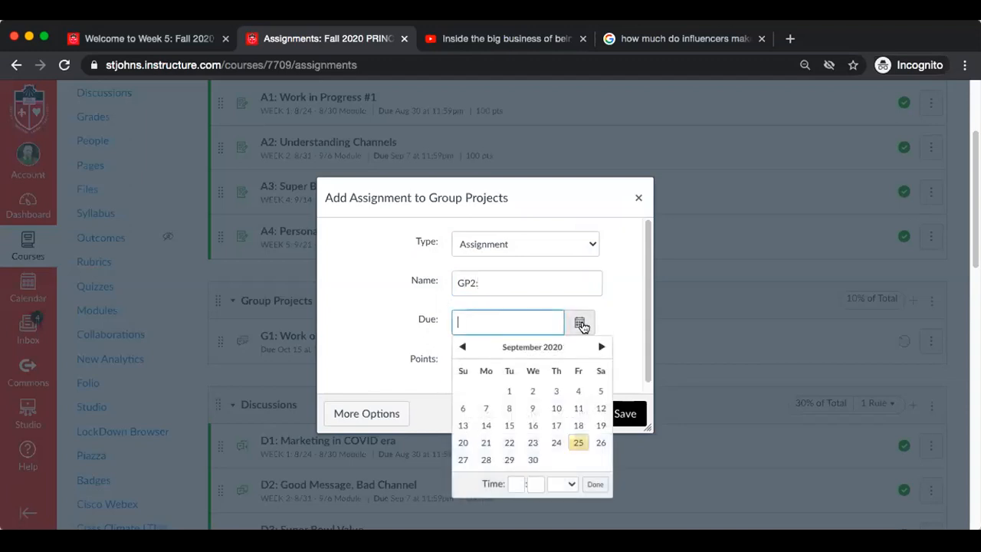
left_click(463, 459)
left_click(592, 484)
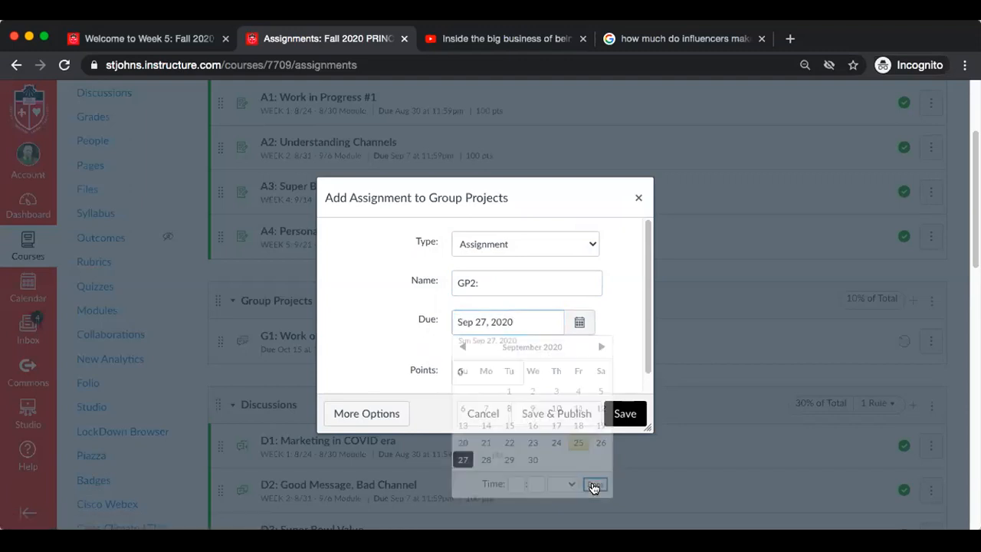
left_click(496, 370)
key("BackSpace")
type("100")
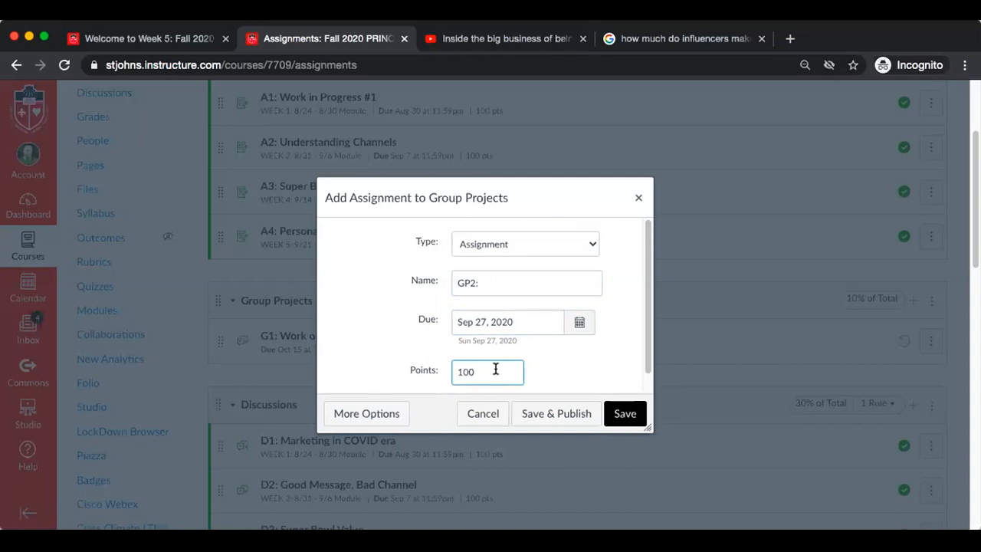
left_click(584, 347)
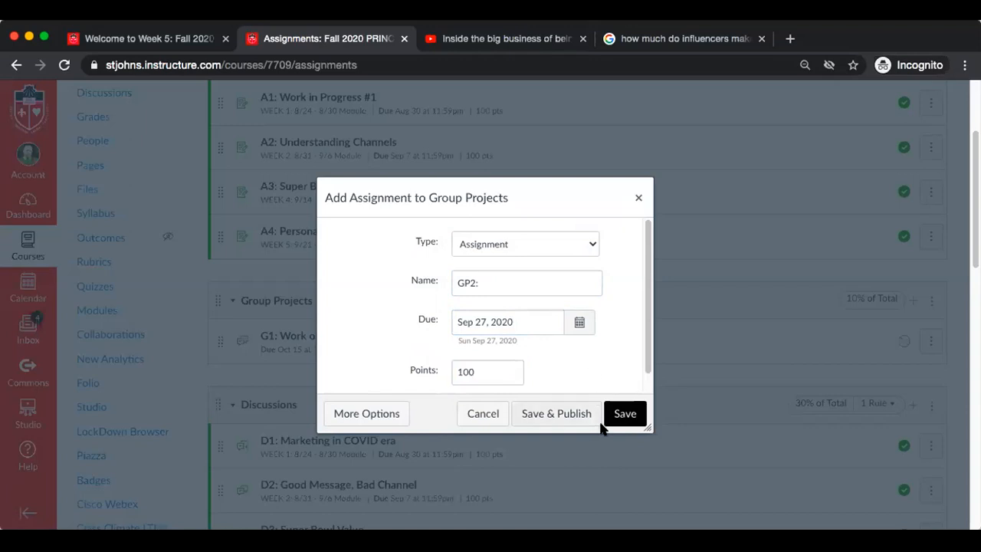
left_click(622, 414)
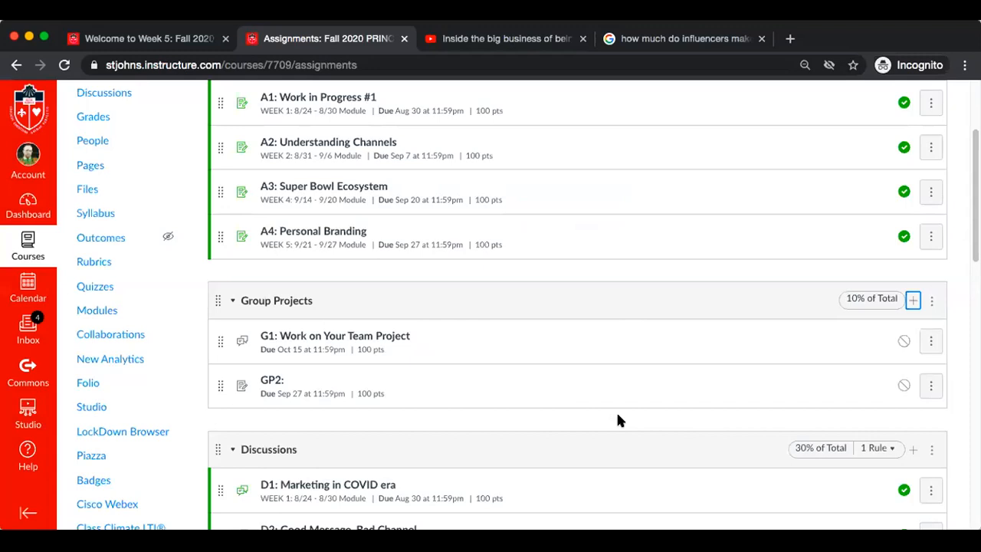
Begin another assignment in the Group Projects group and name it "GP3:"
left_click(911, 301)
left_click(482, 276)
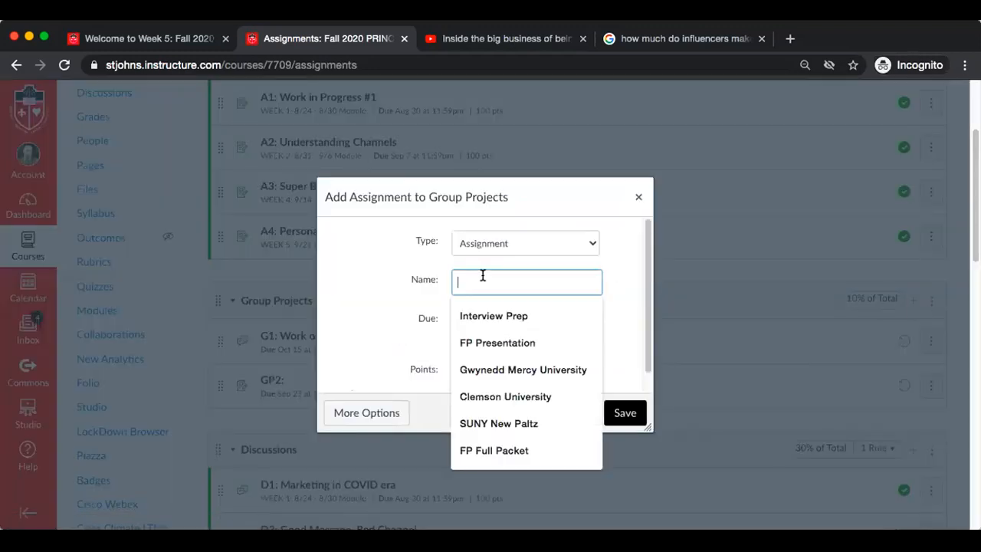
type("GP3:")
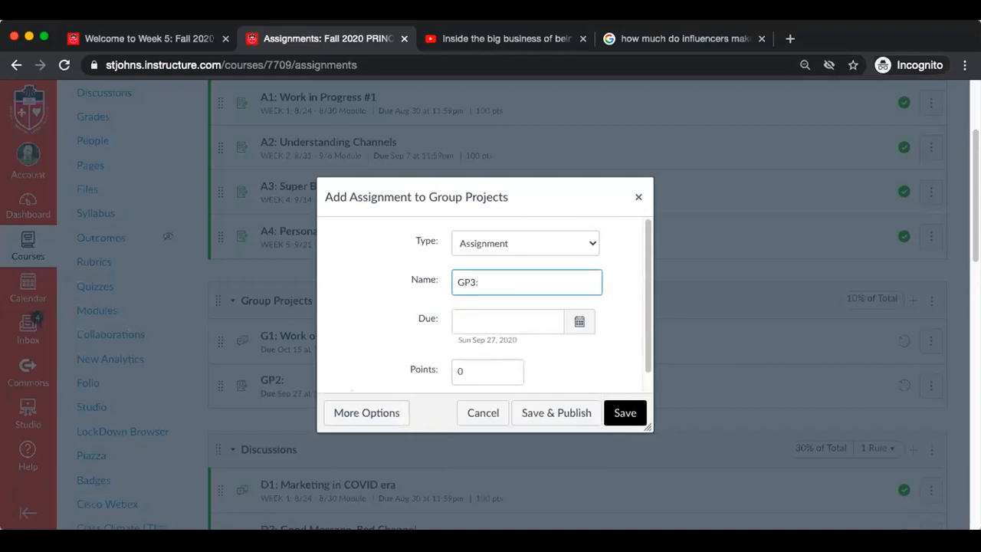
Make the GP3 assignment due Oct 4, 2020, worth 100 points, and save it without publishing
left_click(573, 327)
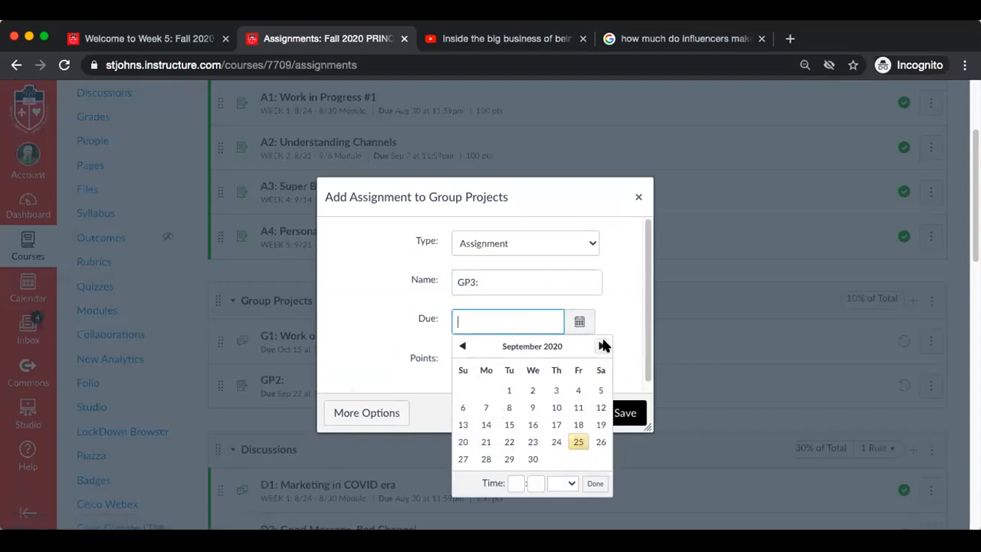
left_click(602, 346)
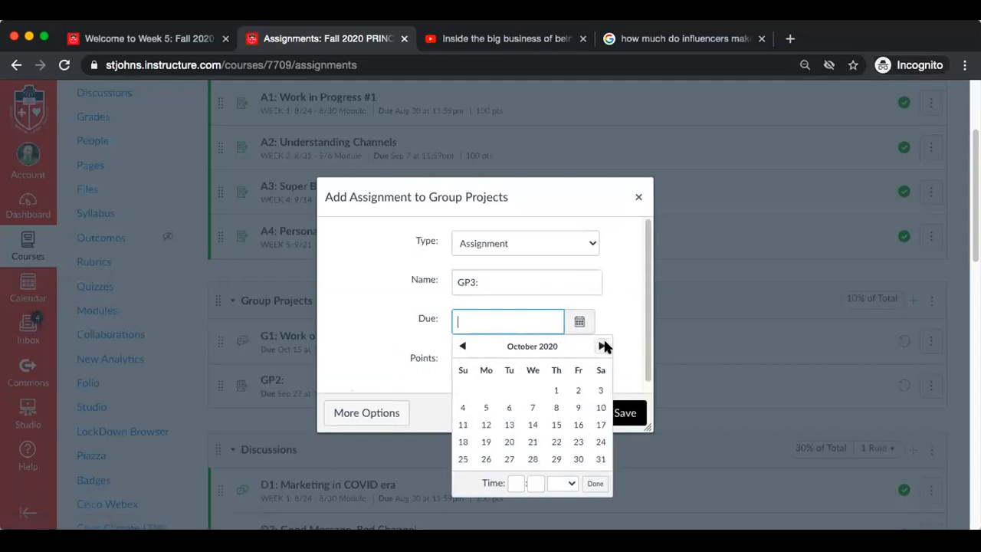
left_click(463, 407)
left_click(596, 486)
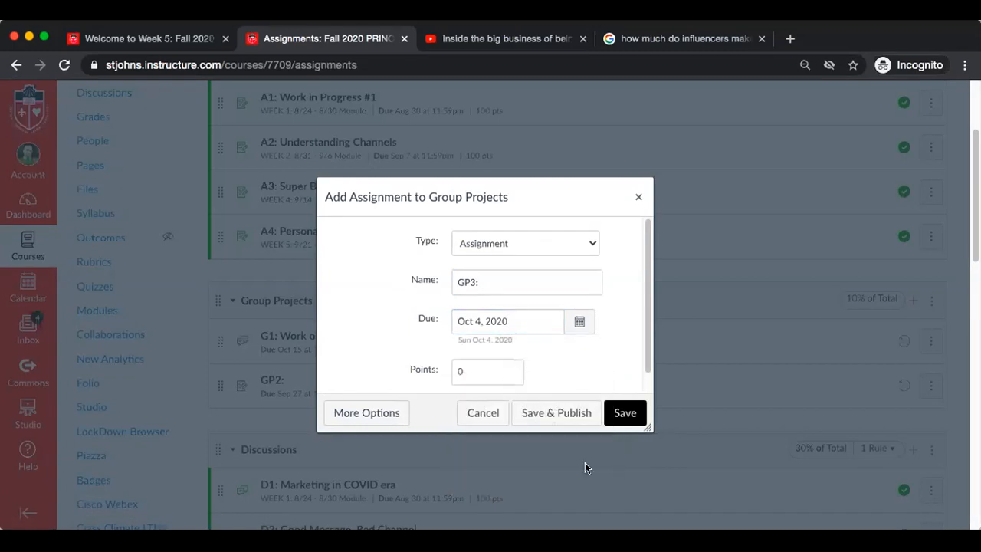
left_click(492, 378)
key("BackSpace")
type("100")
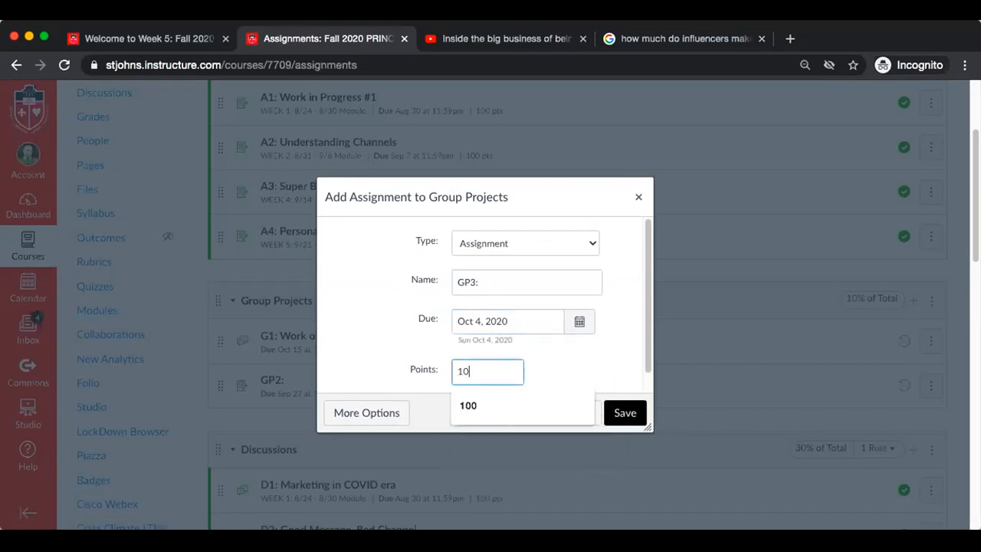
left_click(624, 412)
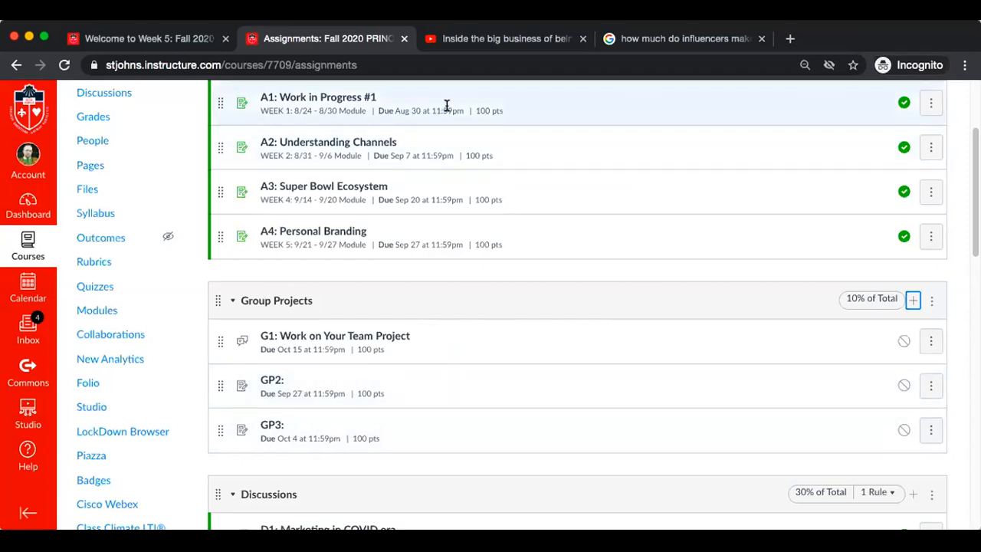
Begin another assignment in the Group Projects group and name it "GP4"
scroll(488, 203, "up", 2)
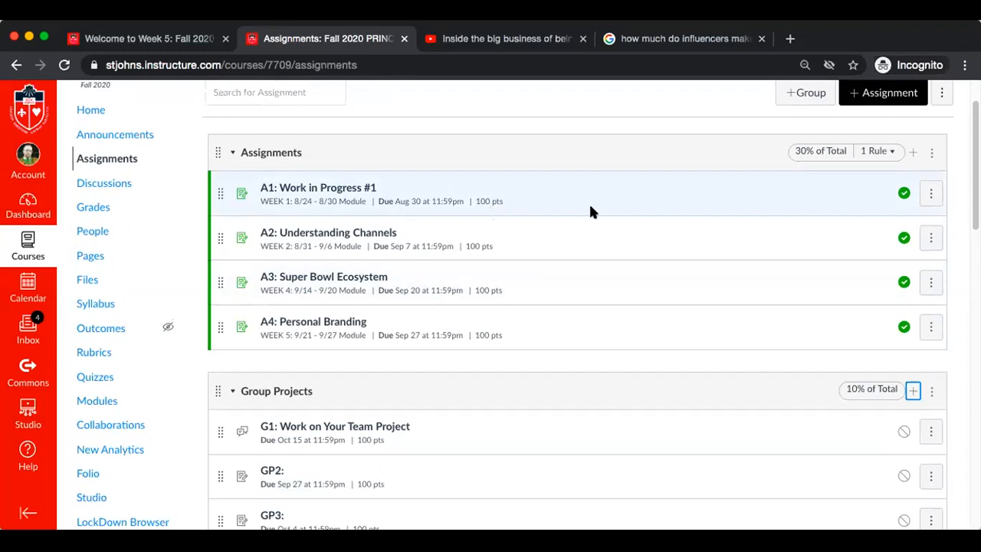
scroll(898, 306, "down", 5)
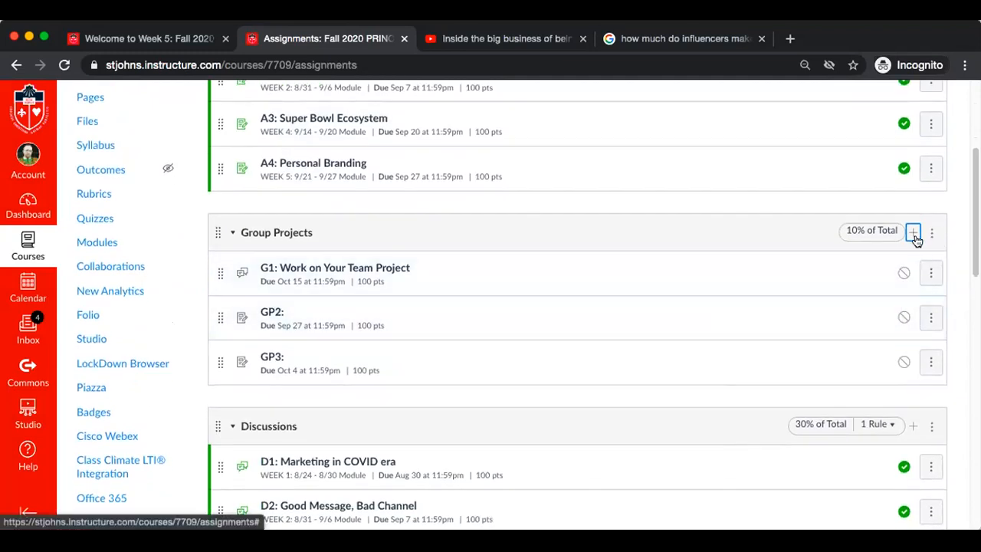
left_click(913, 233)
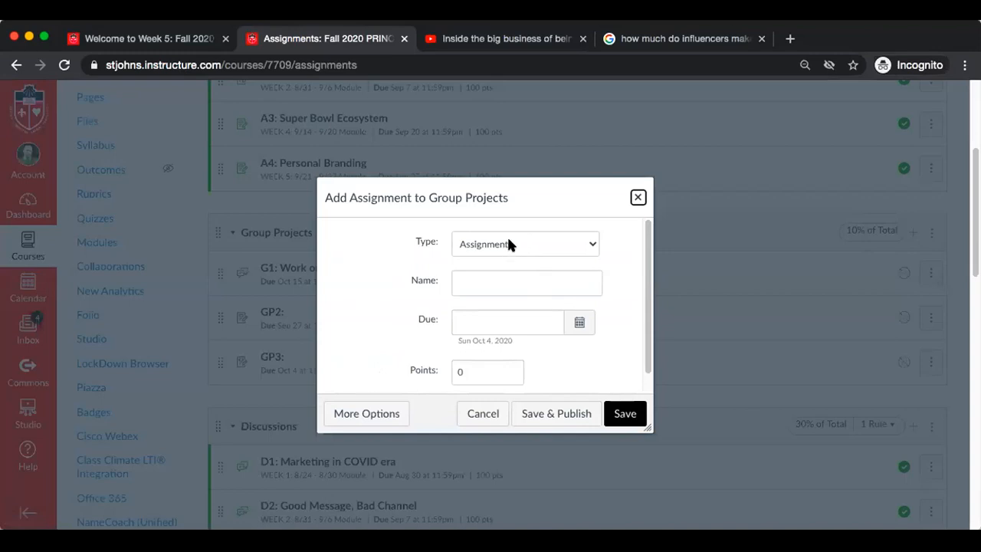
left_click(497, 280)
type("G")
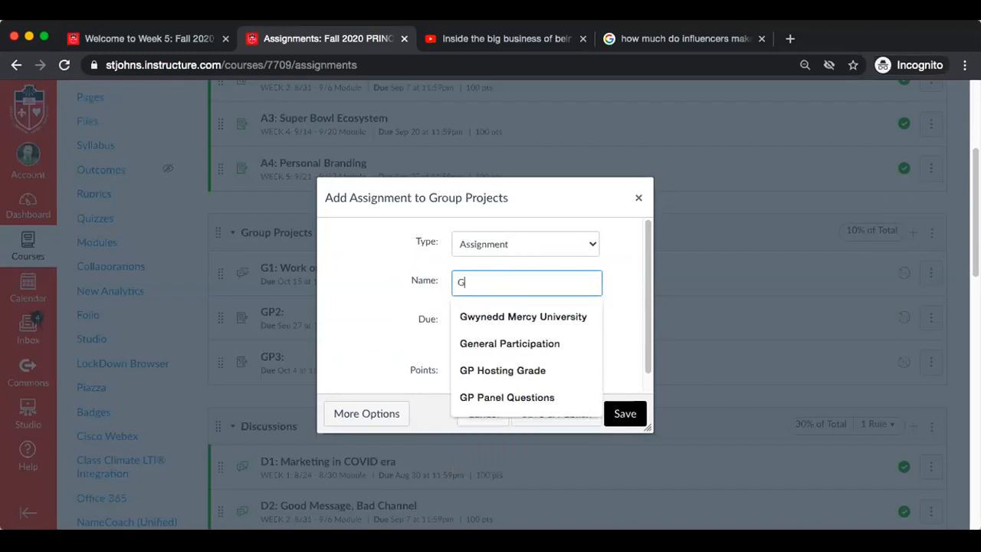
type("P4")
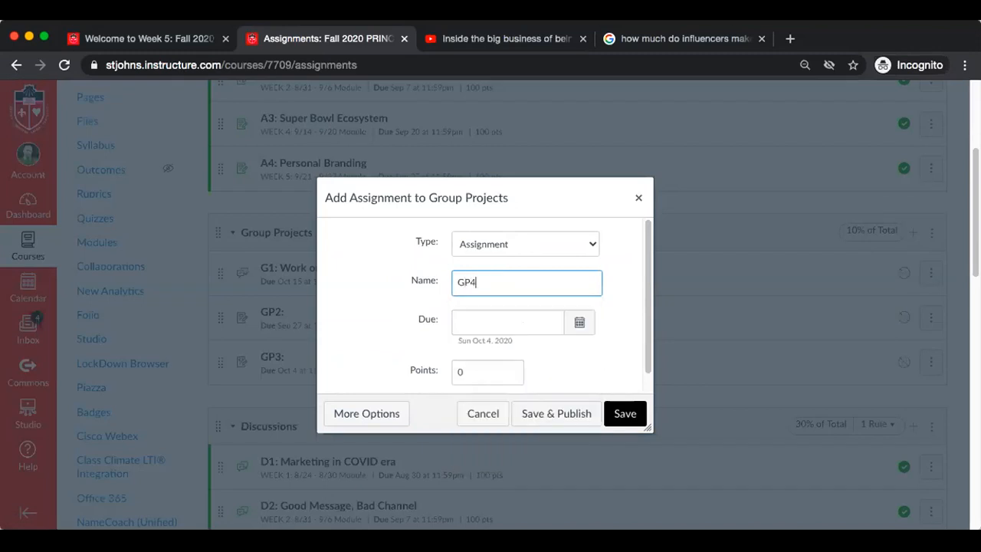
Set the due date of the new GP4 assignment to Oct 4, 2020
left_click(582, 331)
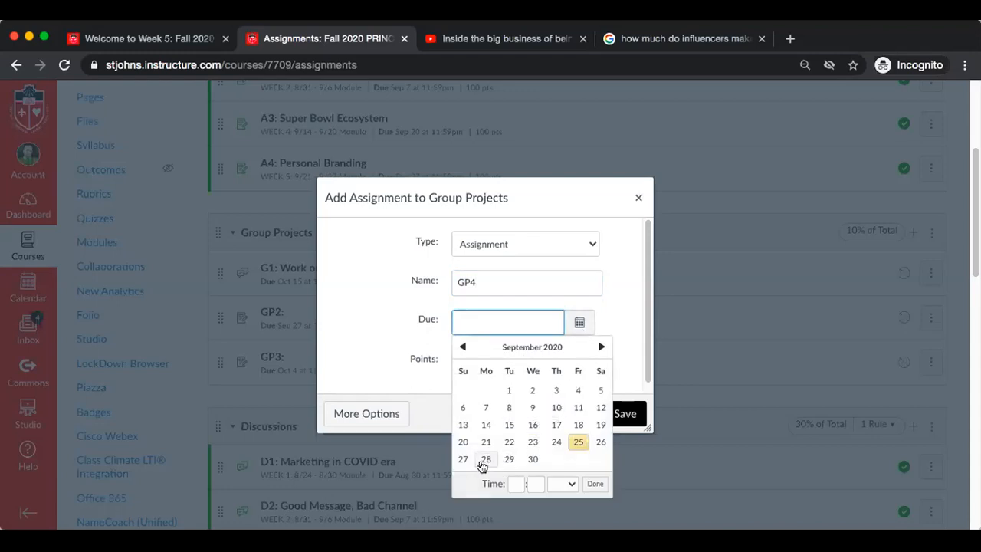
left_click(601, 346)
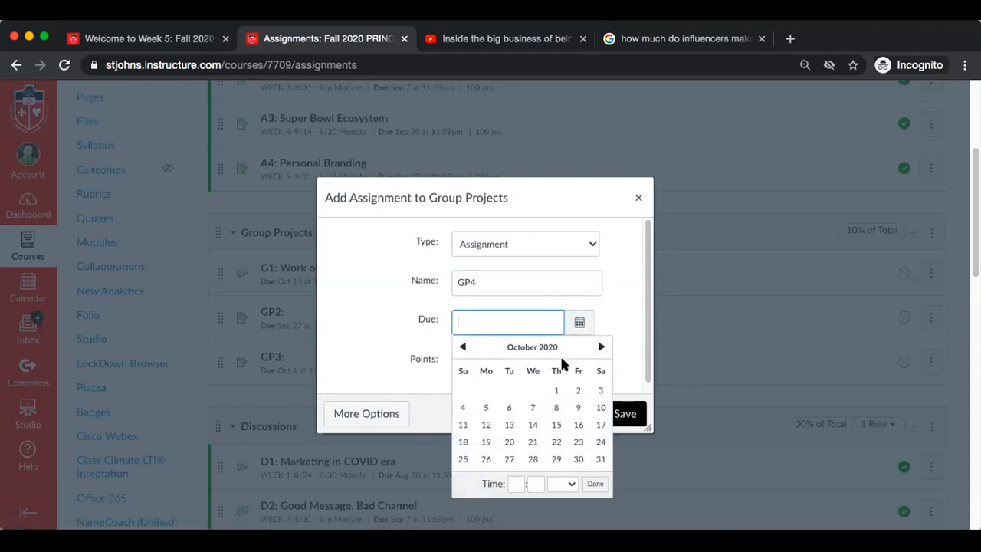
left_click(463, 407)
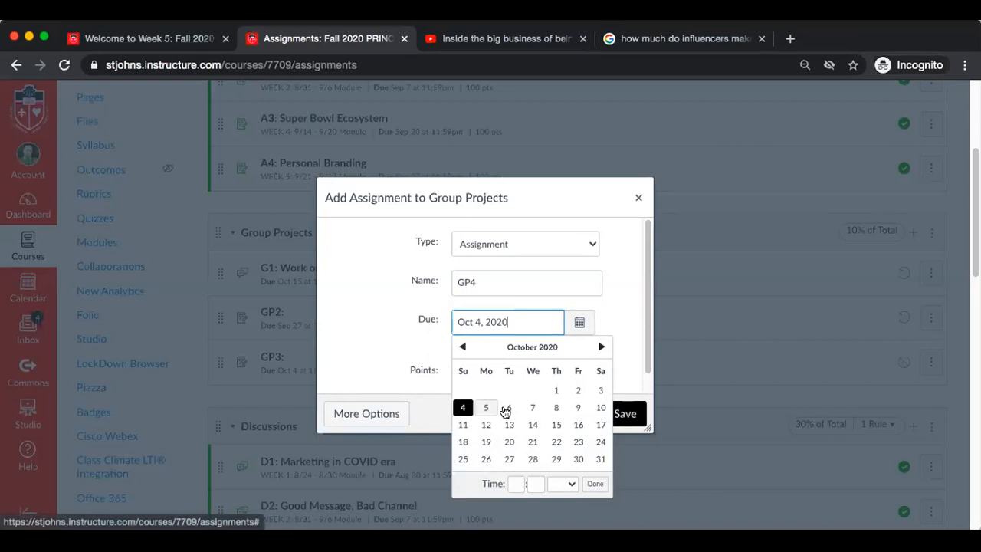
left_click(594, 484)
Extend the new assignment's name to "GP4: Presentation", make it worth 100 points, and save it without publishing
left_click(486, 279)
type(": Presentation")
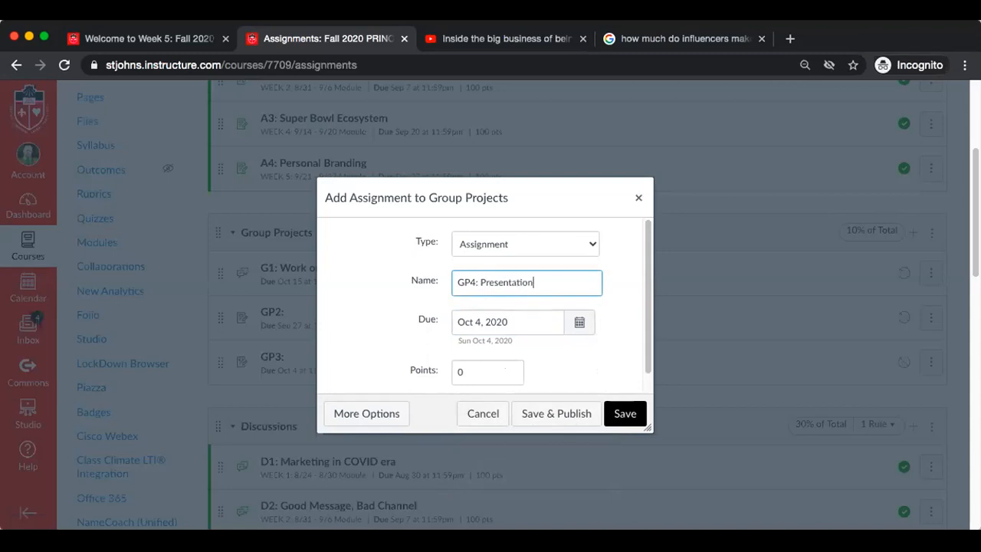
left_click(474, 364)
key("BackSpace")
type("100")
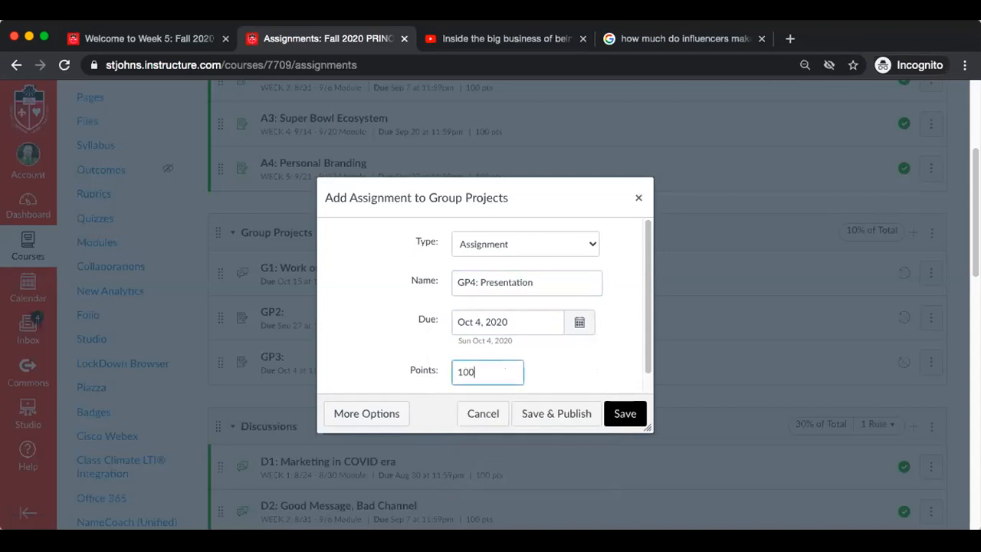
left_click(625, 414)
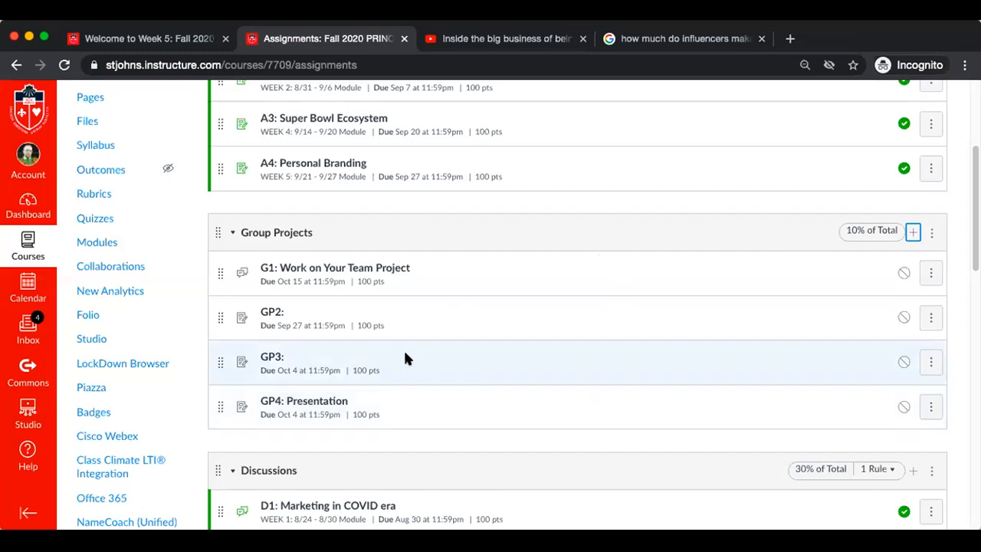
Rename the GP3 assignment "GP3: Packet" and save the change
left_click(930, 362)
left_click(900, 411)
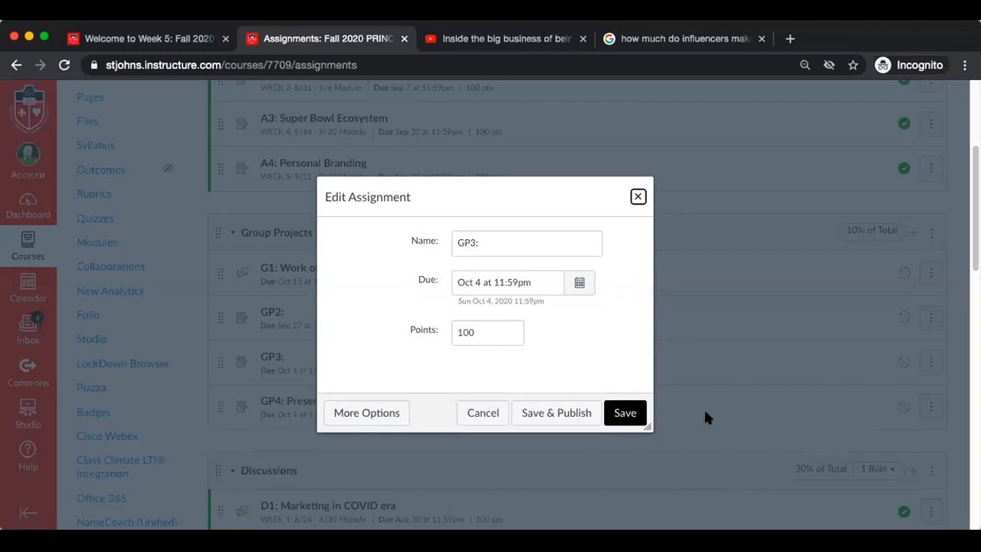
left_click(527, 235)
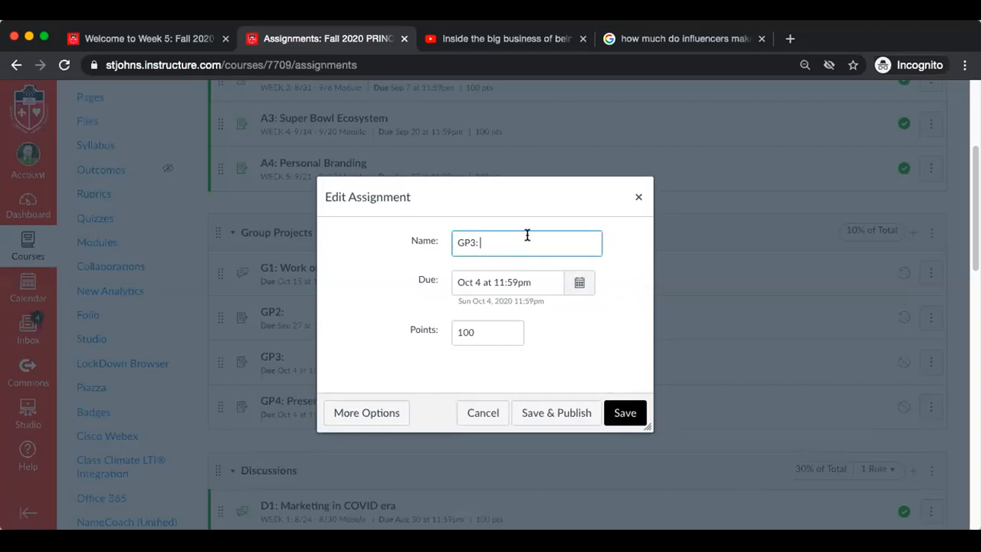
type("Packet")
left_click(627, 412)
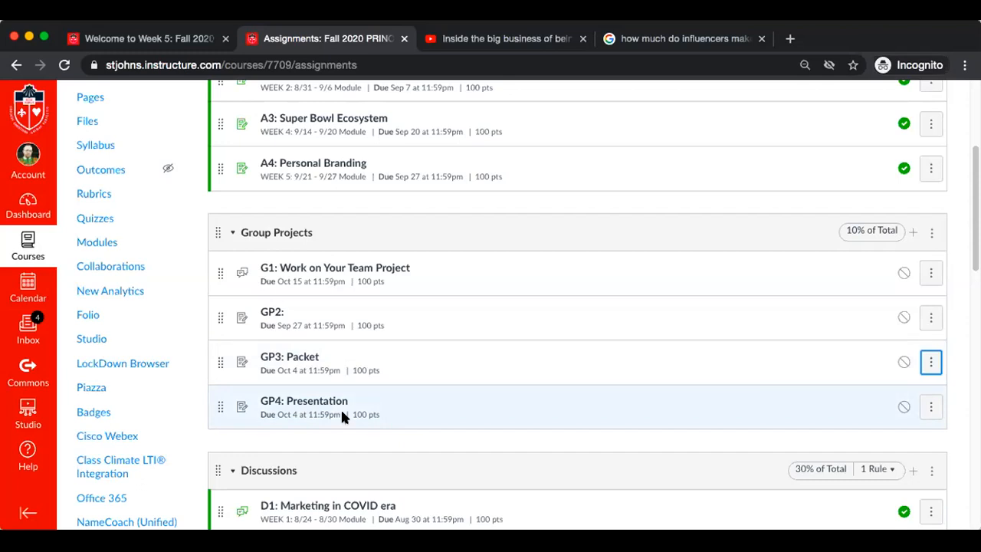
Add an assignment named "FP1" worth 100 points to the Final Project Packet group, without a due date and unpublished
scroll(342, 414, "down", 10)
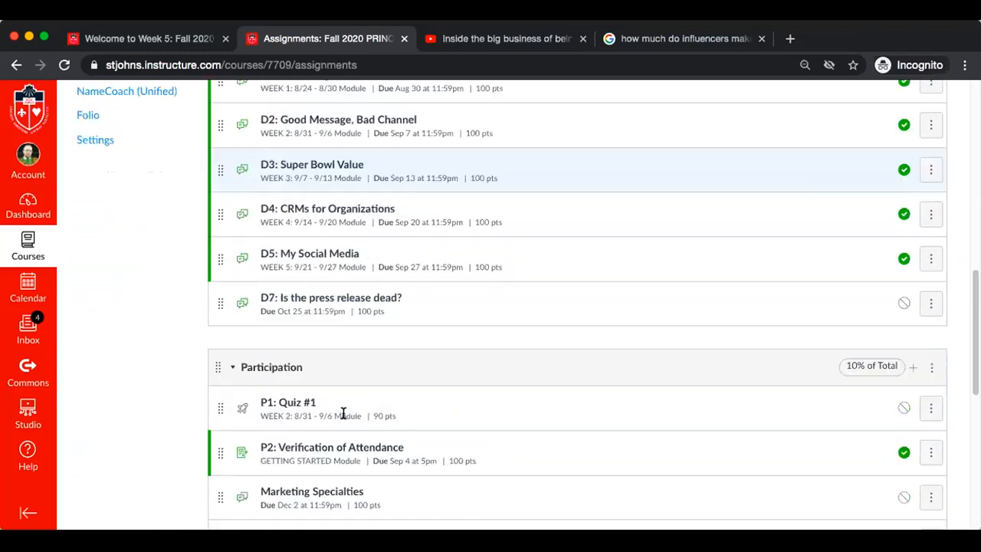
scroll(343, 413, "down", 5)
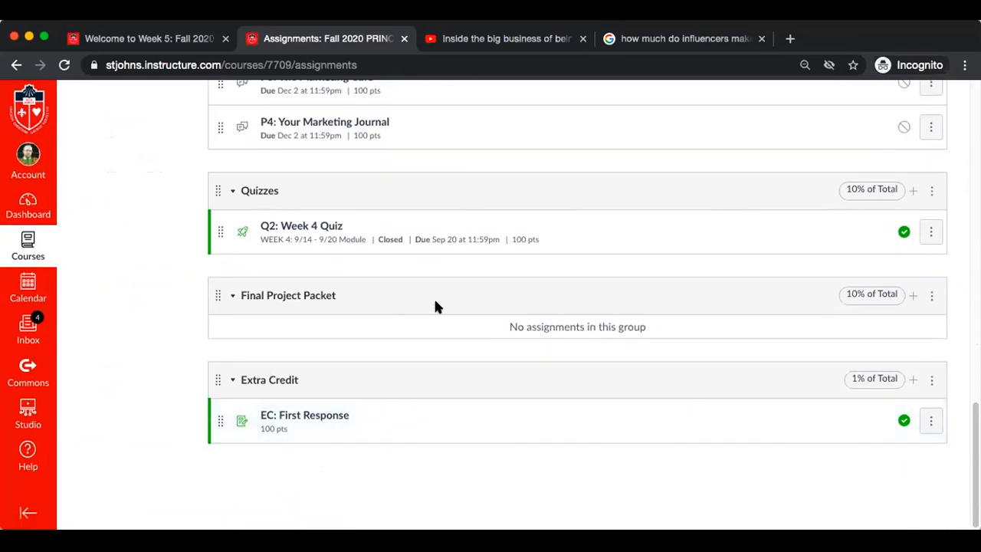
left_click(914, 295)
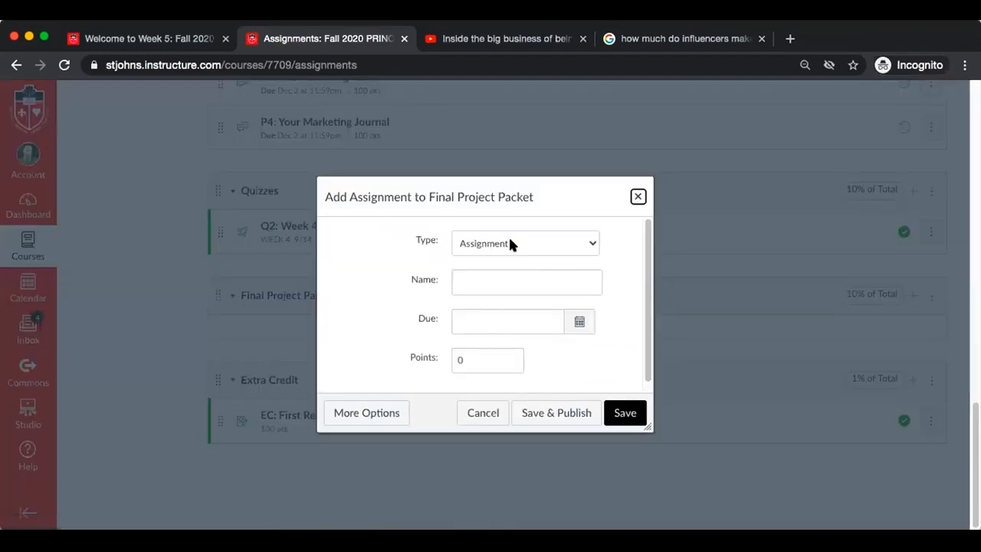
left_click(483, 282)
type("FP1")
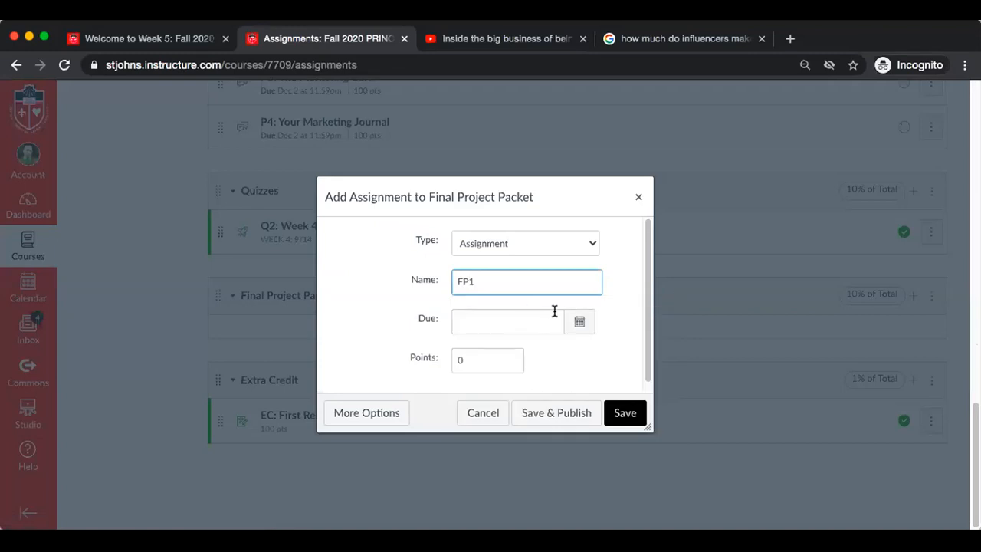
left_click(473, 362)
key("BackSpace")
type("100")
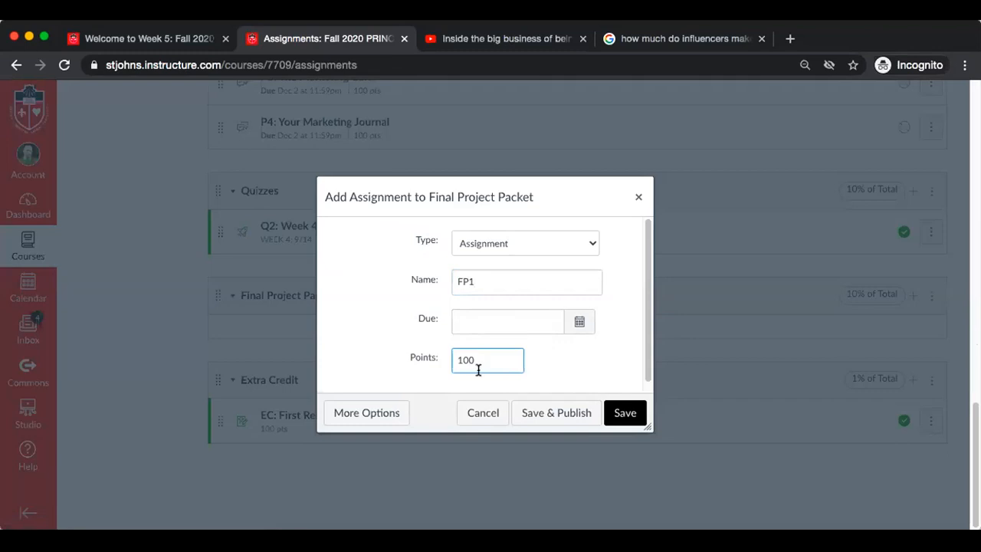
left_click(620, 419)
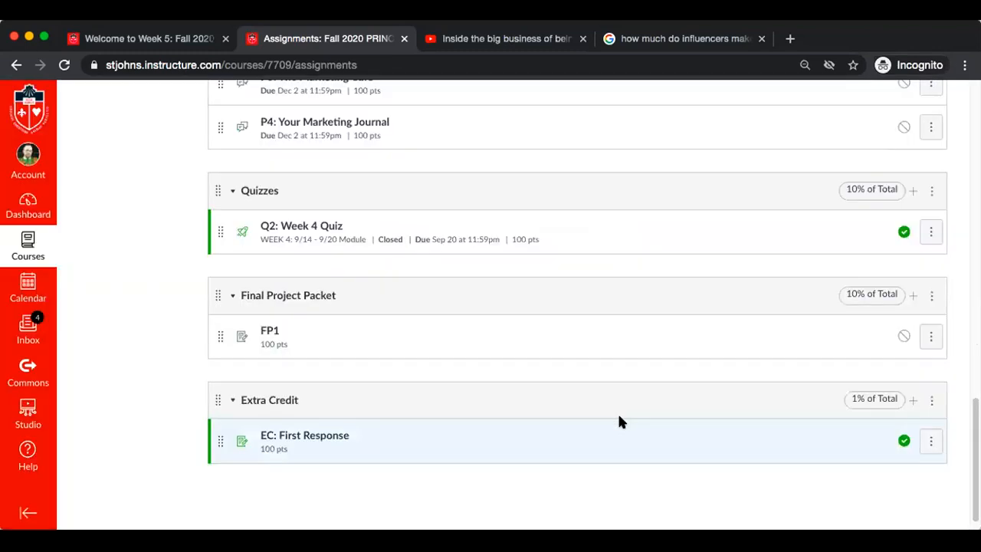
Add an assignment named "FP2" worth 100 points to the Final Project Packet group, without a due date and unpublished
left_click(913, 296)
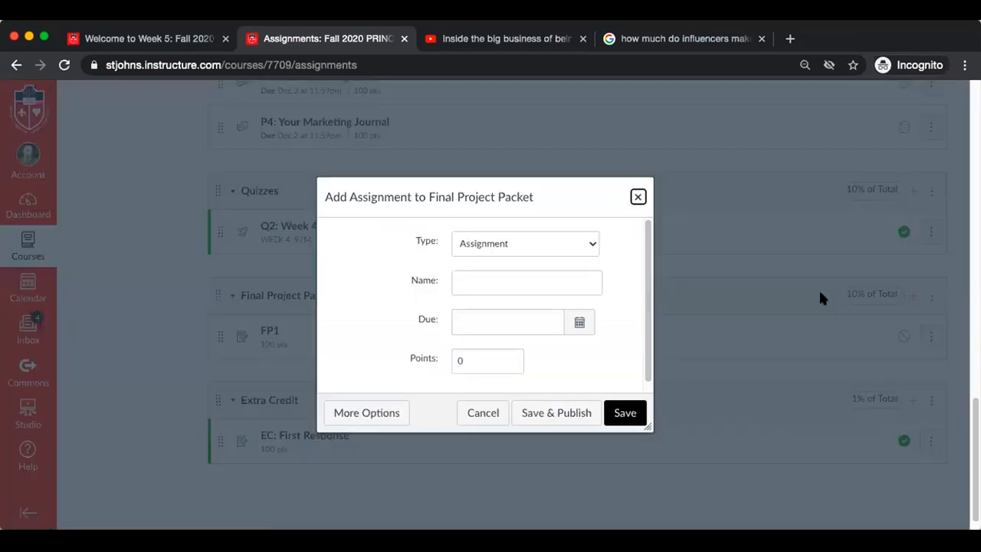
left_click(534, 281)
type("FP2")
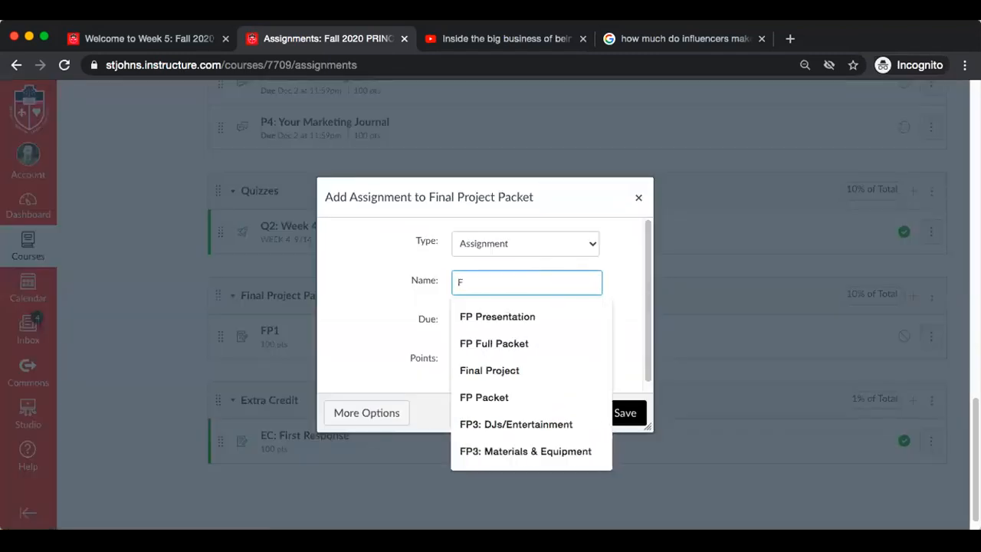
left_click(493, 363)
key("BackSpace")
type("100")
left_click(617, 414)
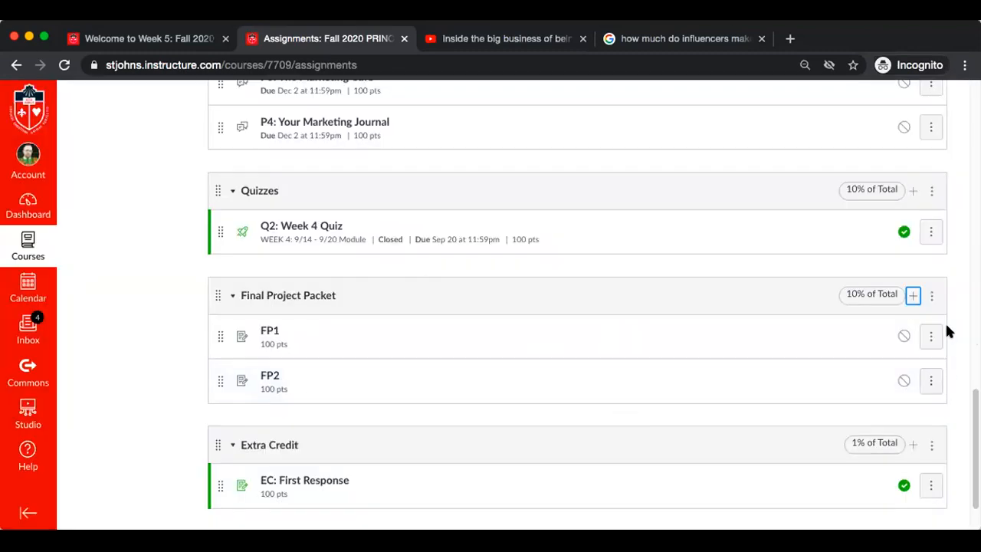
Add an assignment named "FP3" worth 100 points to the Final Project Packet group, without a due date and unpublished
left_click(912, 297)
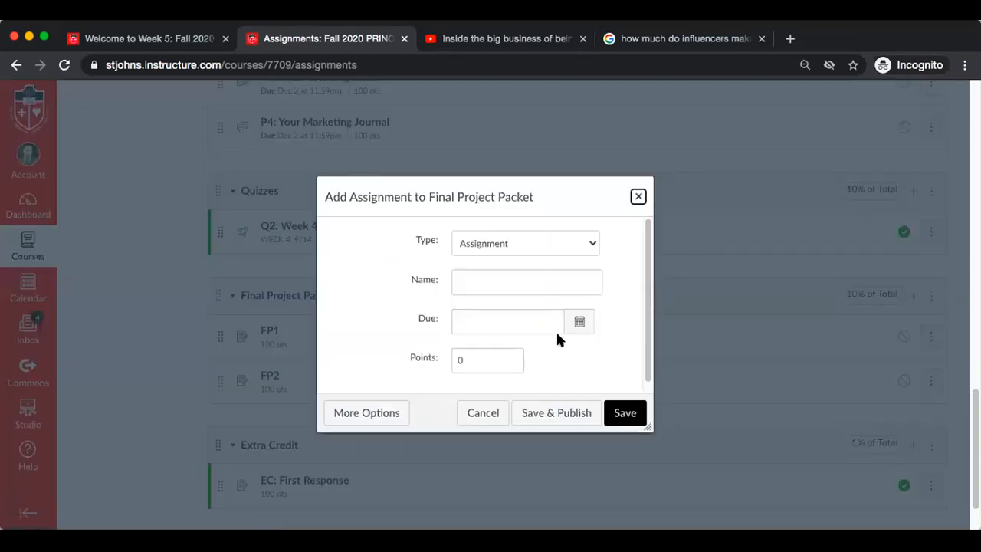
left_click(475, 287)
type("FP3")
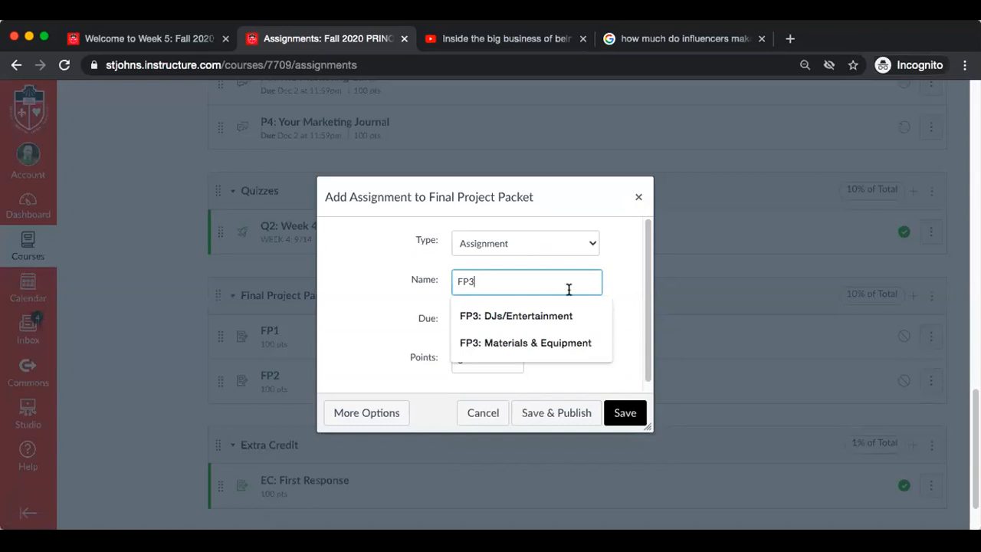
left_click(622, 300)
left_click(512, 359)
key("BackSpace")
type("100")
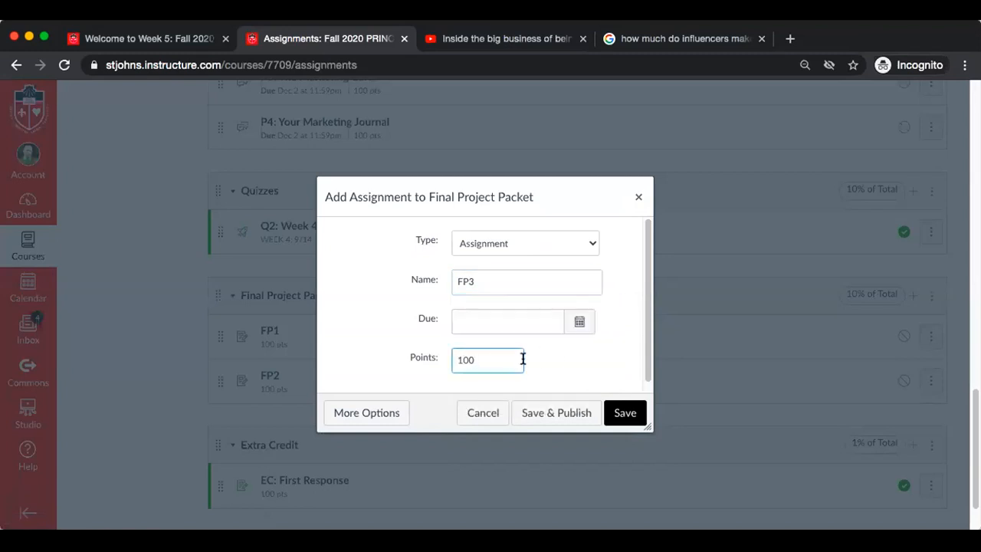
left_click(606, 408)
Rename the Final Project Packet assignment group "Final Project" and save it
scroll(605, 409, "down", 3)
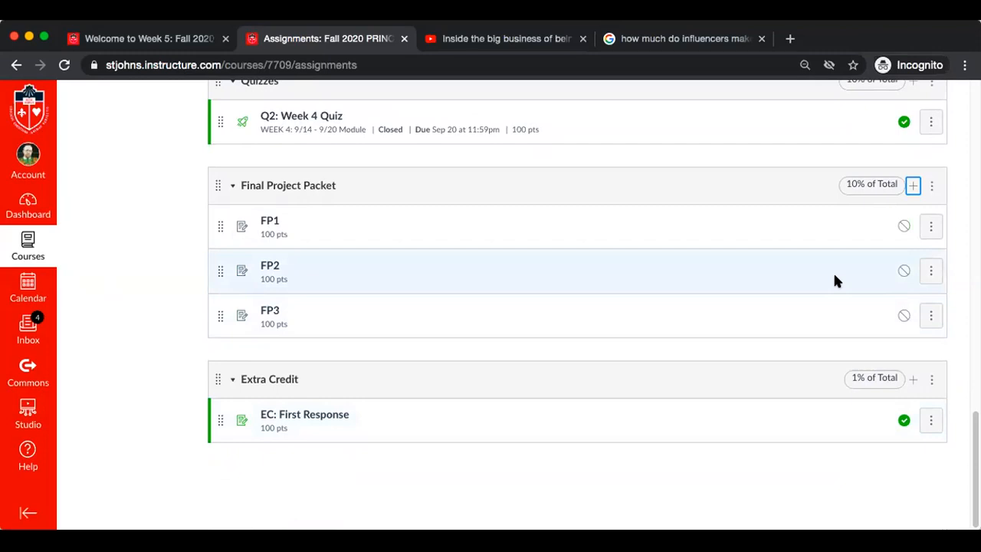
left_click(930, 187)
left_click(885, 221)
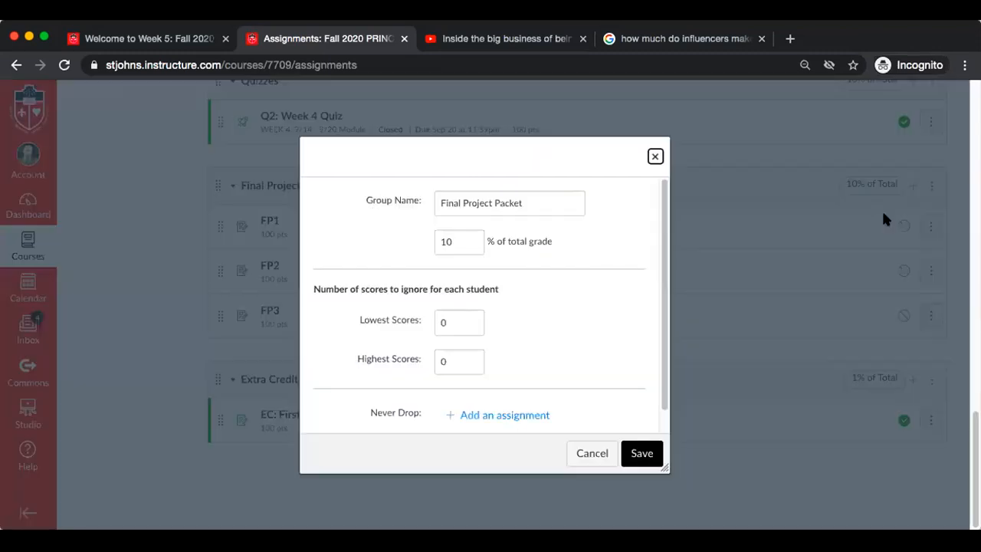
left_click(527, 197)
key("BackSpace")
key("BackSpace")
key("BackSpace")
key("BackSpace")
key("BackSpace")
key("BackSpace")
key("BackSpace")
key("BackSpace")
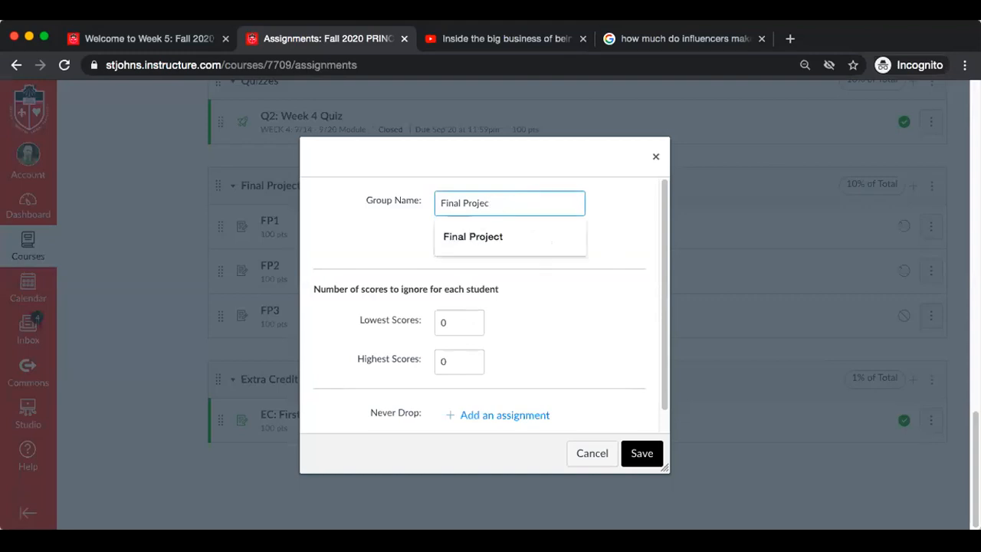
type("t")
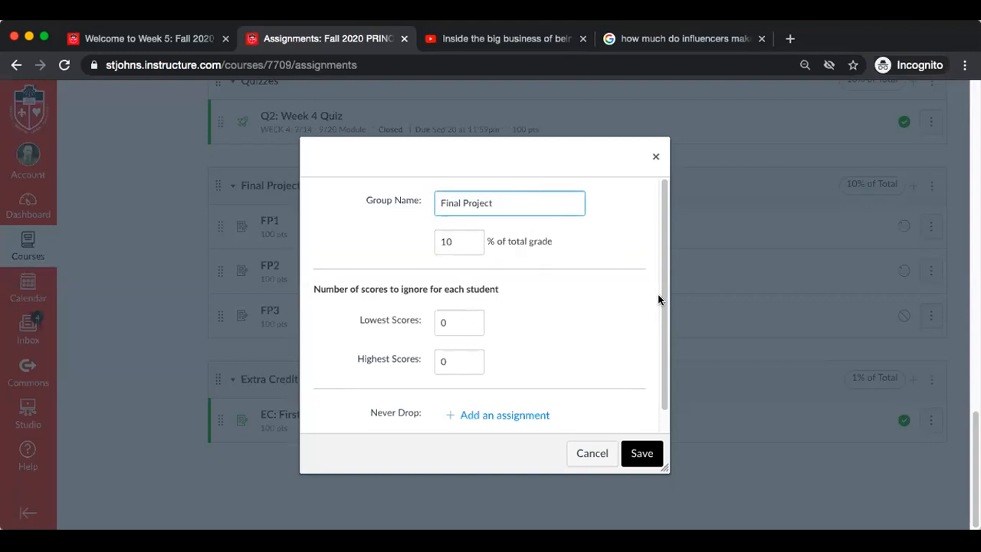
left_click(642, 453)
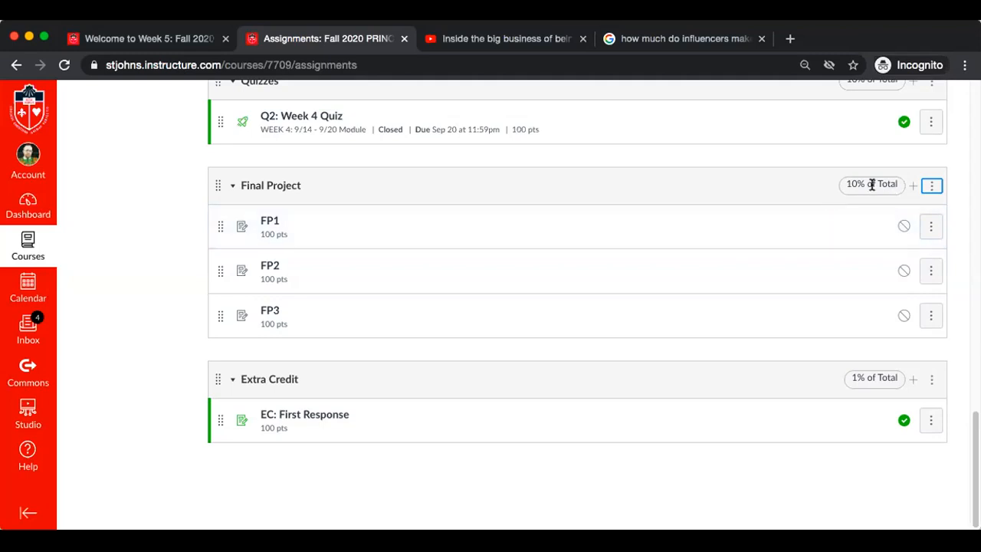
Set the Final Project assignment group's weight to 3% of the total grade and save it
left_click(931, 187)
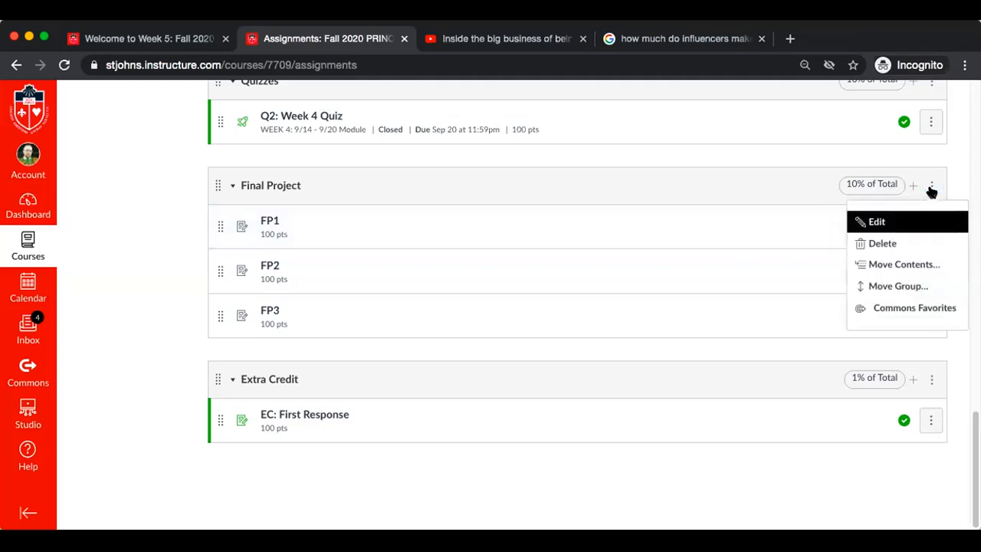
left_click(904, 221)
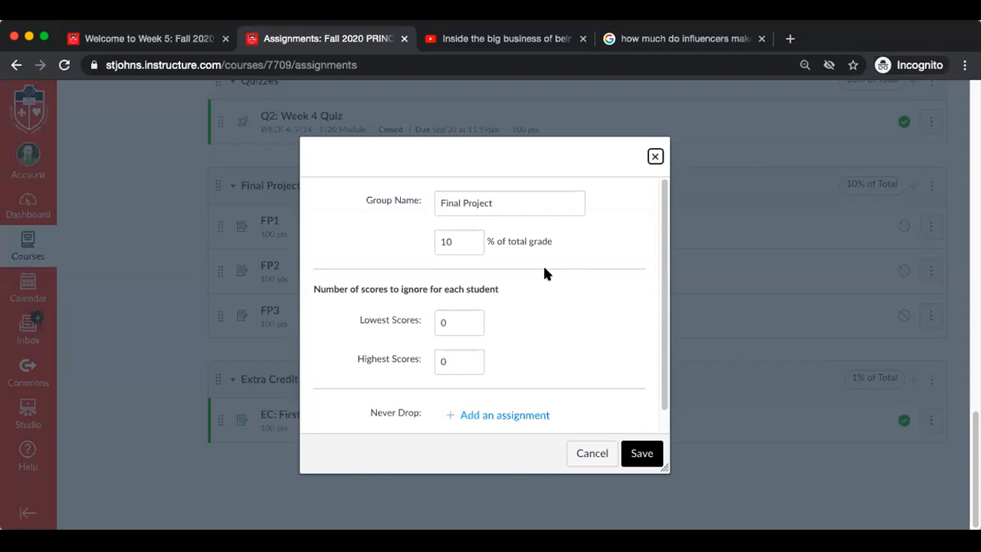
left_click(462, 239)
key("BackSpace")
key("BackSpace")
type("3")
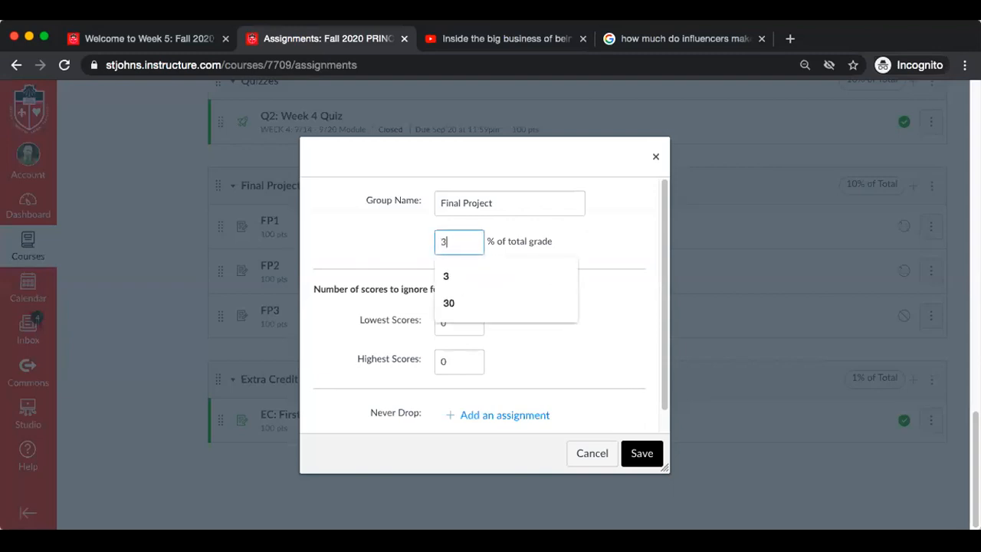
left_click(609, 239)
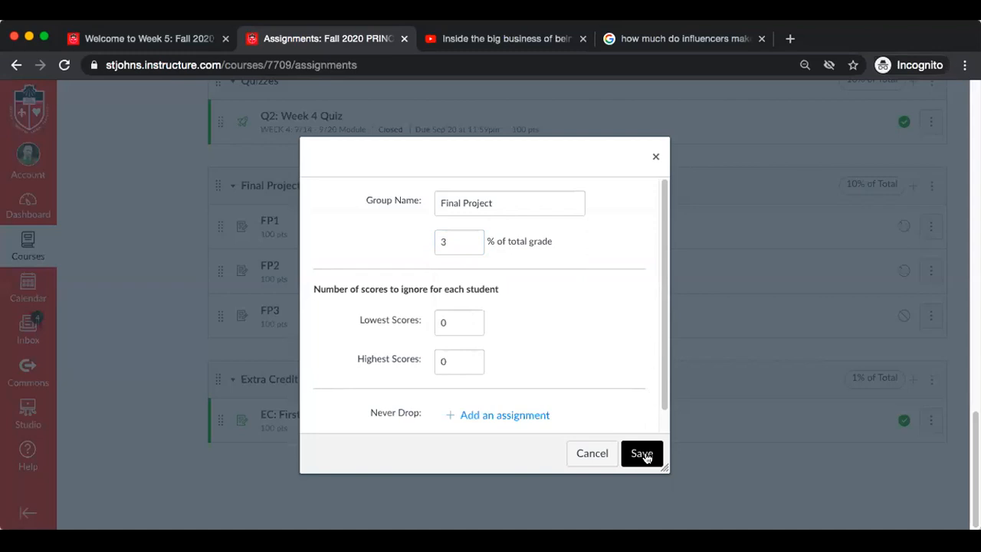
left_click(644, 454)
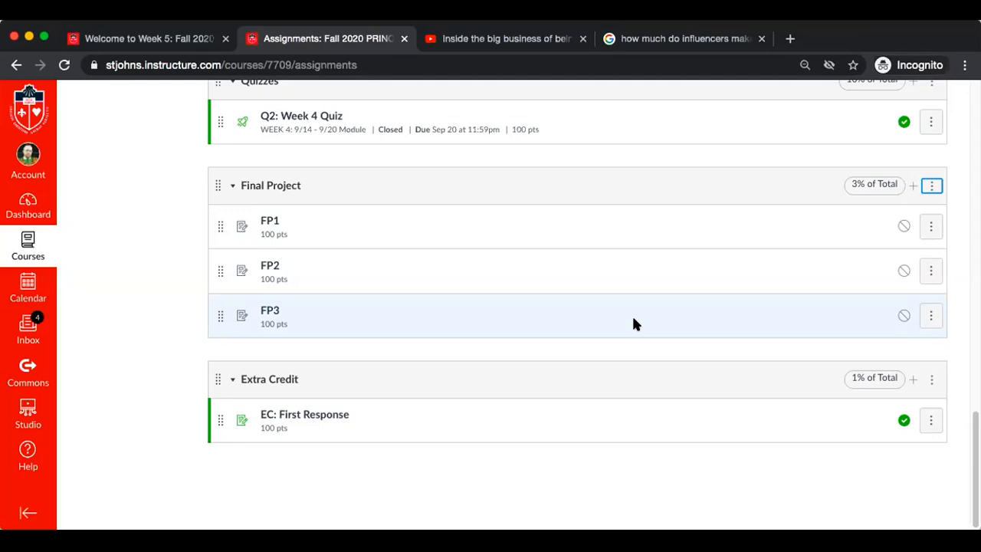
Add an assignment group named "Final Project Packet" worth 4% of the total grade
scroll(633, 323, "up", 8)
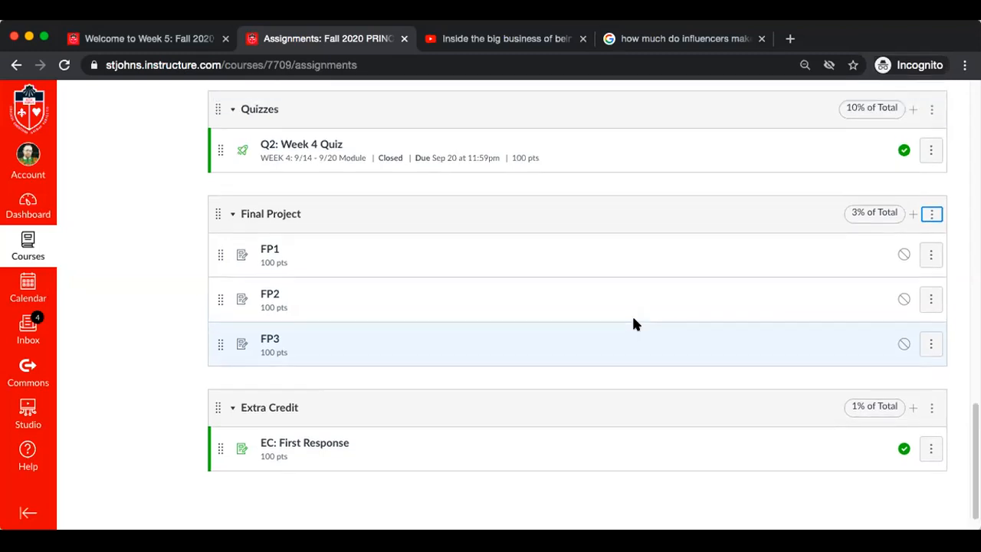
scroll(633, 323, "up", 4)
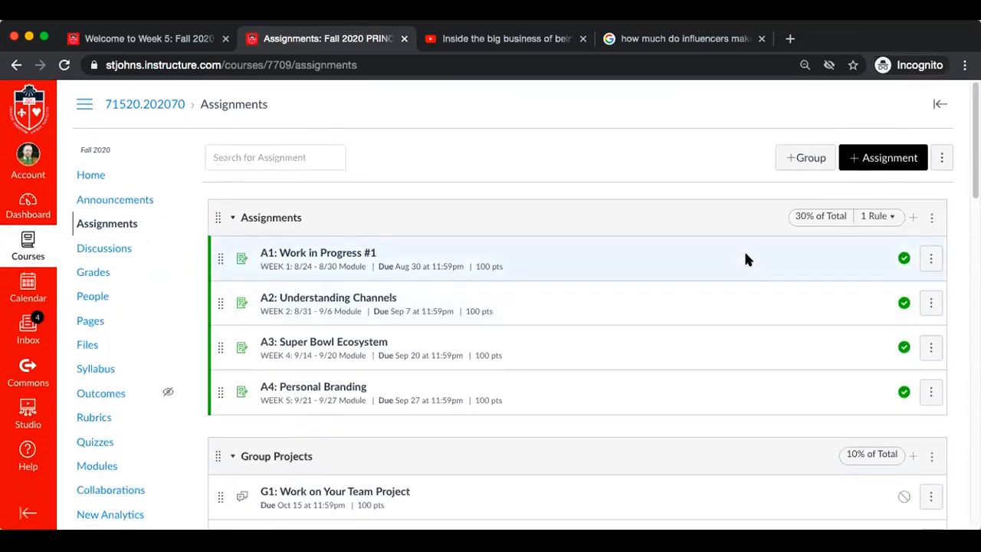
left_click(802, 158)
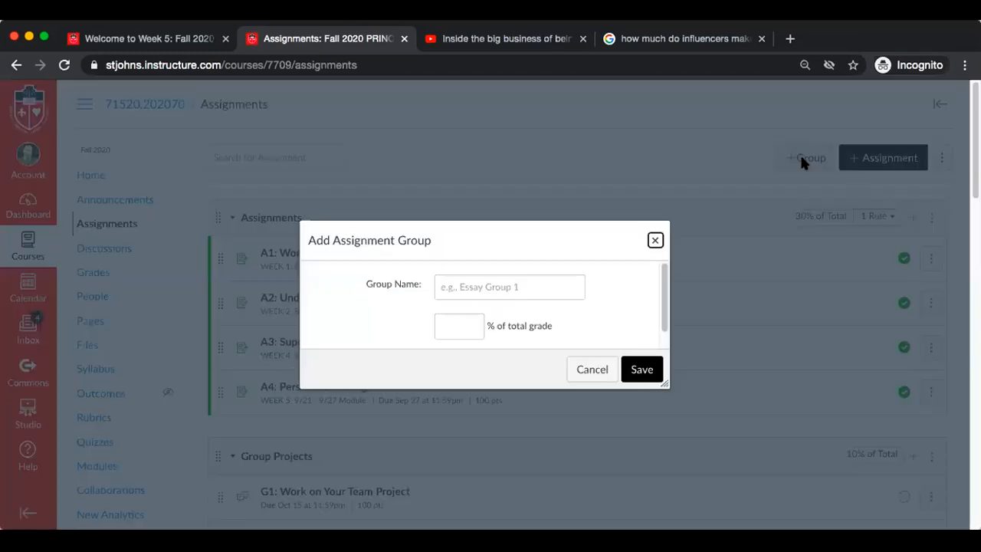
left_click(492, 284)
type("FP")
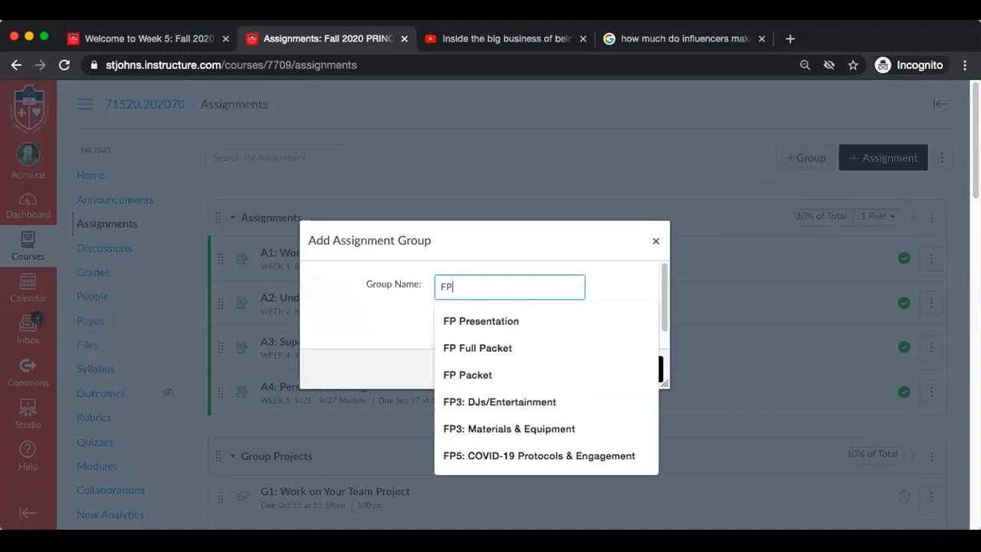
type(":")
key("BackSpace")
key("BackSpace")
key("BackSpace")
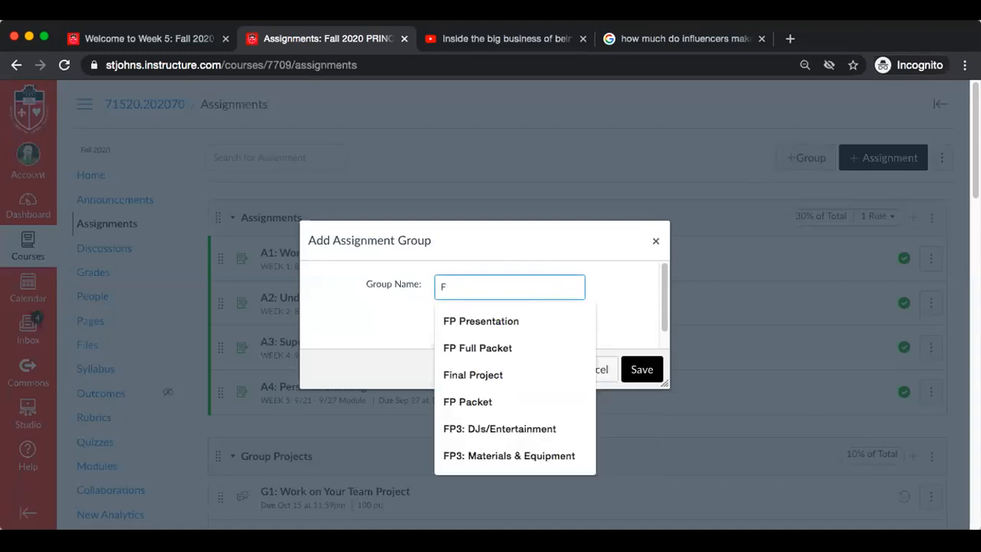
type("inal P")
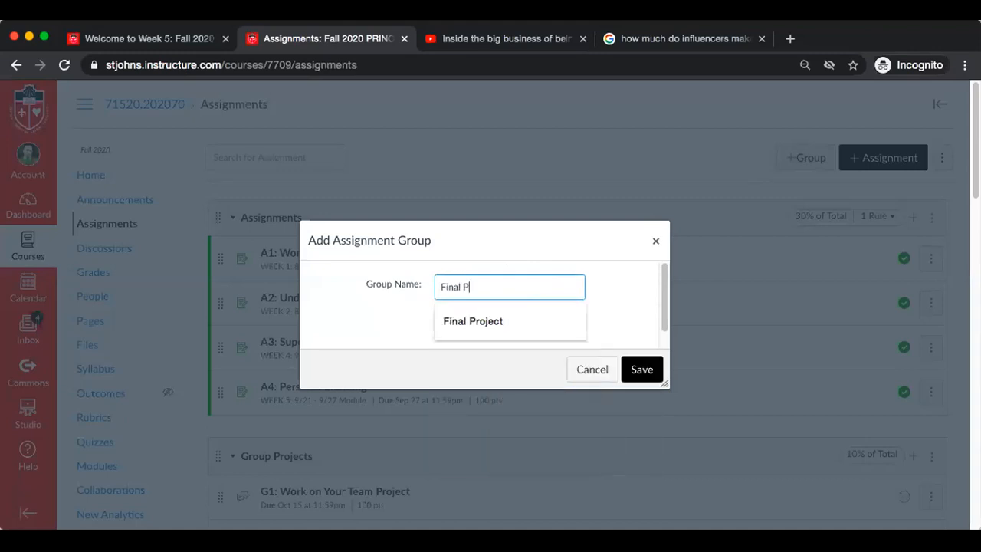
type("roject Packet")
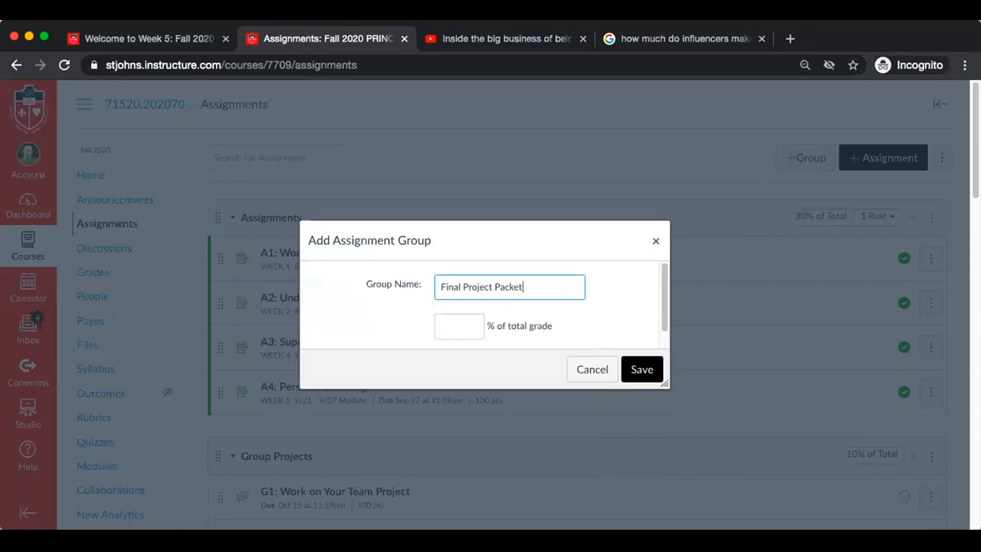
left_click(462, 328)
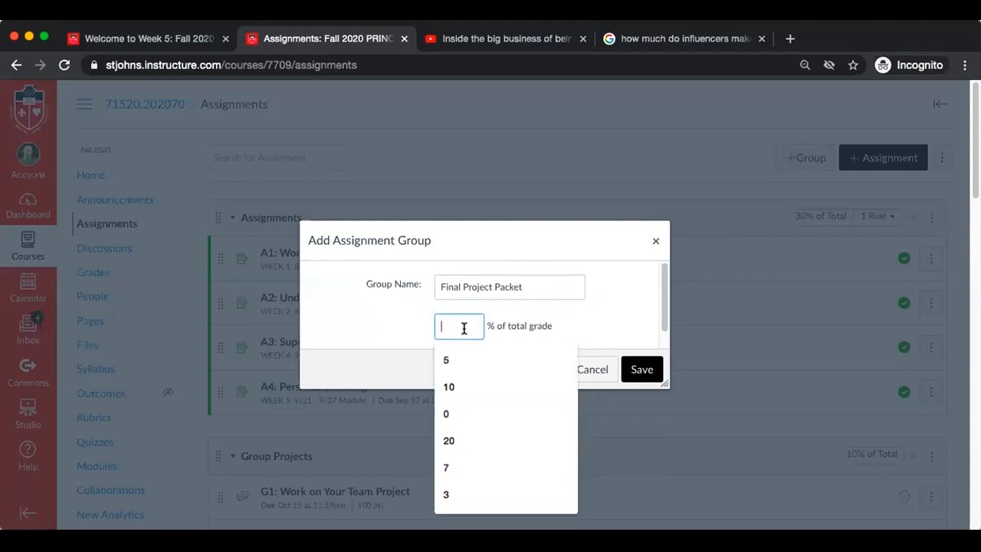
type("4")
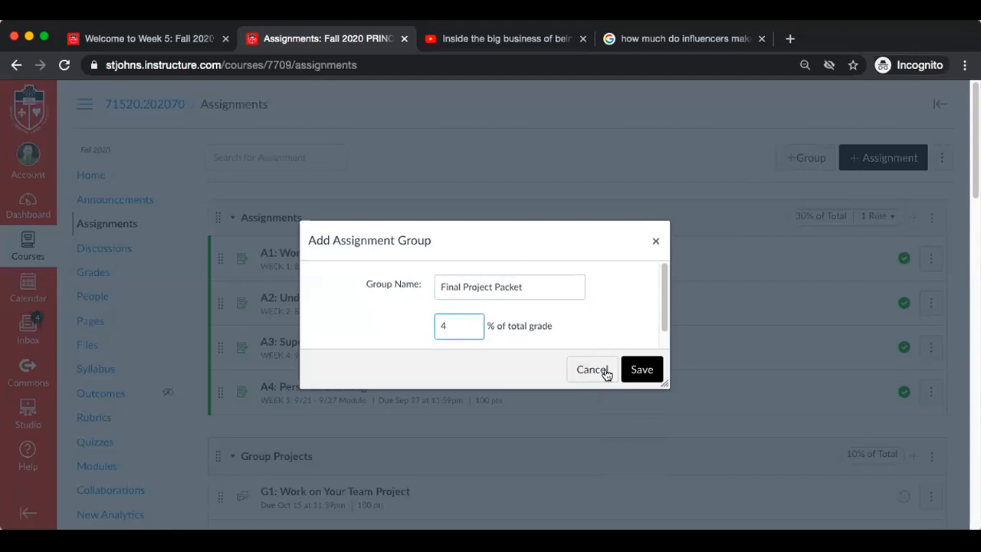
left_click(640, 369)
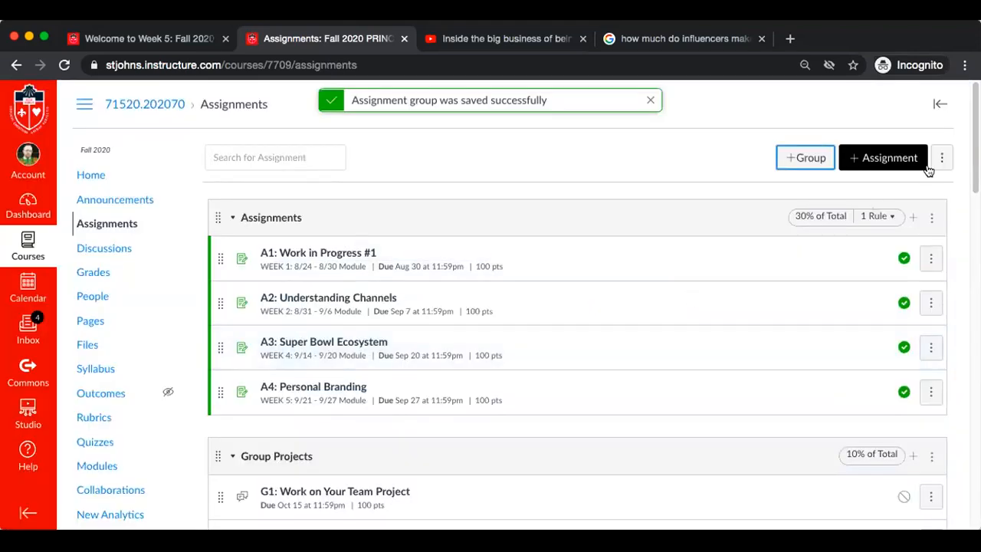
Add an assignment group named "Final Project Presentation" worth 3% of the total grade
left_click(801, 157)
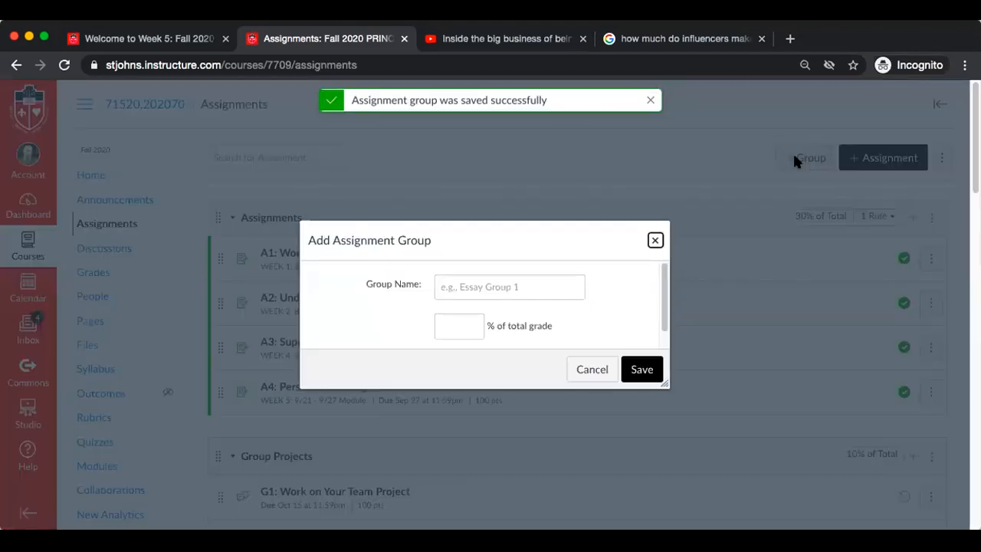
left_click(473, 285)
type("Fi")
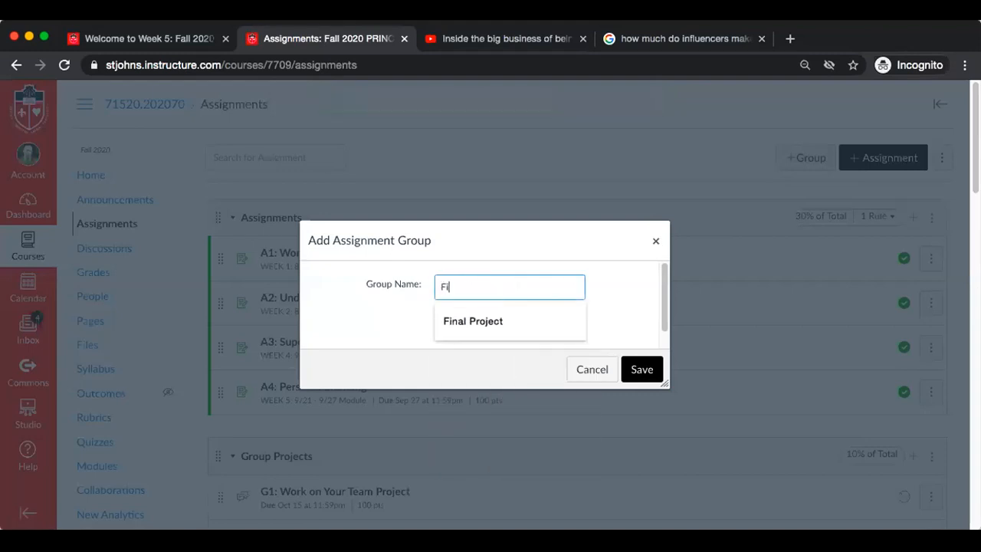
type("nal Project Presentation")
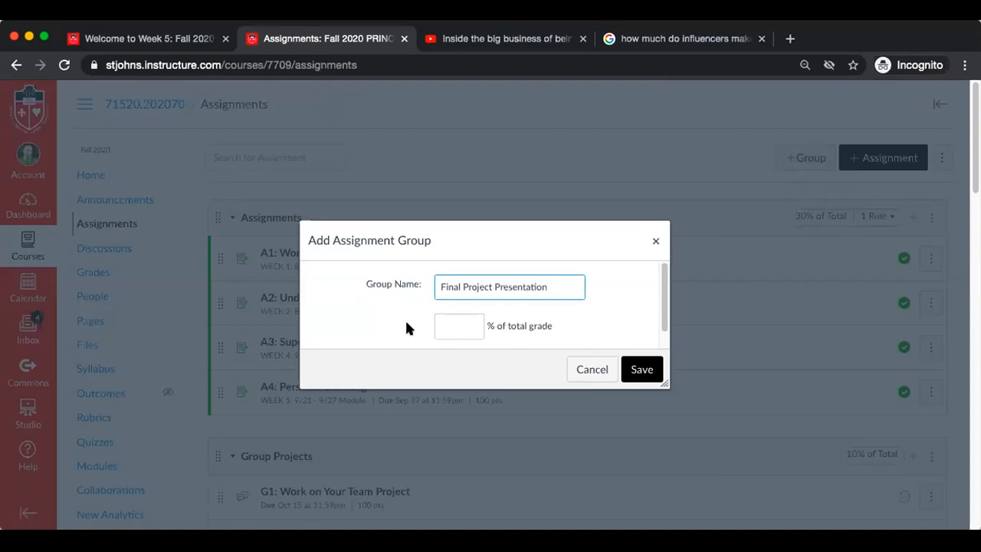
left_click(451, 323)
type("3")
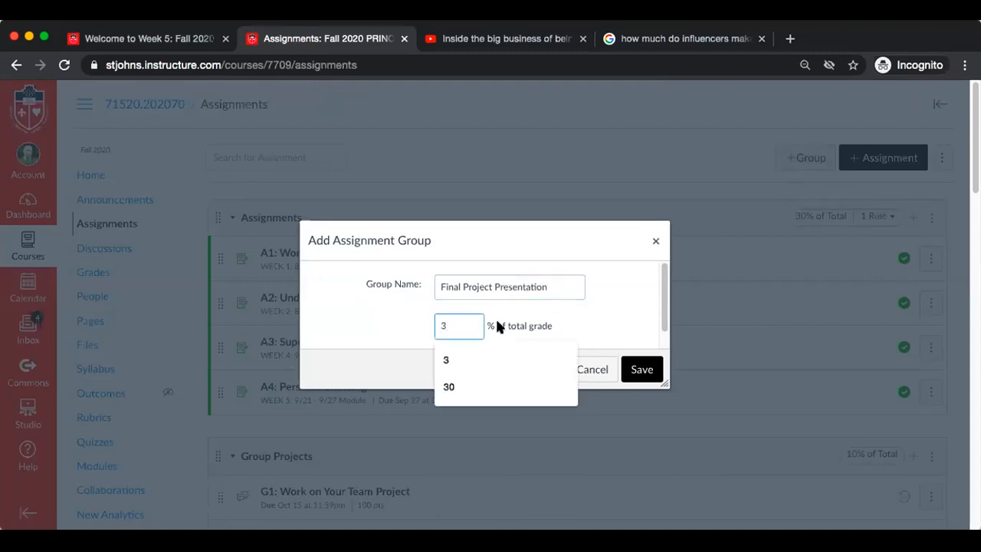
left_click(647, 377)
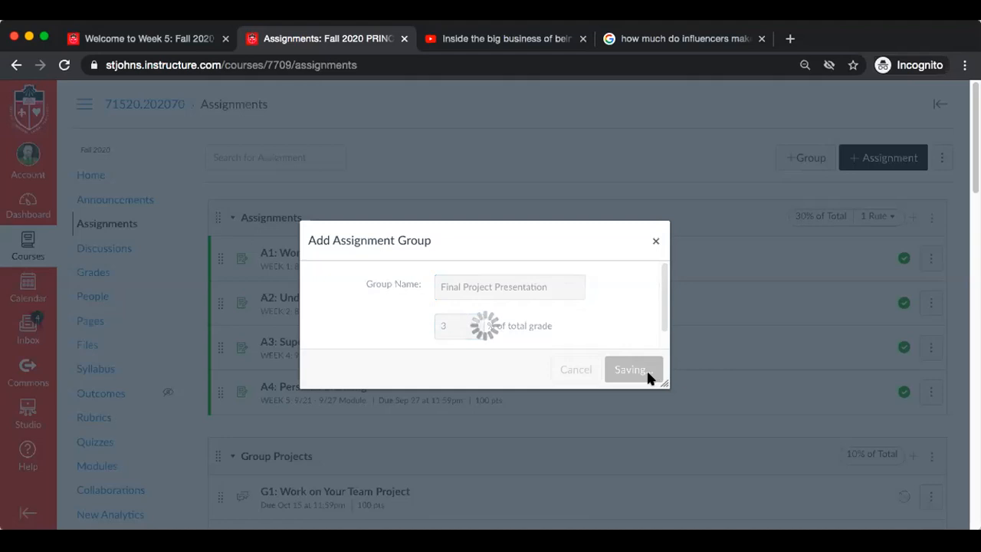
Move the Final Project Packet and Final Project Presentation groups between the Final Project and Extra Credit groups, in that order
scroll(648, 376, "down", 5)
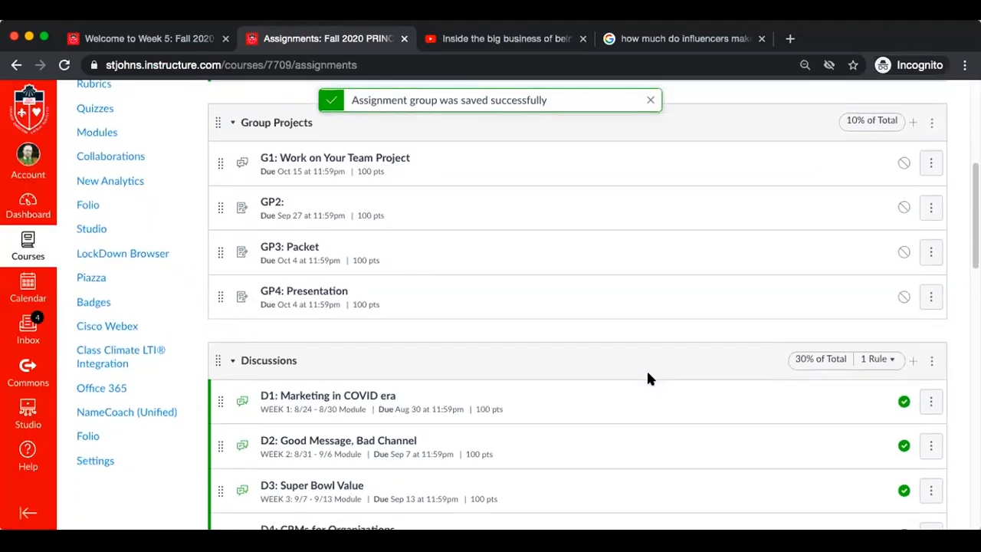
scroll(648, 378, "down", 6)
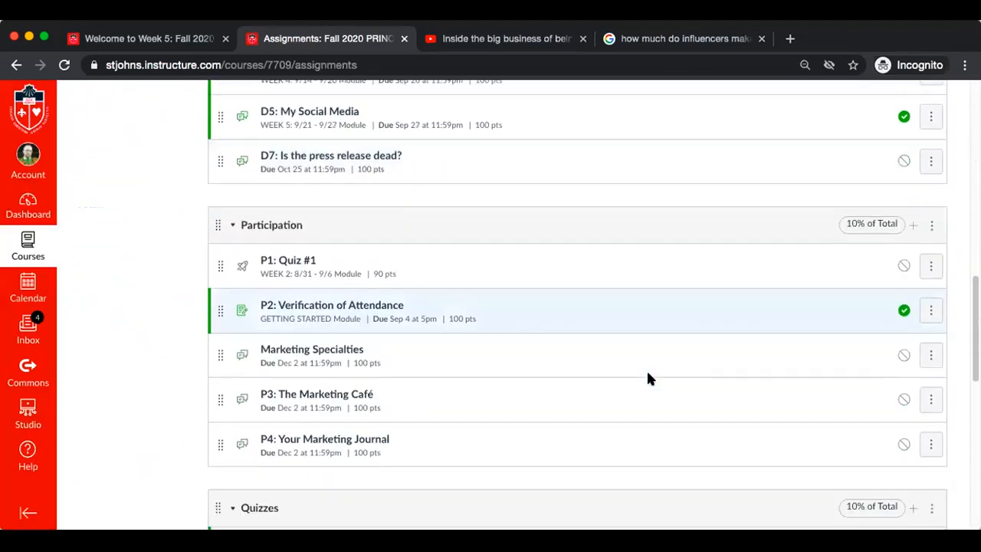
scroll(647, 377, "down", 7)
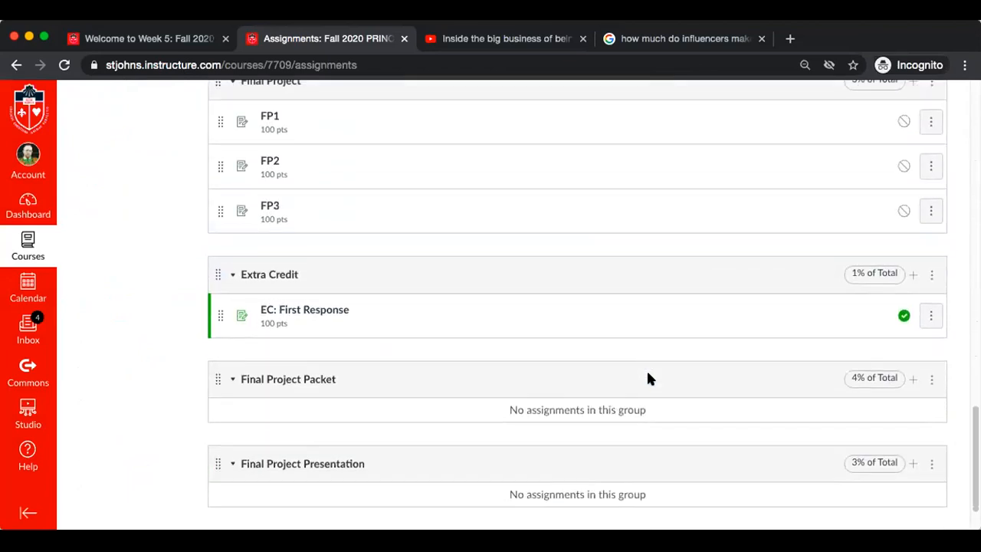
left_click_drag(218, 378, 217, 260)
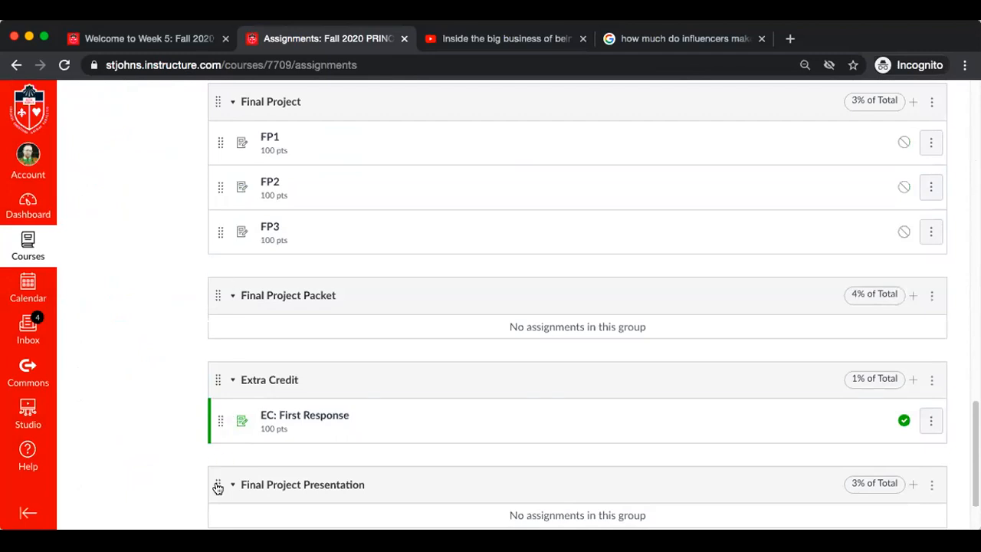
left_click_drag(217, 486, 220, 353)
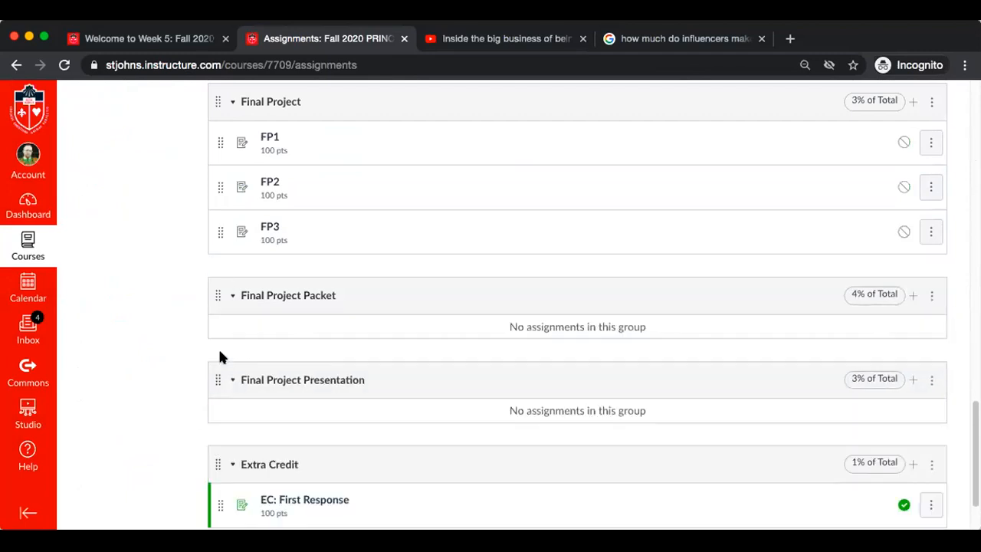
Add an assignment named "FP4: Packet" worth 100 points to the Final Project Packet group, without a due date and unpublished
scroll(745, 313, "up", 1)
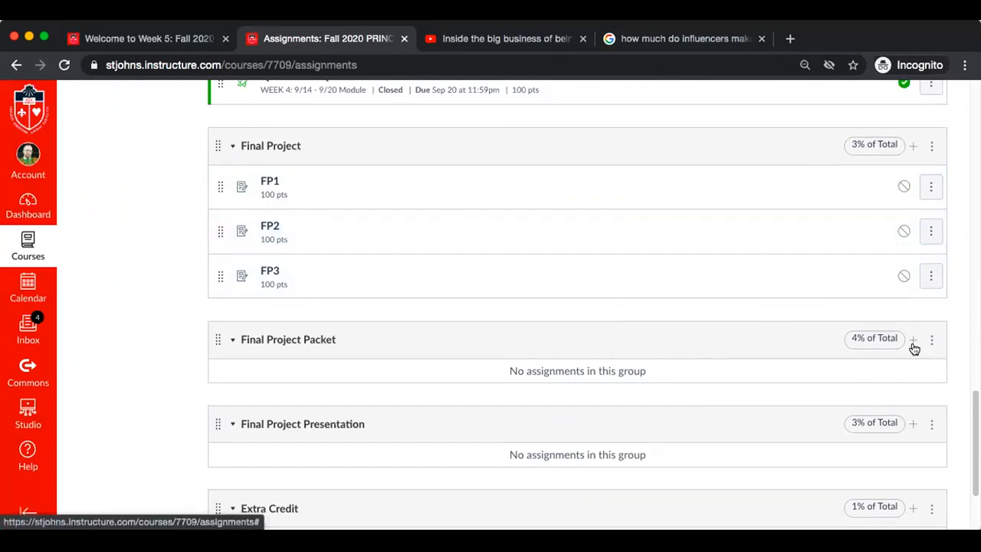
left_click(913, 339)
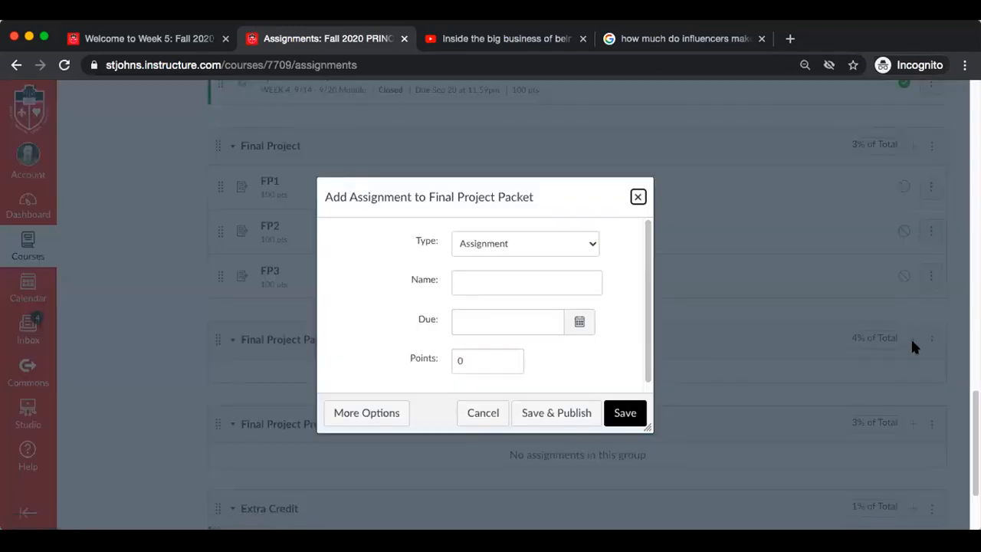
left_click(471, 282)
type("FP4")
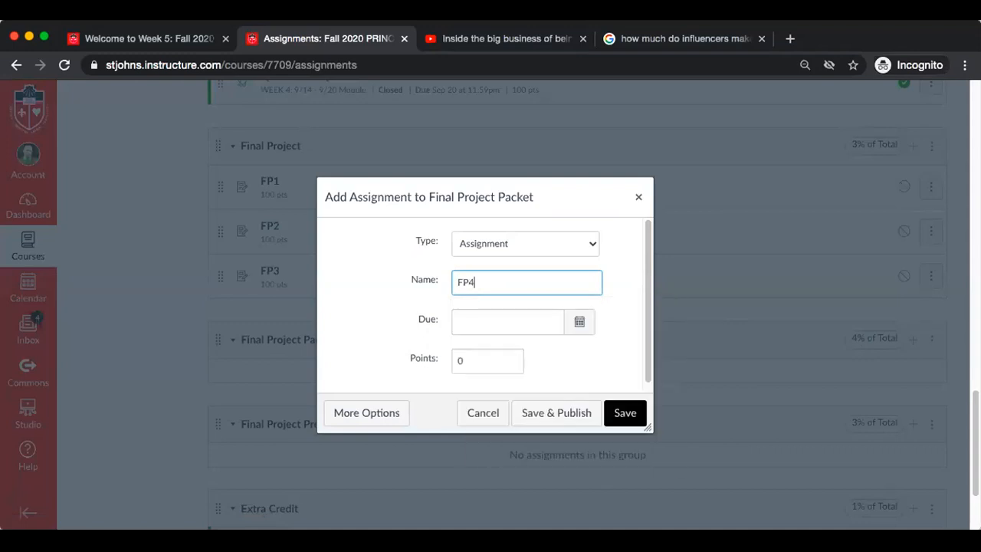
type(": Packet")
left_click(471, 361)
key("BackSpace")
type("100")
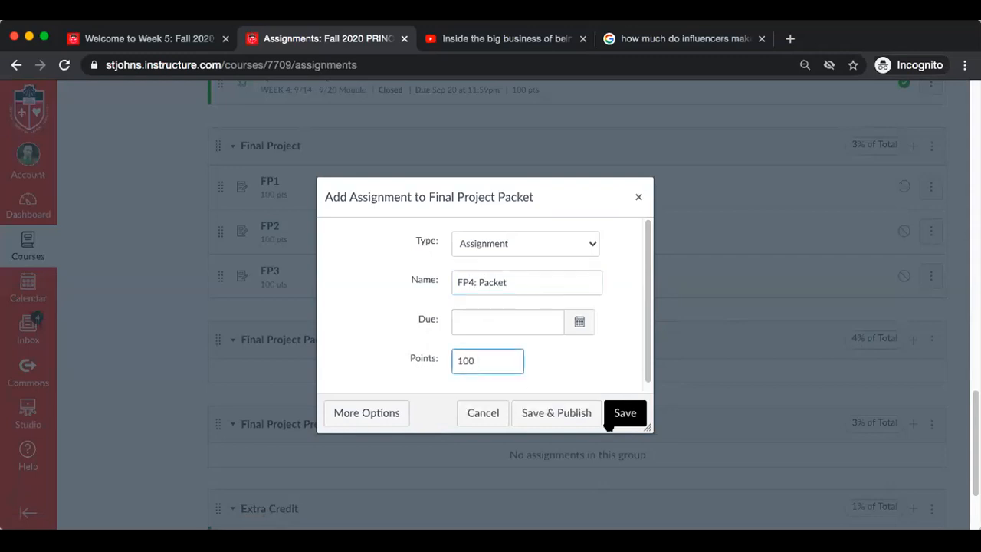
left_click(629, 414)
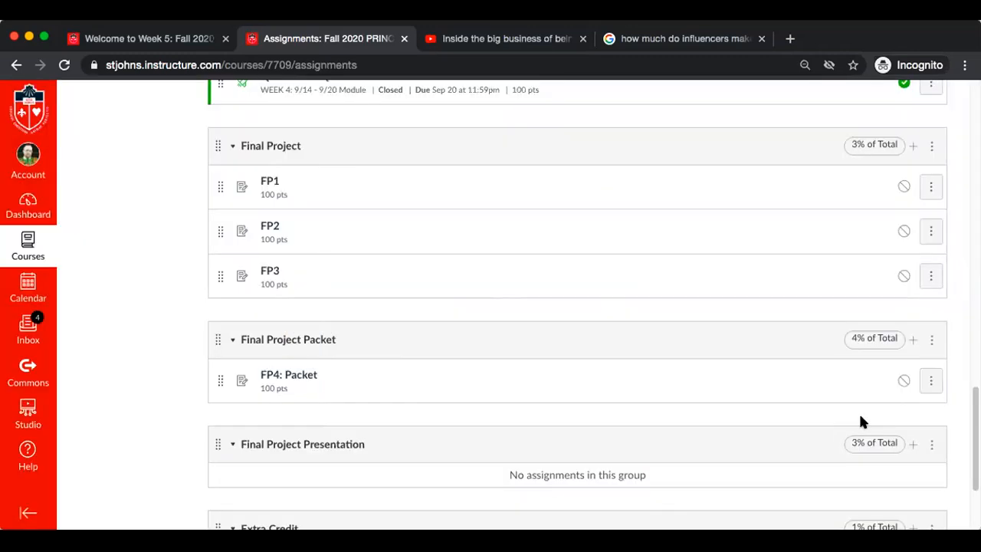
Add an assignment named "FP5: Presentation" worth 100 points to the Final Project Presentation group, without a due date and unpublished
scroll(860, 421, "down", 1)
left_click(912, 400)
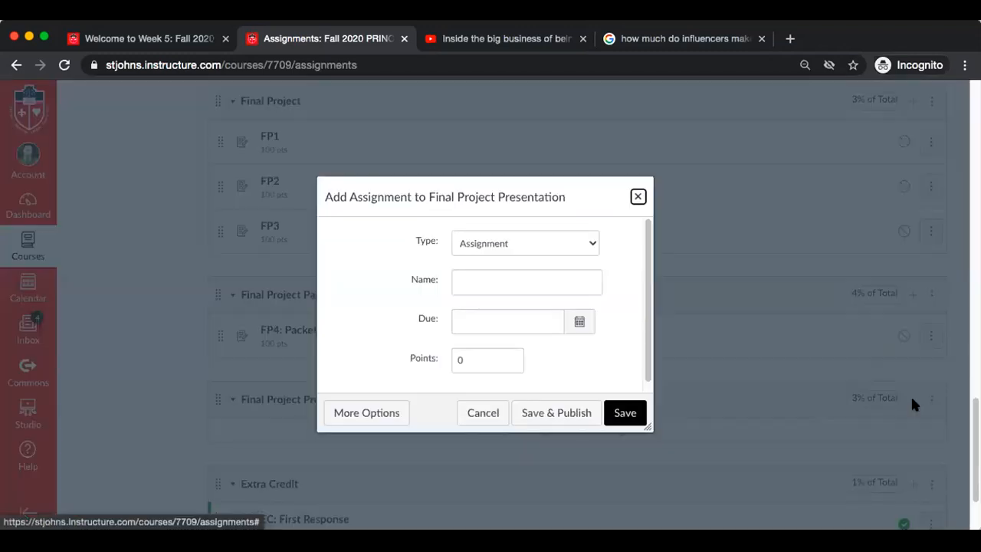
left_click(509, 273)
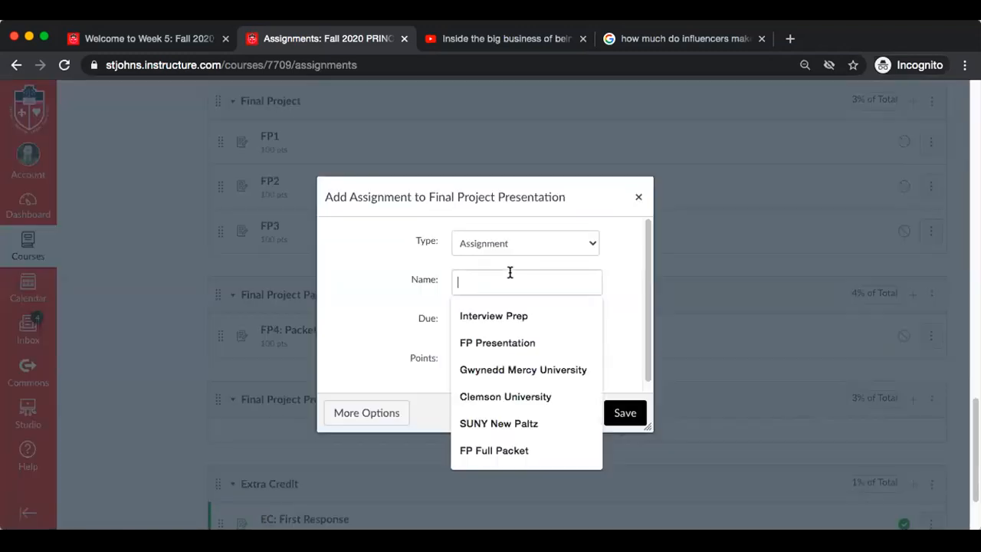
type("FP5:")
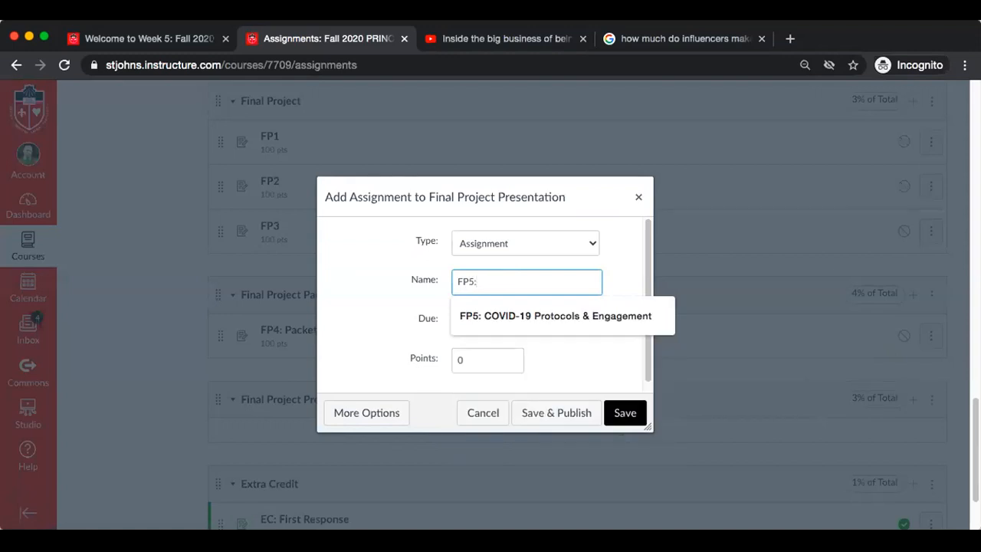
type(" Presen")
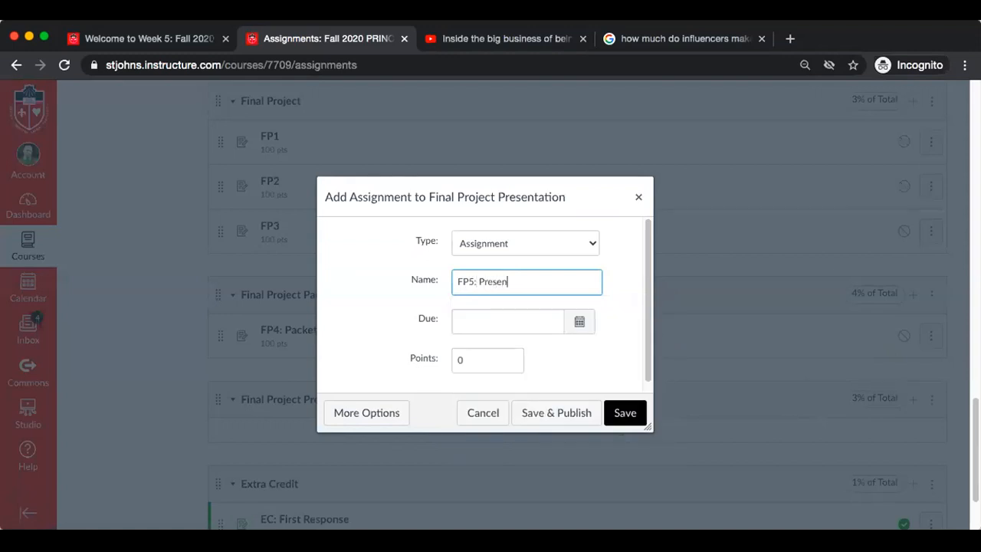
type("tation")
left_click(503, 355)
key("BackSpace")
type("100")
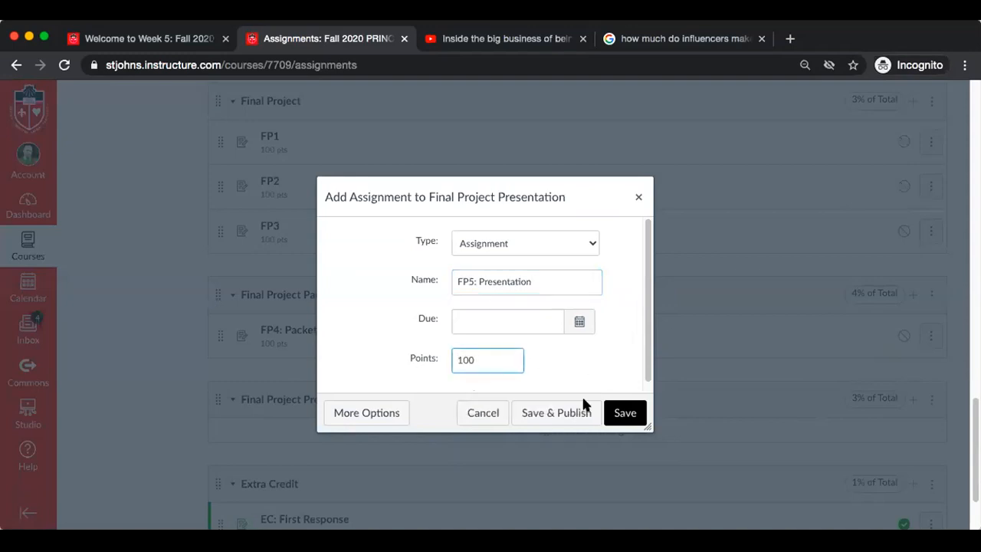
left_click(625, 413)
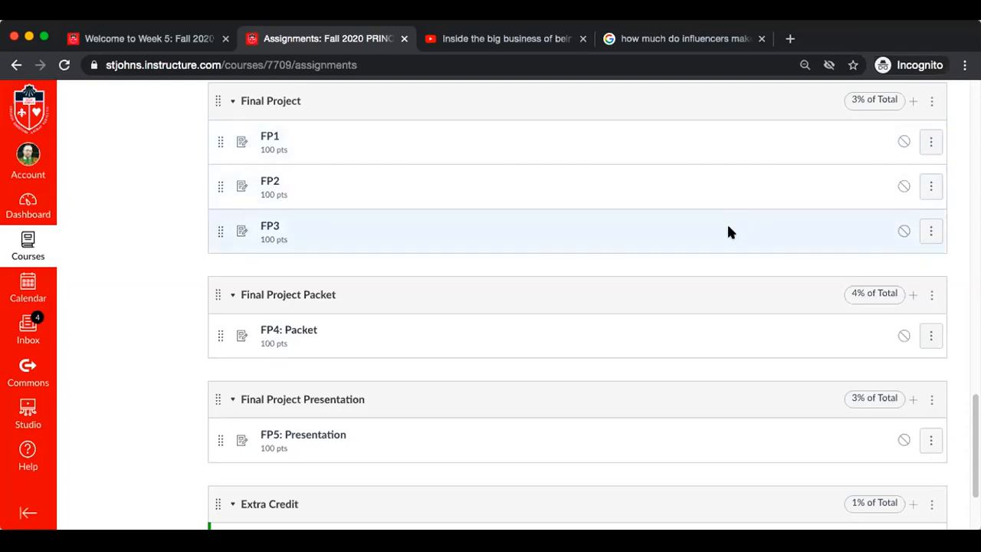
scroll(728, 228, "down", 2)
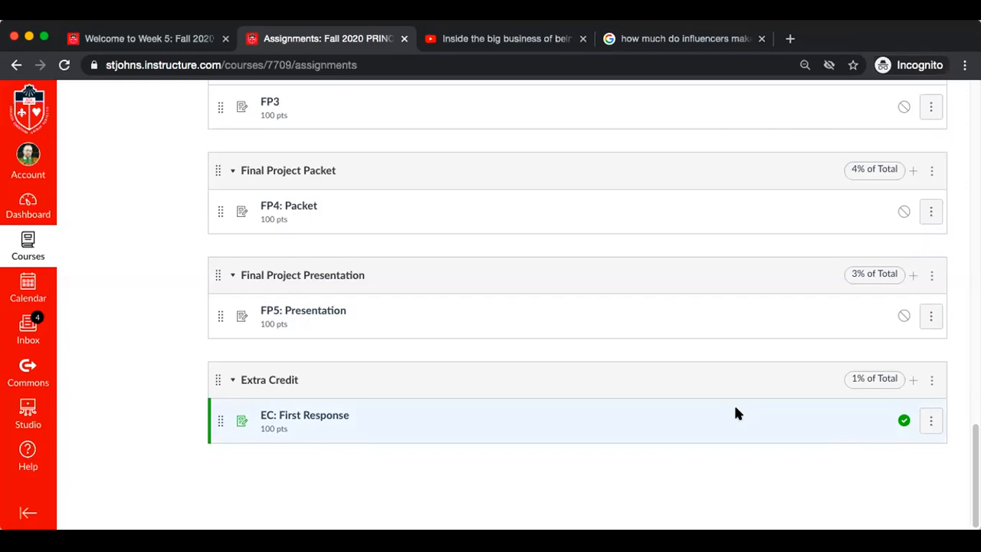
scroll(735, 413, "up", 10)
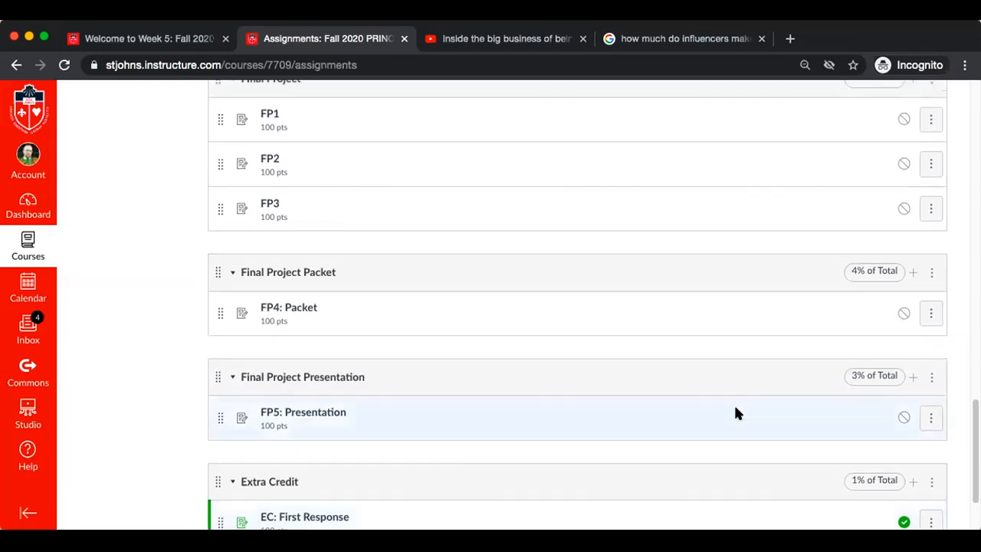
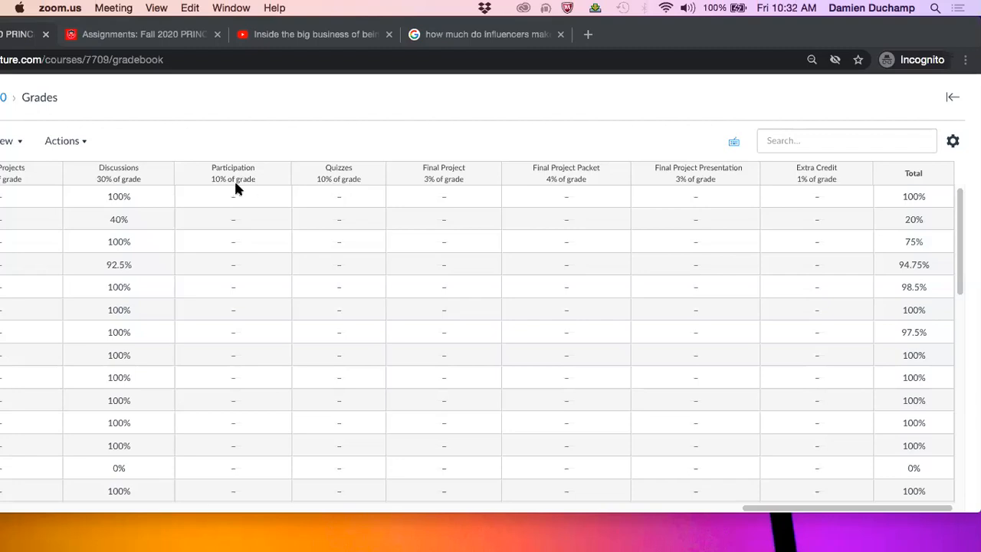
Review the gradebook's quiz, final project and extra credit assignment columns together with the weighted assignment group totals
scroll(235, 187, "left", 6)
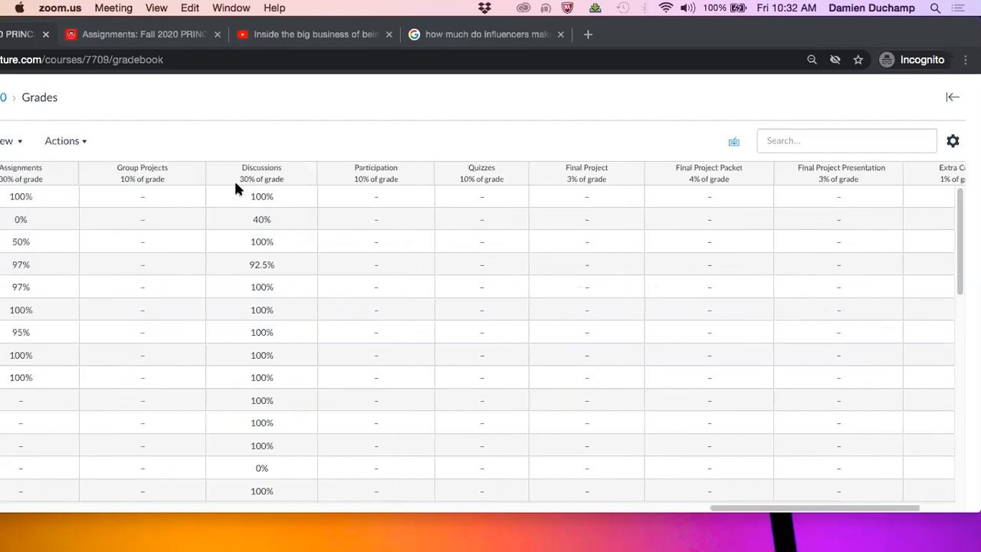
scroll(235, 188, "left", 8)
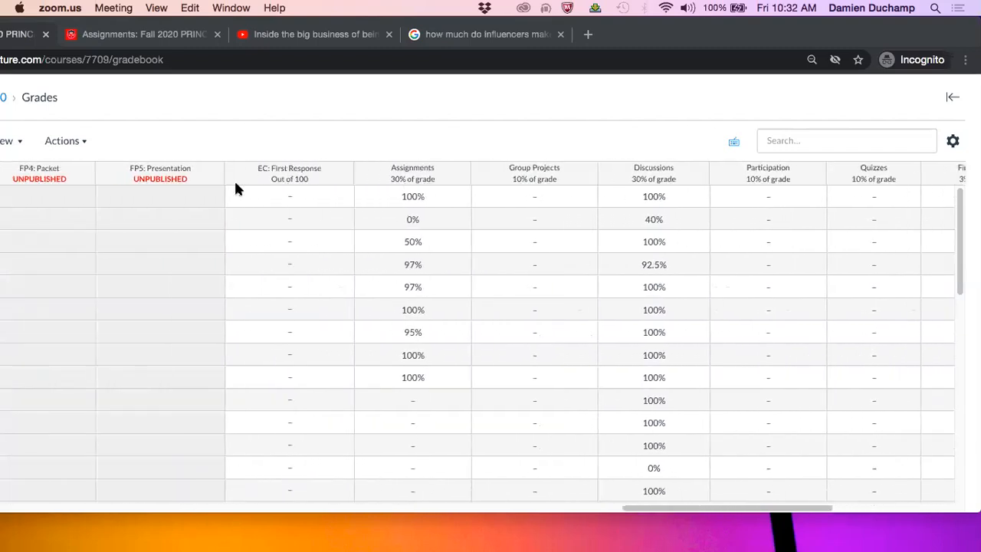
scroll(235, 187, "left", 10)
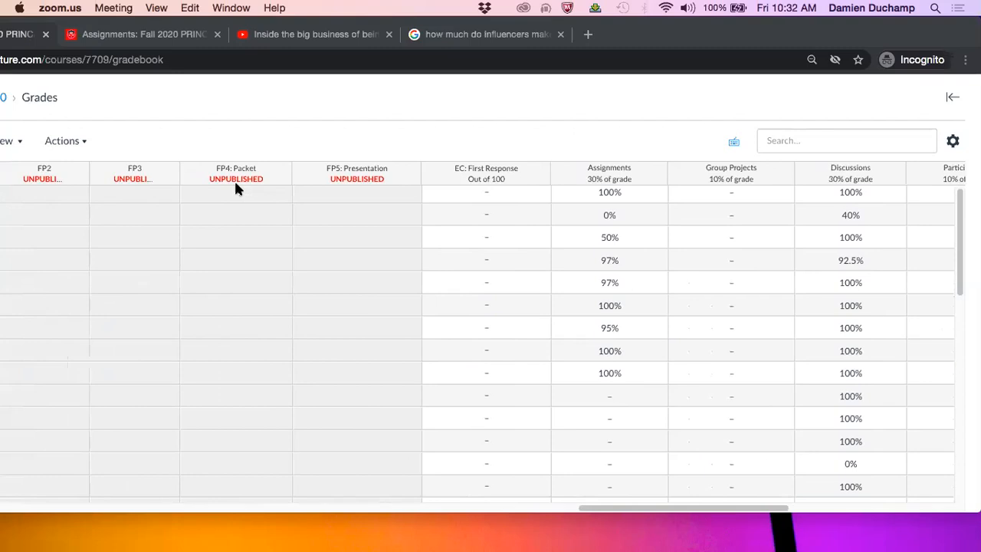
scroll(235, 188, "left", 8)
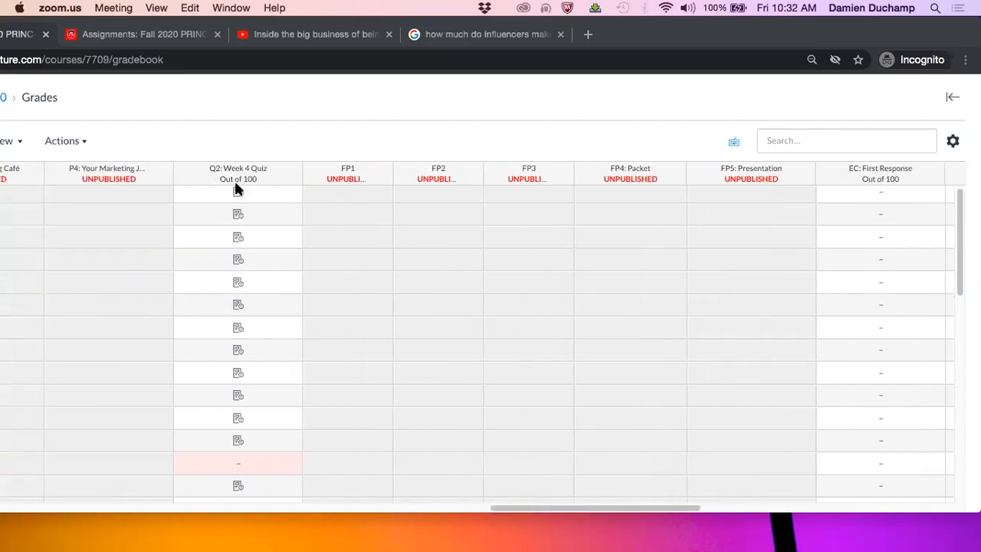
scroll(235, 187, "left", 4)
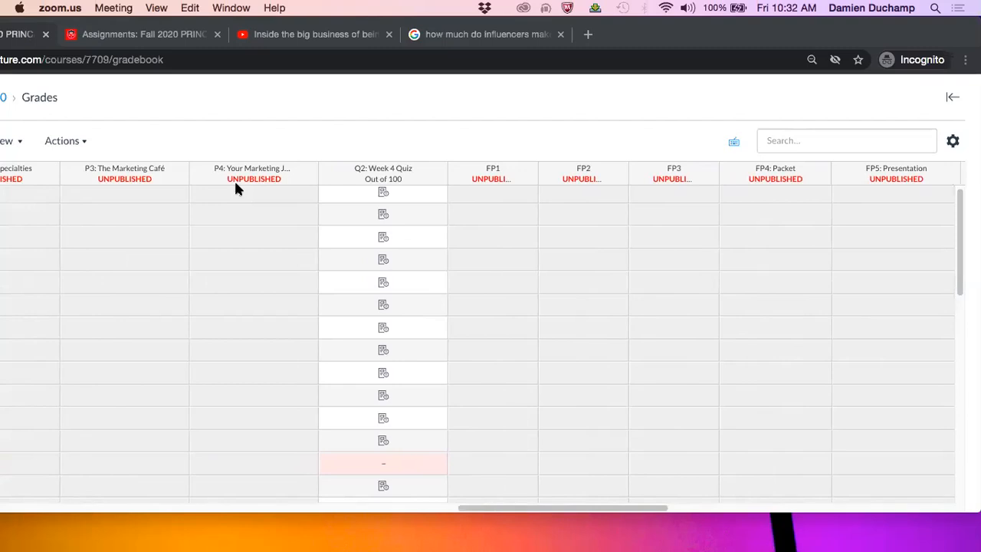
scroll(235, 188, "right", 10)
scroll(235, 188, "right", 20)
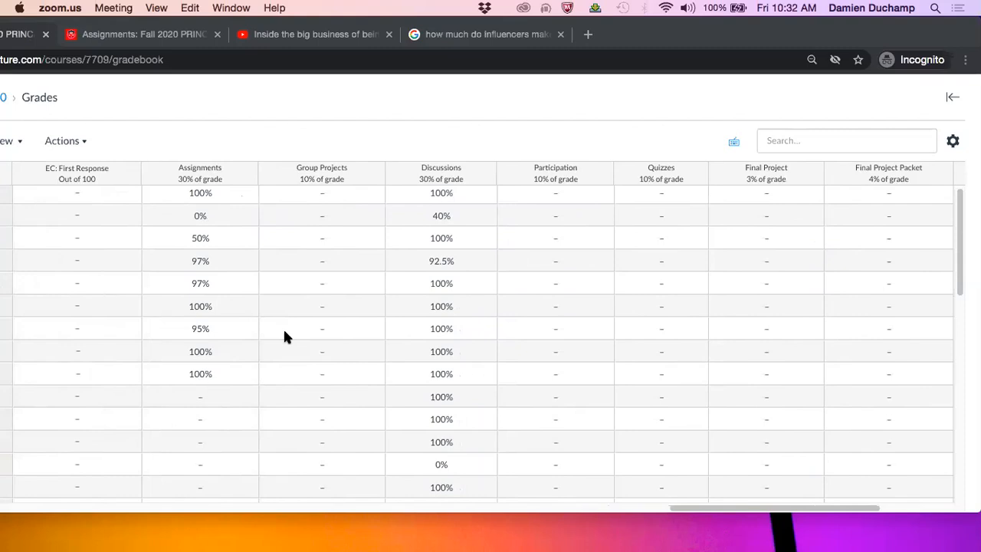
scroll(283, 334, "right", 8)
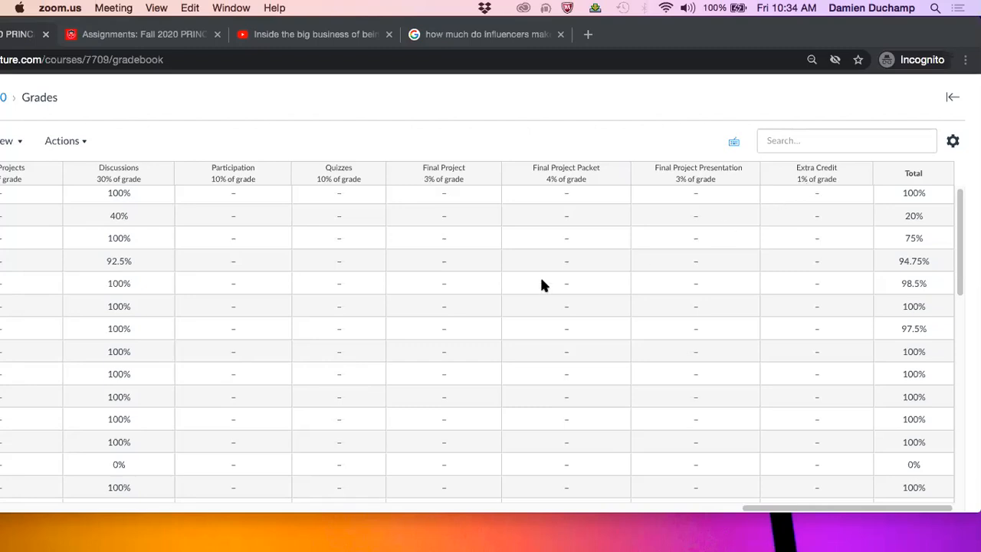
Examine the individual discussion scores from D1 to D5 in the gradebook alongside the group totals and overall Total column
scroll(478, 285, "left", 6)
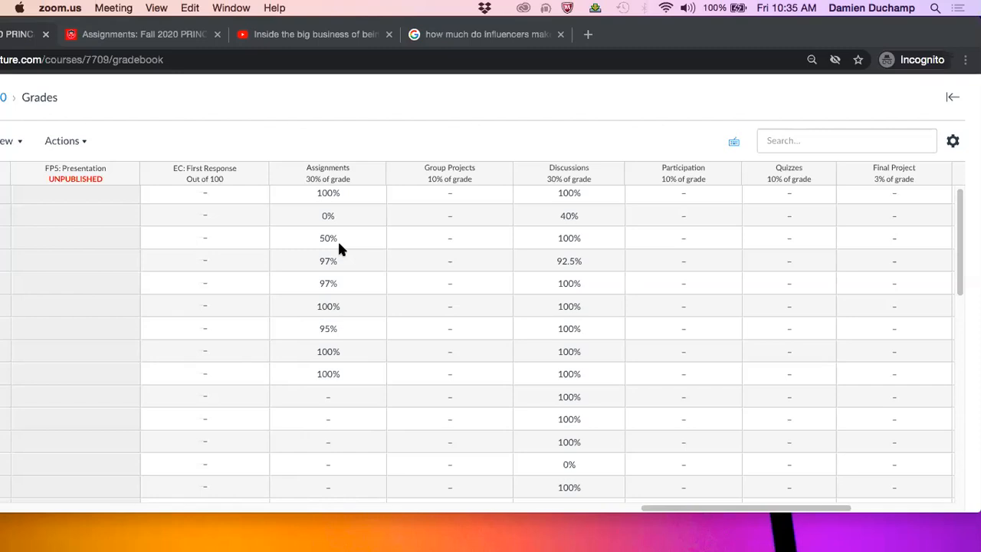
scroll(338, 244, "left", 5)
scroll(340, 247, "left", 15)
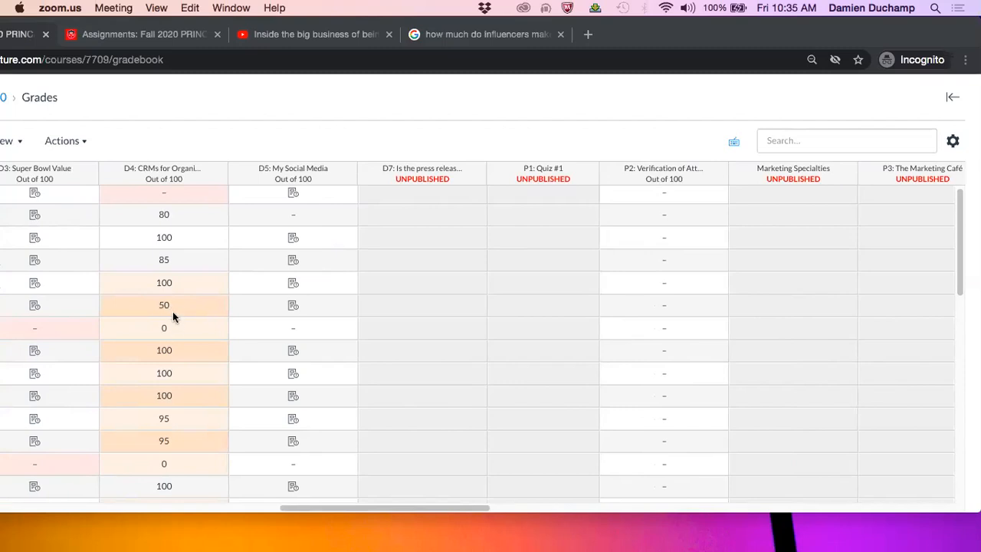
scroll(430, 301, "right", 15)
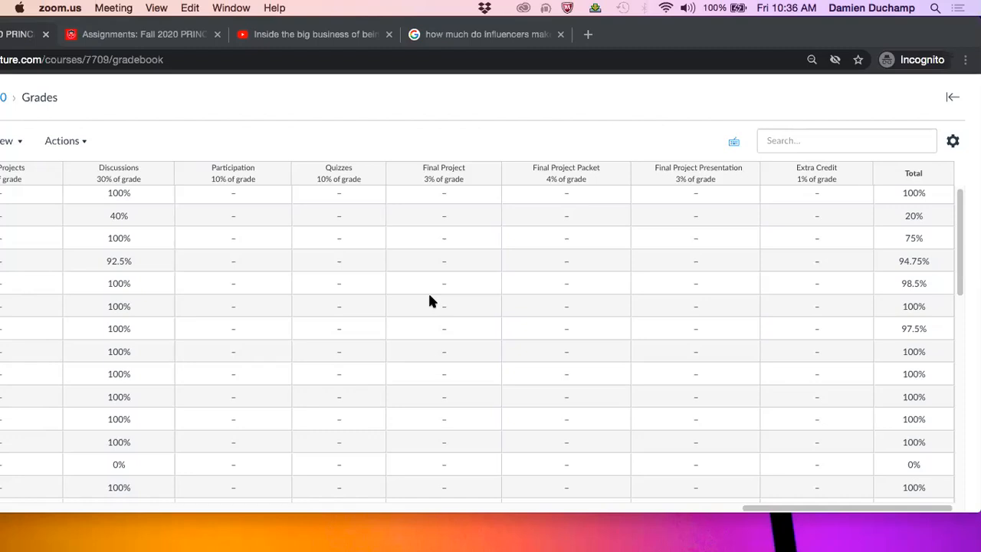
scroll(429, 296, "left", 1)
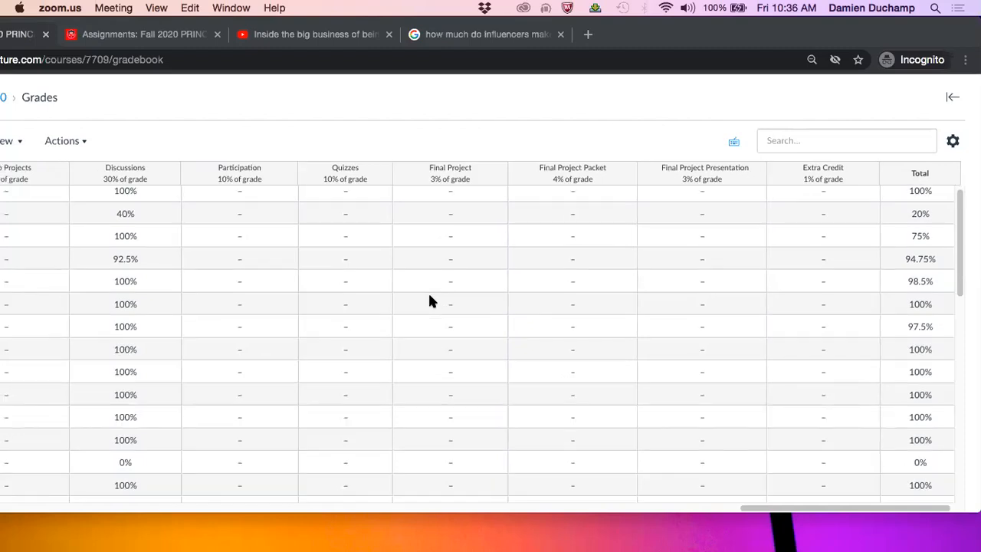
scroll(429, 301, "left", 15)
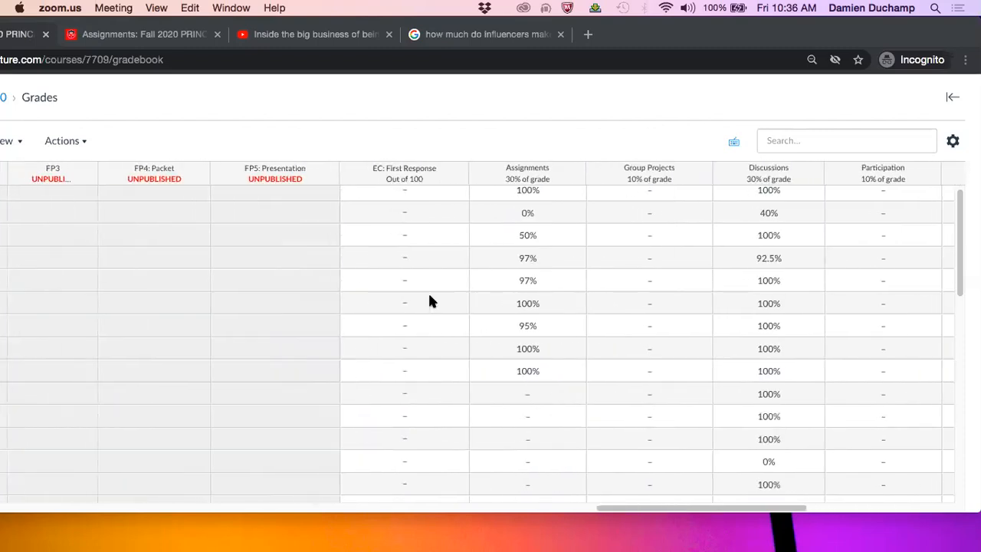
scroll(429, 301, "left", 15)
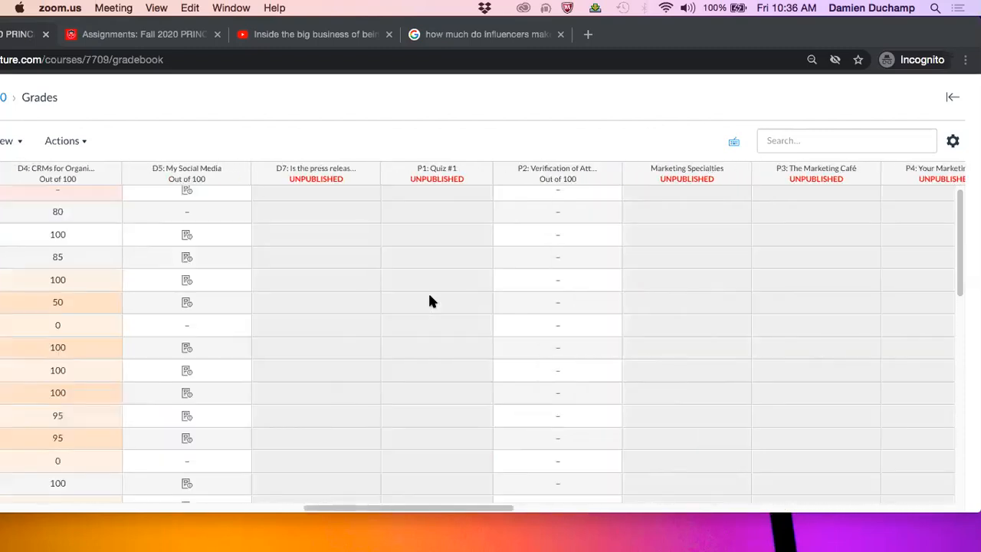
scroll(429, 301, "left", 11)
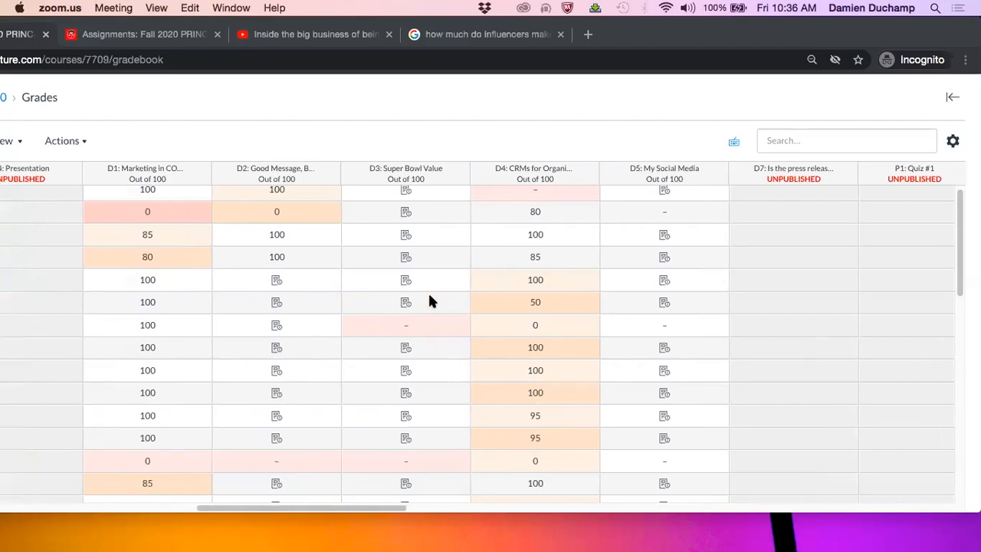
scroll(197, 265, "left", 3)
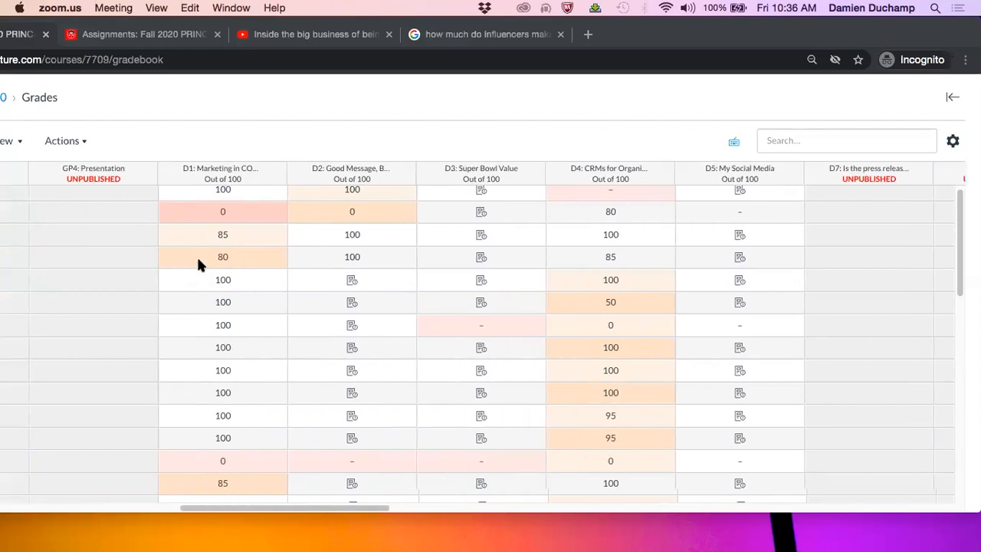
Check the gradebook columns from the participation assignments through FP1 to FP5 and extra credit to the Assignments group total
scroll(198, 264, "right", 13)
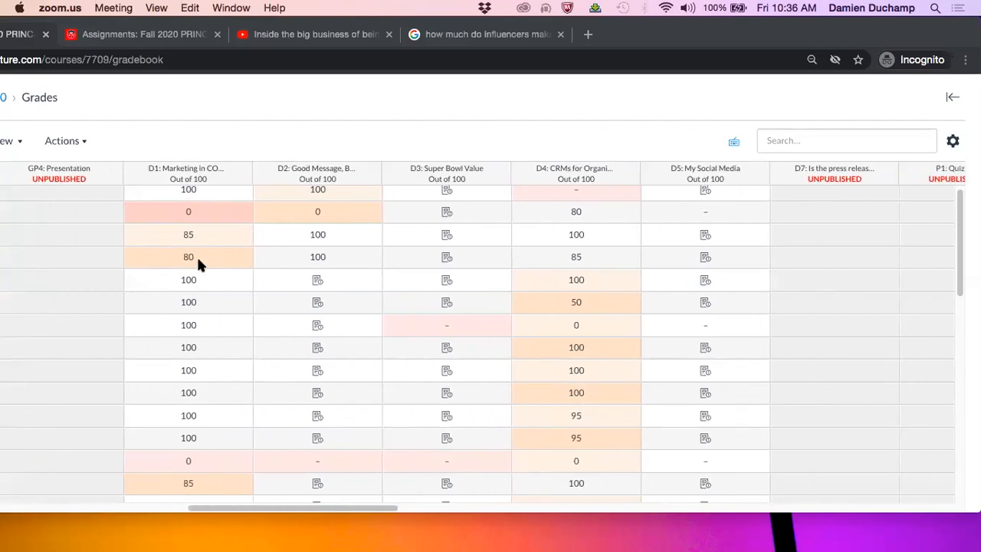
scroll(198, 265, "right", 14)
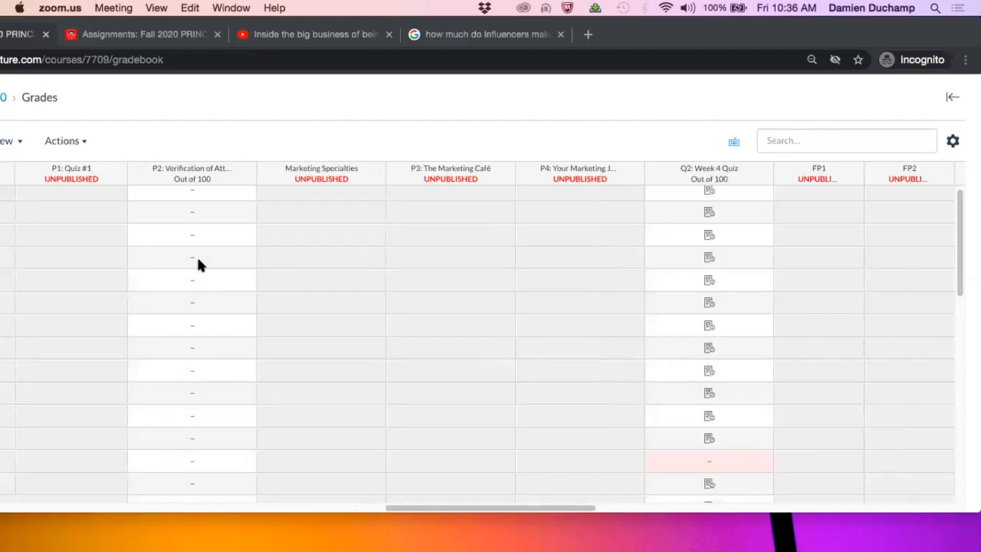
scroll(197, 265, "right", 1)
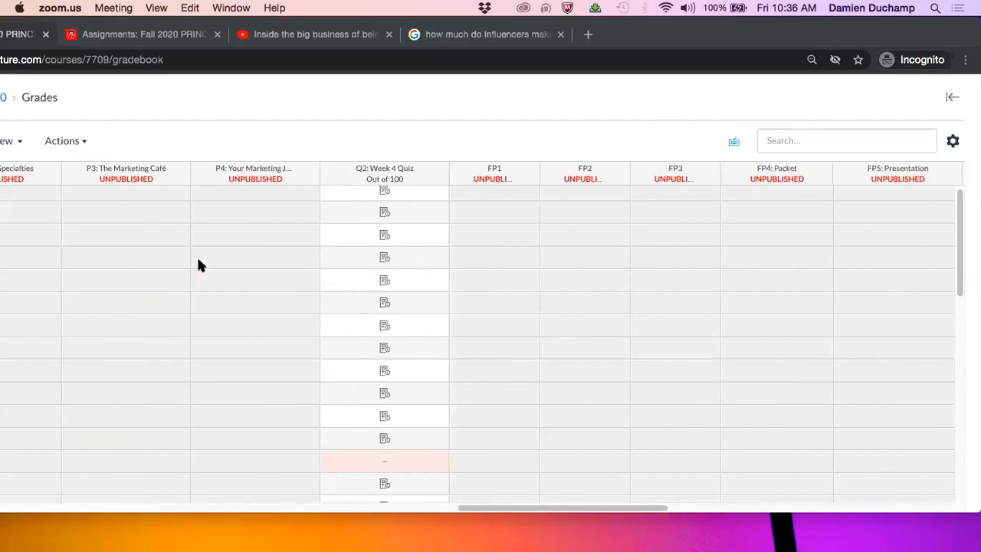
scroll(198, 265, "right", 3)
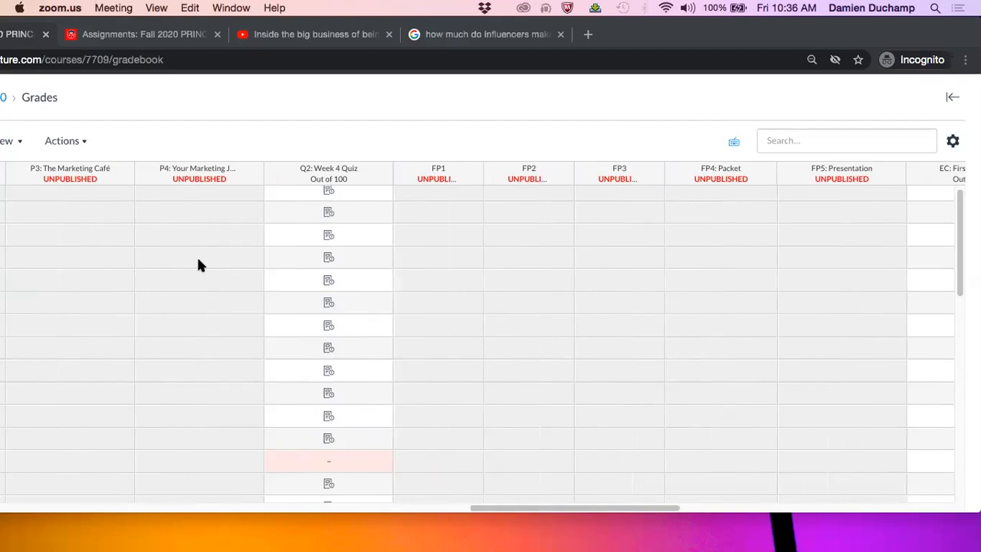
scroll(198, 264, "right", 3)
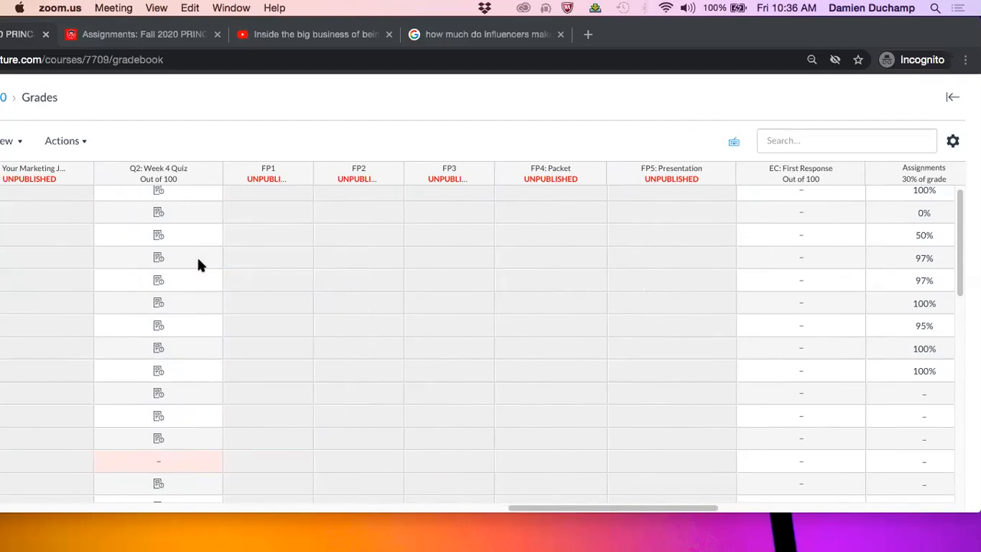
scroll(198, 264, "right", 3)
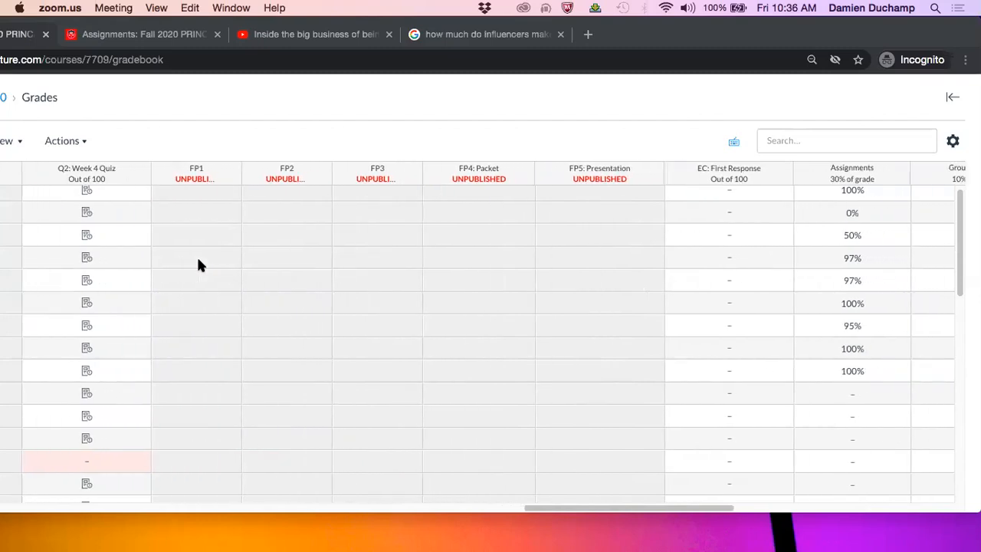
scroll(198, 264, "right", 6)
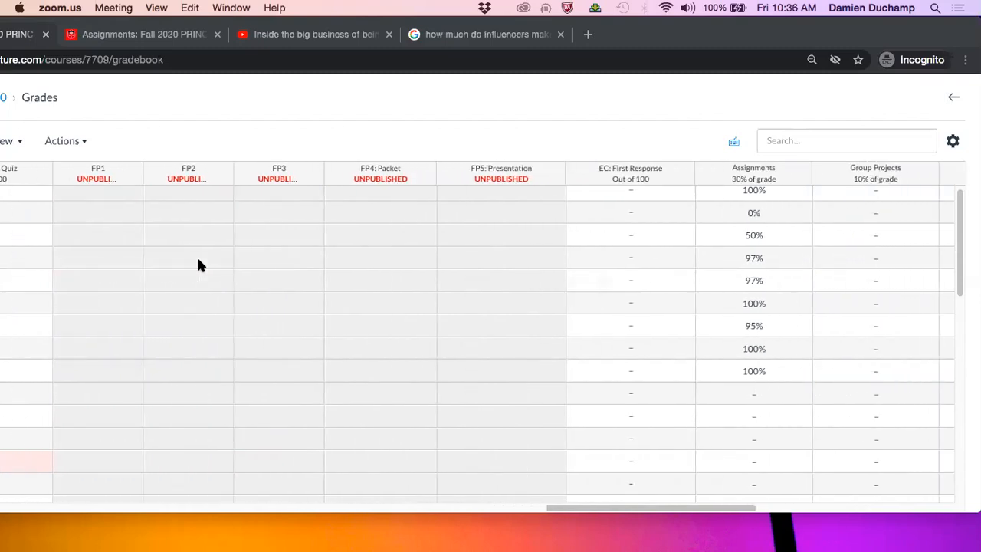